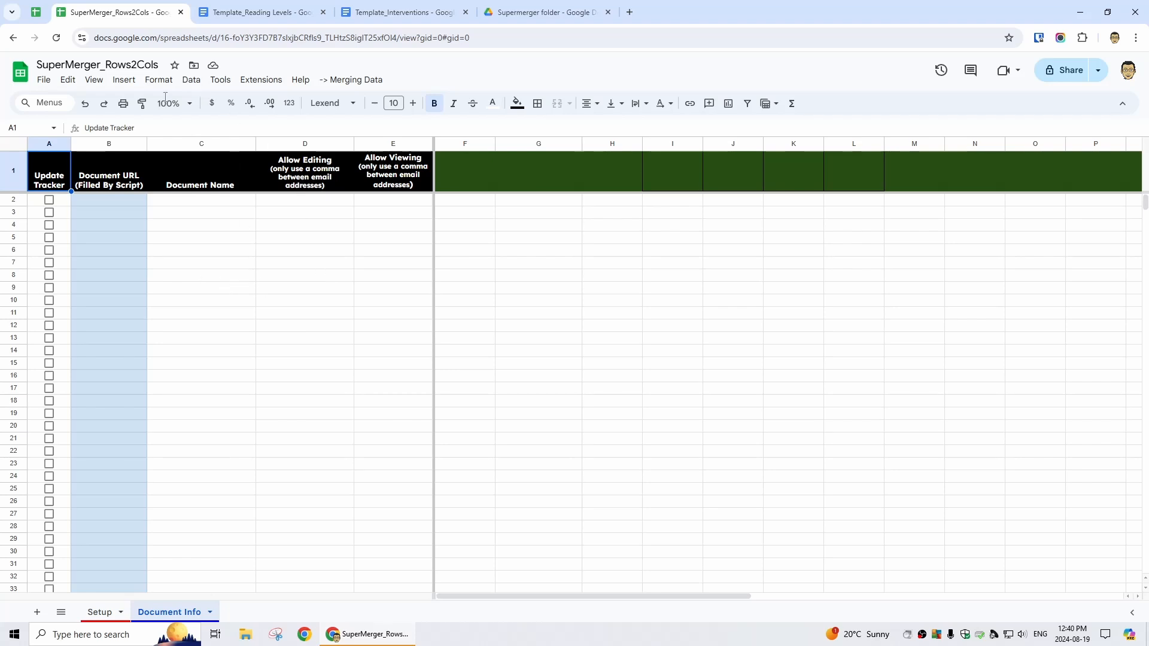
Make a copy of the SuperMerger_Rows2Cols spreadsheet
{"action": "left_click", "coordinate": [43, 80]}
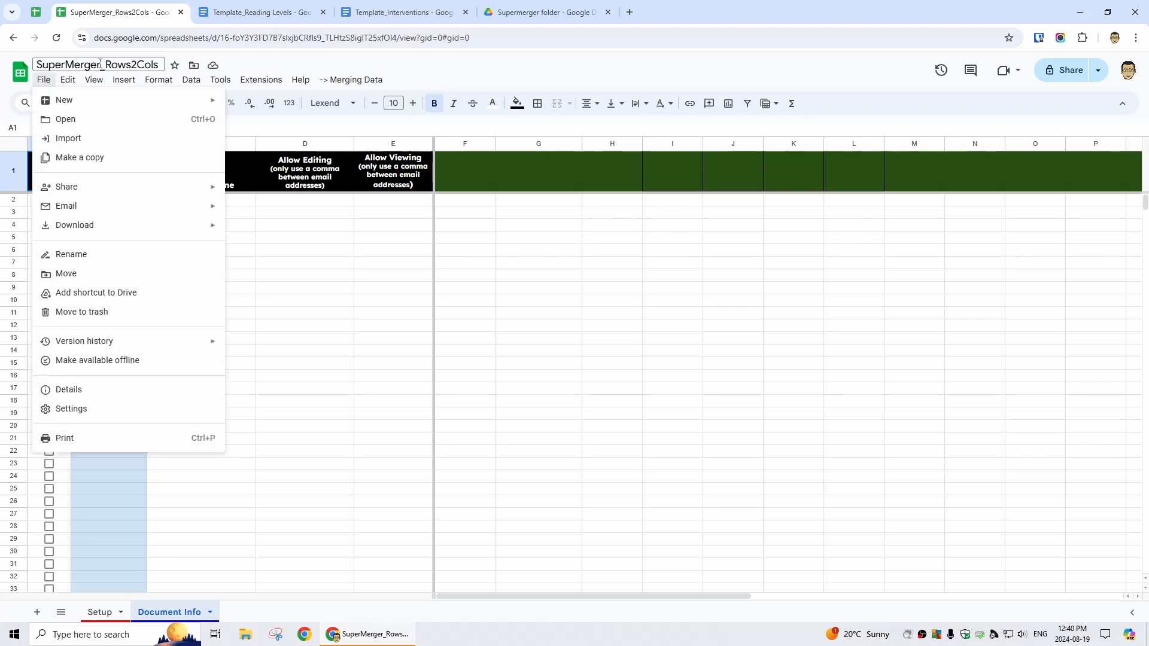
{"action": "left_click", "coordinate": [77, 168]}
{"action": "left_click", "coordinate": [657, 502]}
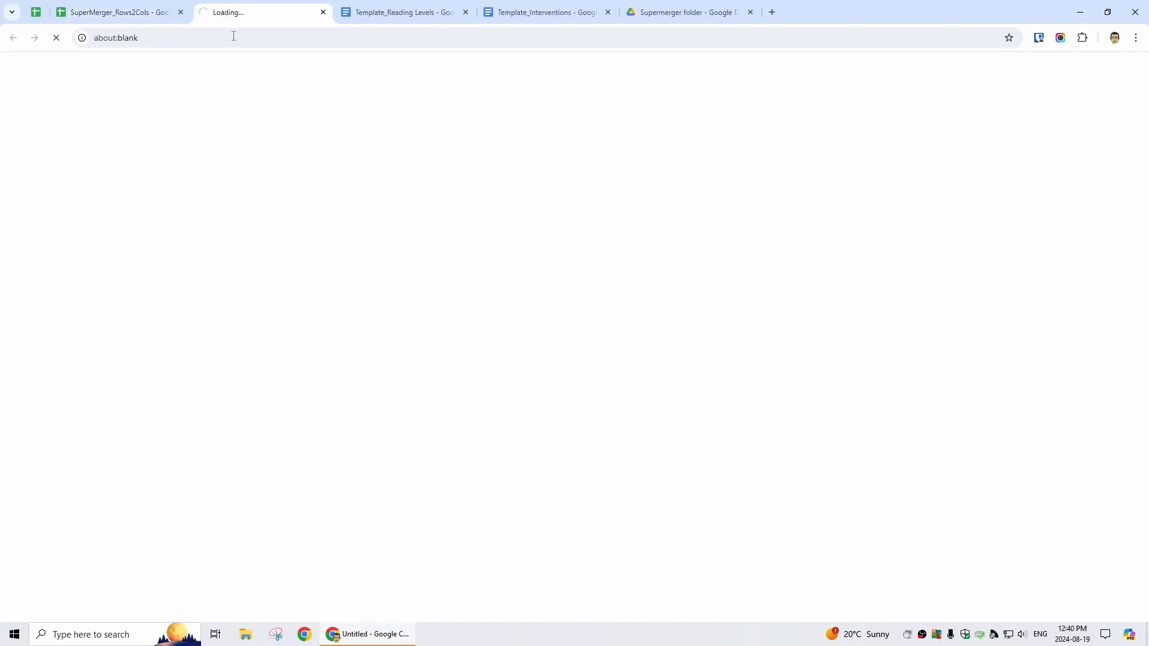
Bring up the Template_Reading Levels doc while the copy loads
{"action": "left_click", "coordinate": [155, 10]}
{"action": "left_click", "coordinate": [278, 10]}
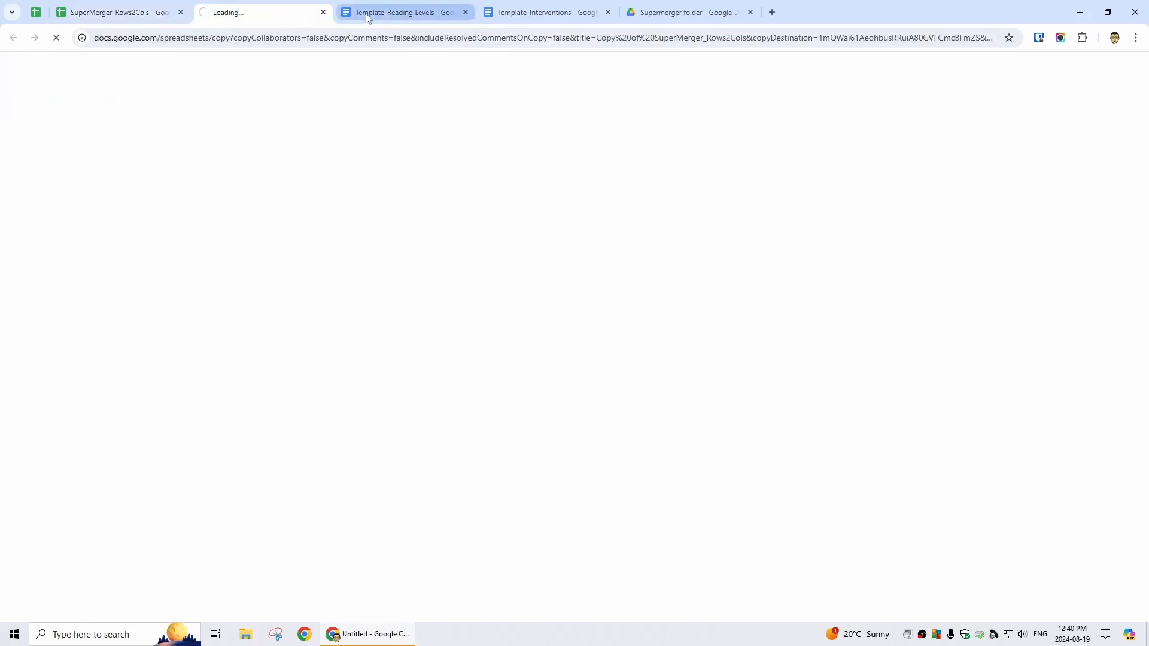
{"action": "left_click", "coordinate": [395, 14]}
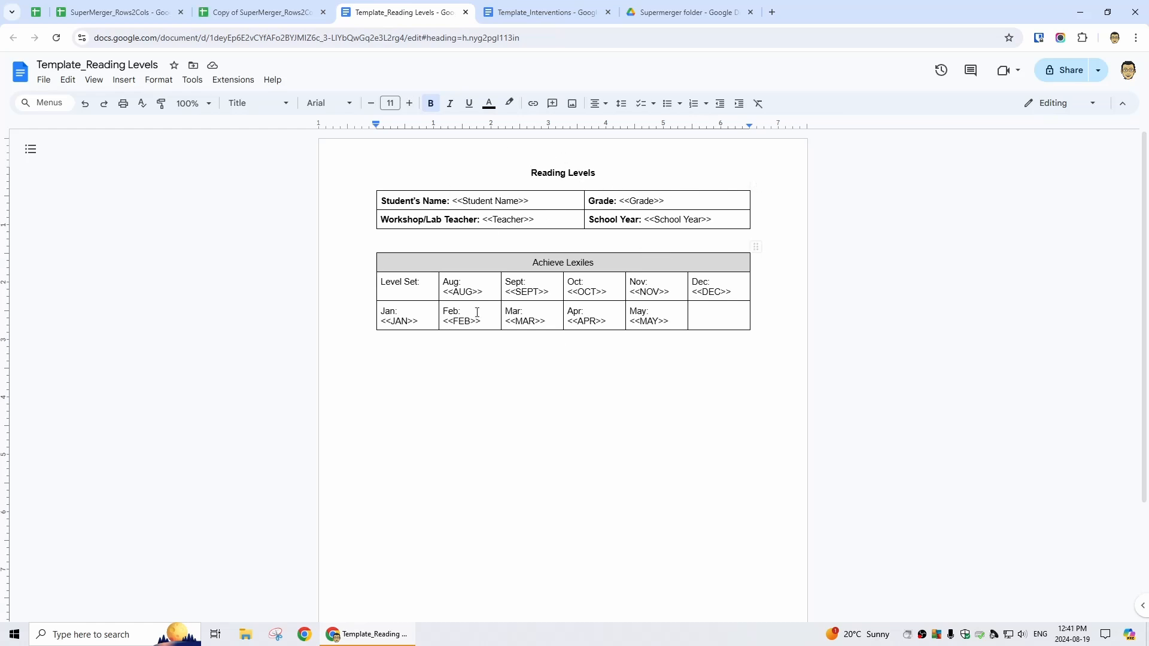
Look over the Reading Levels template, then switch to the Template_Interventions doc
{"action": "scroll", "coordinate": [567, 398], "scroll_direction": "down", "scroll_amount": 1}
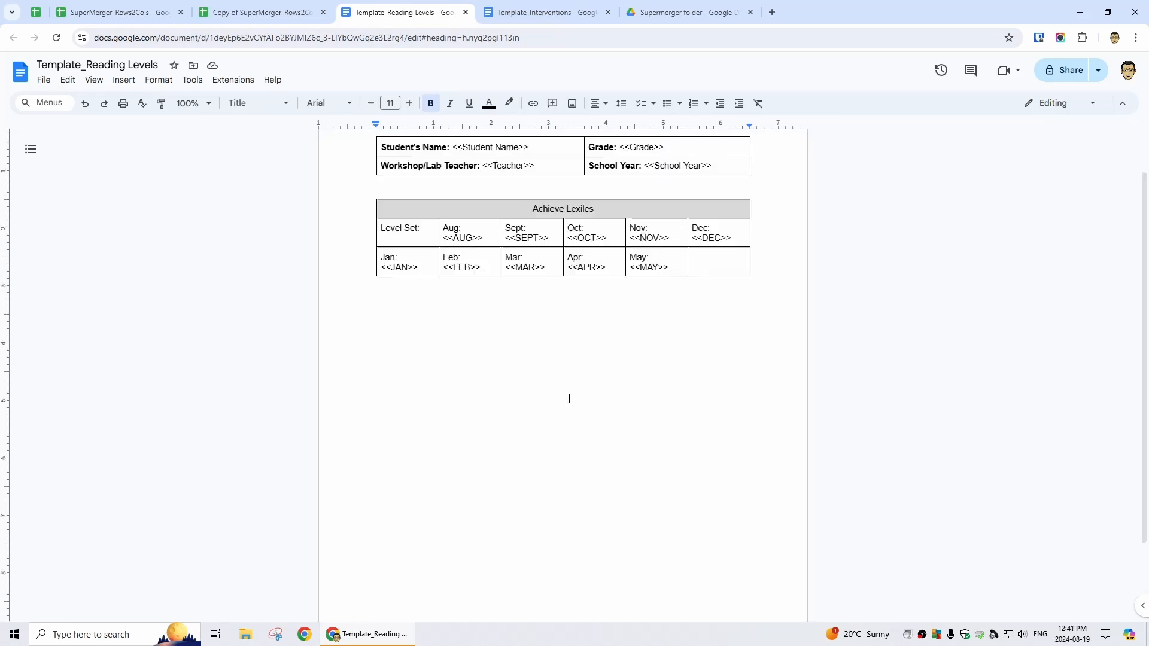
{"action": "scroll", "coordinate": [563, 404], "scroll_direction": "up", "scroll_amount": 1}
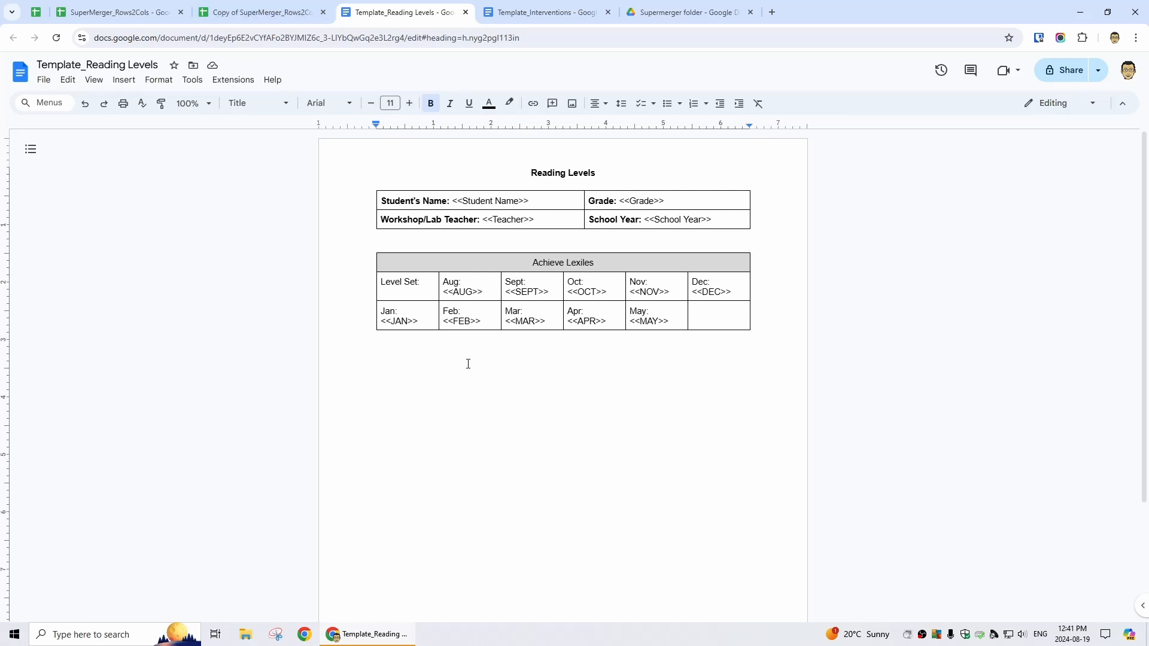
{"action": "key", "text": "ctrl+Tab"}
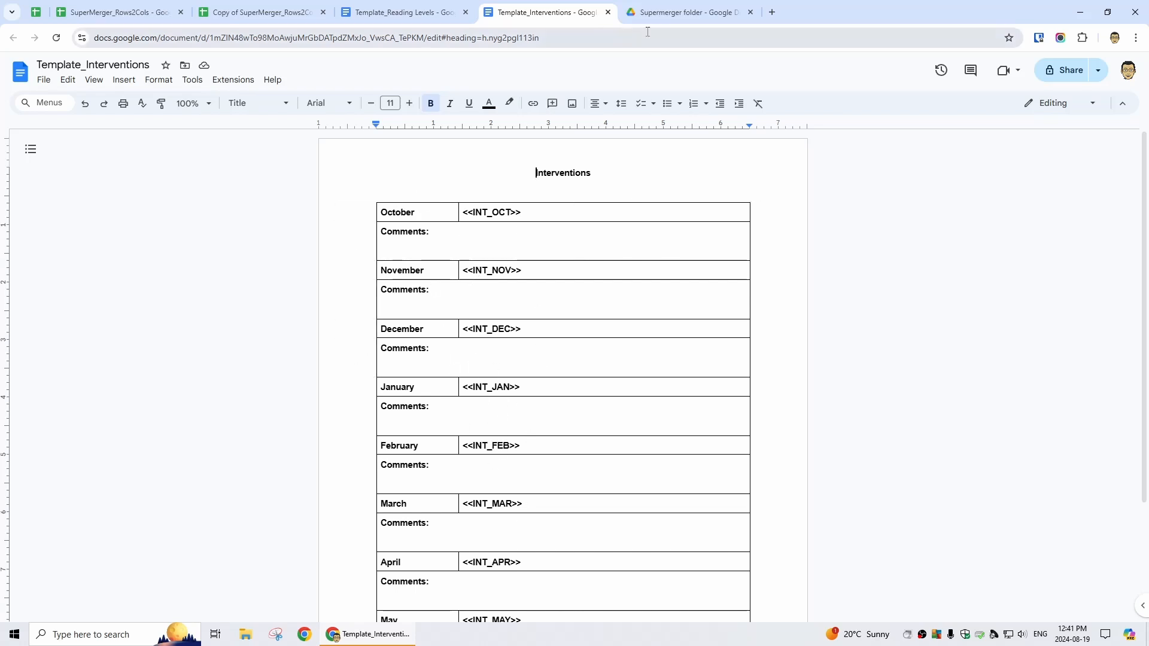
Paste the Template_Reading Levels doc URL into B1 as Template Document URL
{"action": "left_click", "coordinate": [245, 9]}
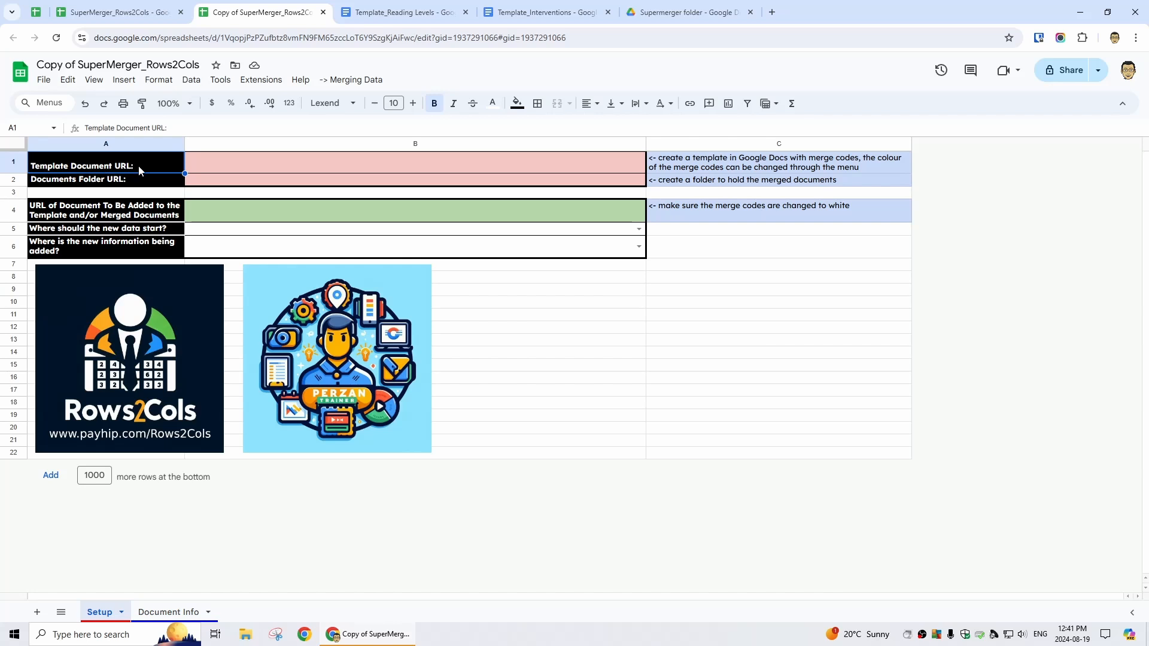
{"action": "left_click", "coordinate": [426, 10]}
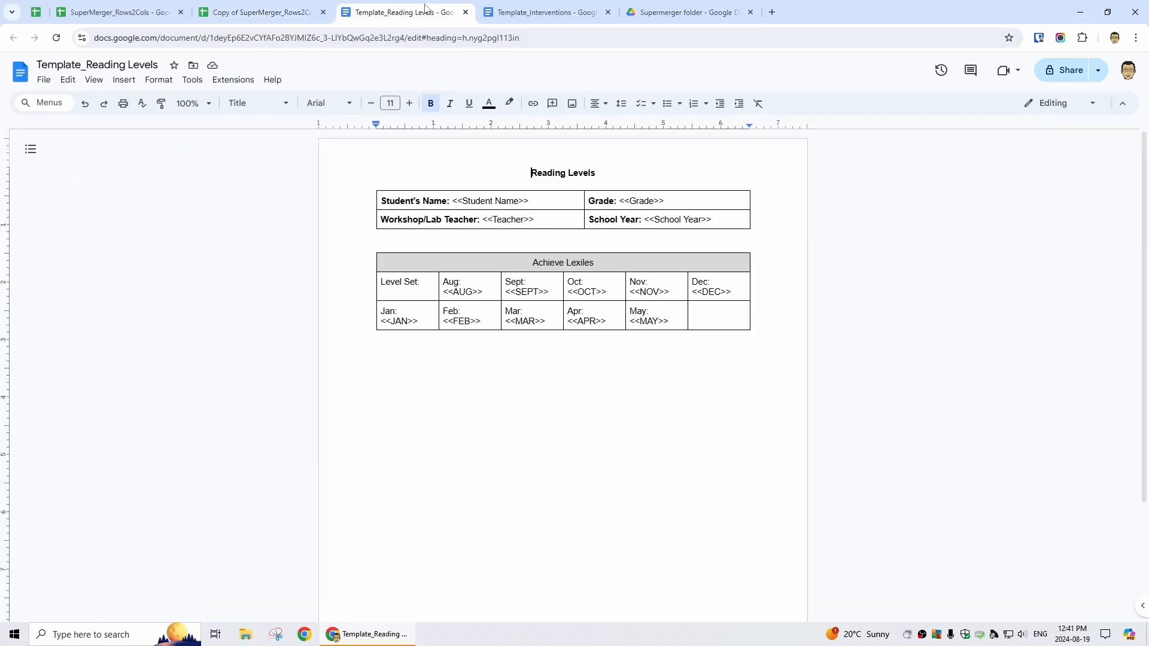
{"action": "left_click", "coordinate": [414, 38]}
{"action": "key", "text": "ctrl+c"}
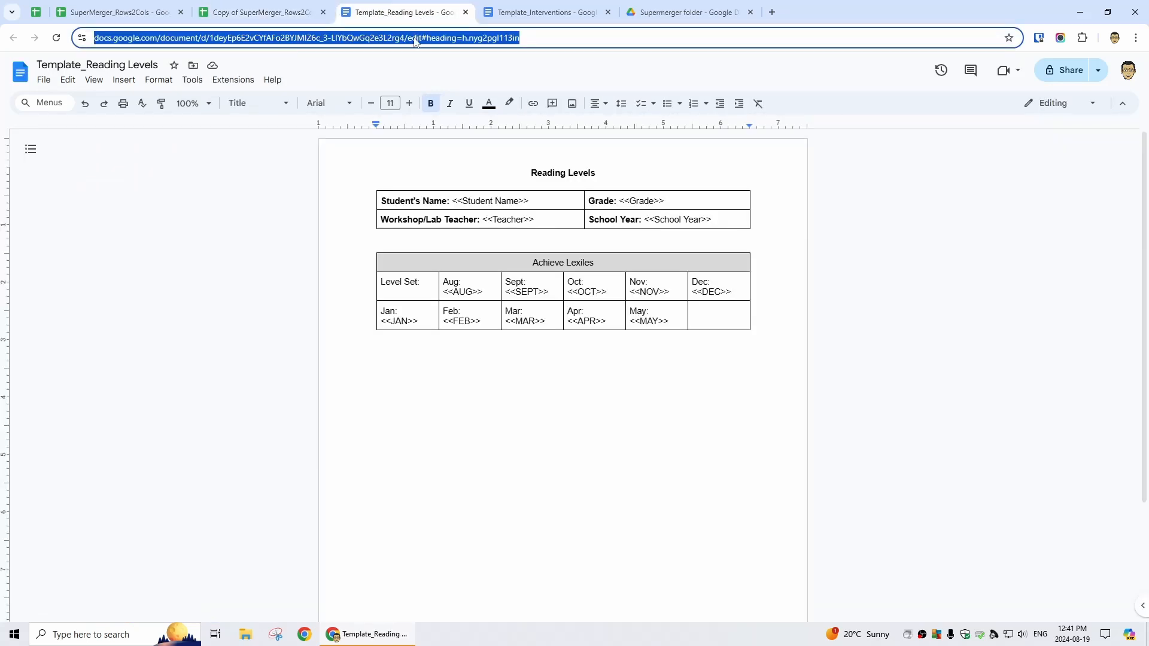
{"action": "left_click", "coordinate": [261, 12]}
{"action": "left_click", "coordinate": [302, 162]}
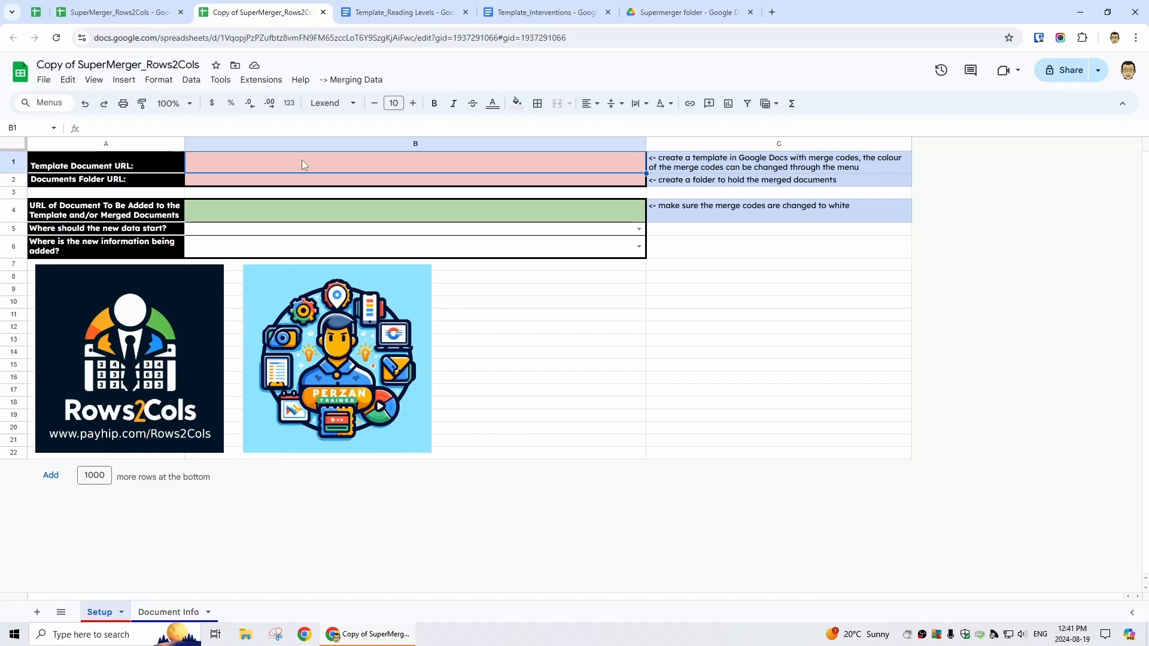
{"action": "key", "text": "ctrl+v"}
{"action": "key", "text": "Return"}
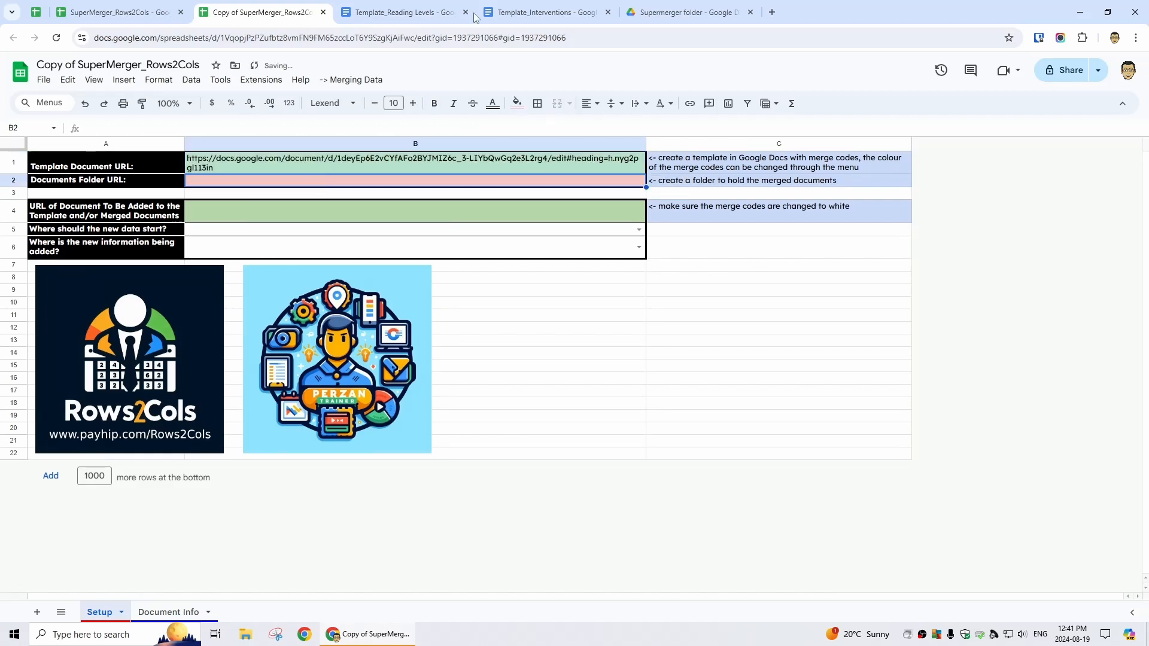
Paste the Supermerger Drive folder URL into B2 as Documents Folder URL
{"action": "left_click", "coordinate": [693, 12]}
{"action": "left_click", "coordinate": [385, 39]}
{"action": "key", "text": "ctrl+c"}
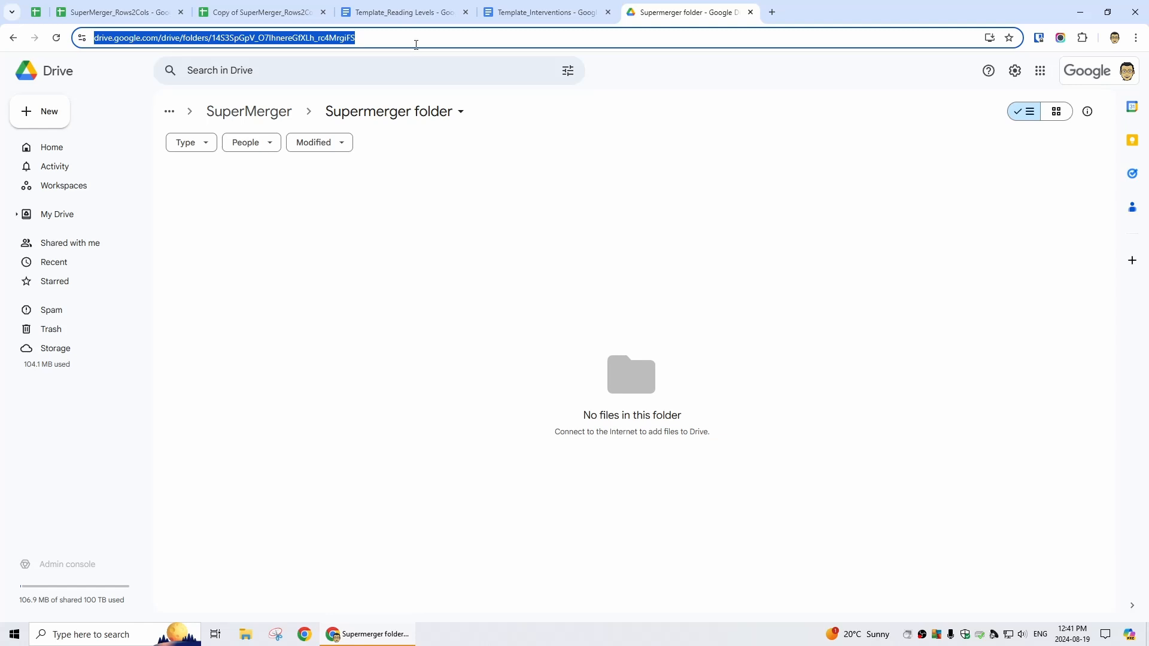
{"action": "left_click", "coordinate": [260, 12]}
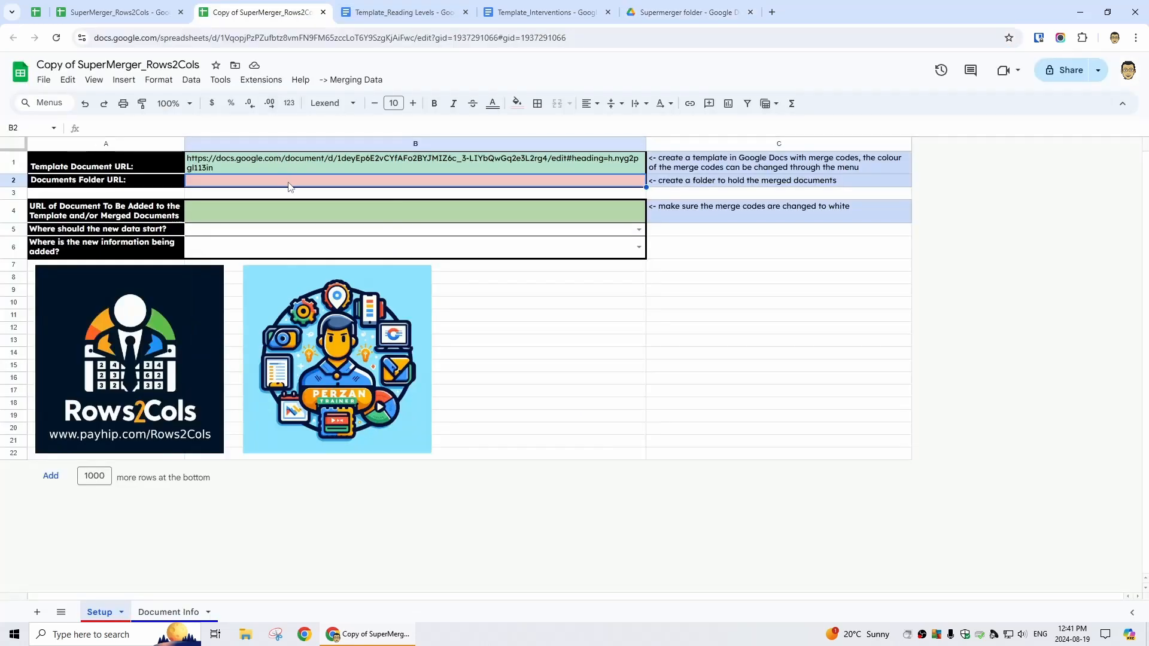
{"action": "key", "text": "ctrl+v"}
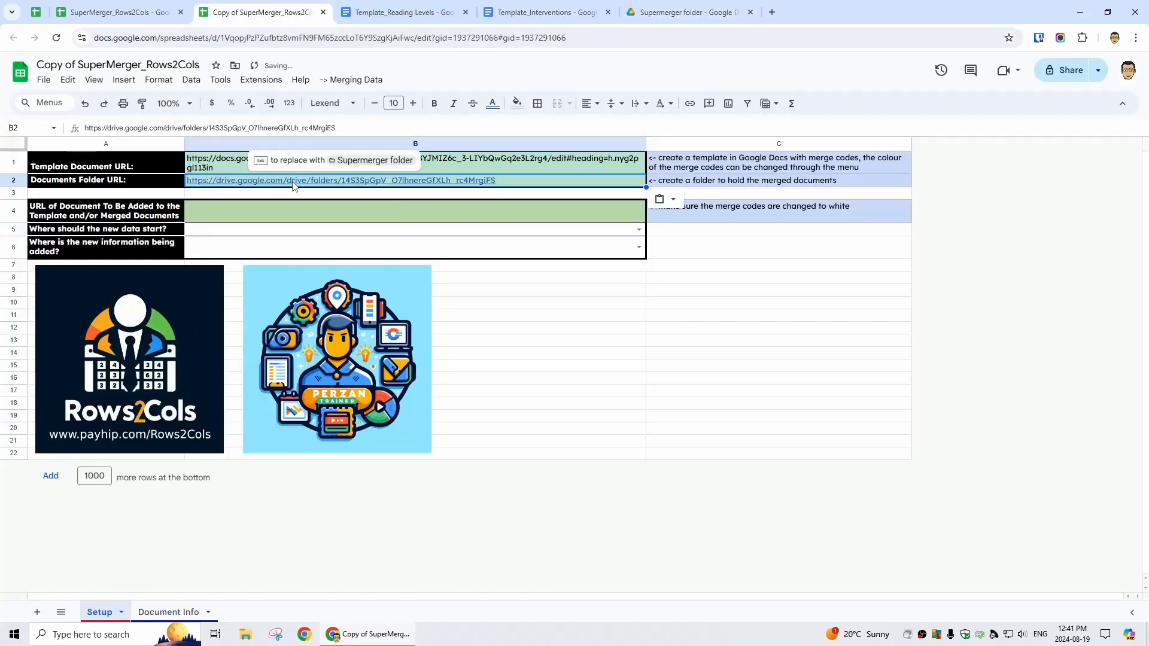
{"action": "left_click", "coordinate": [545, 169]}
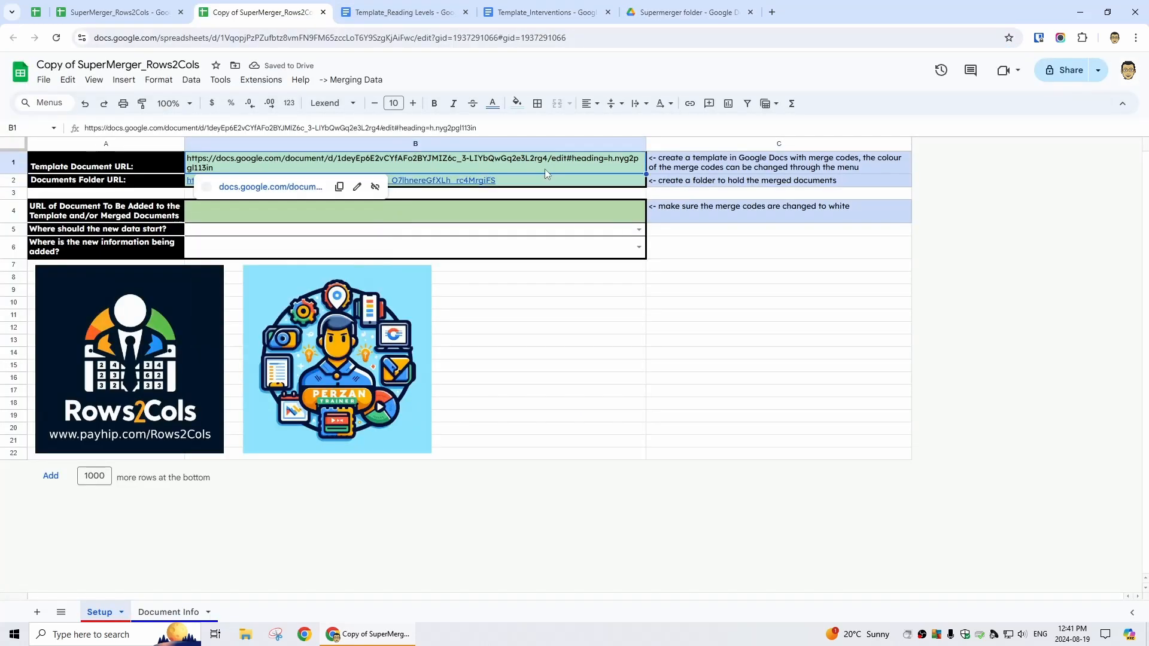
Run Change colour of Template merge codes and authorize Template Merge with Edit for the account
{"action": "left_click", "coordinate": [371, 81]}
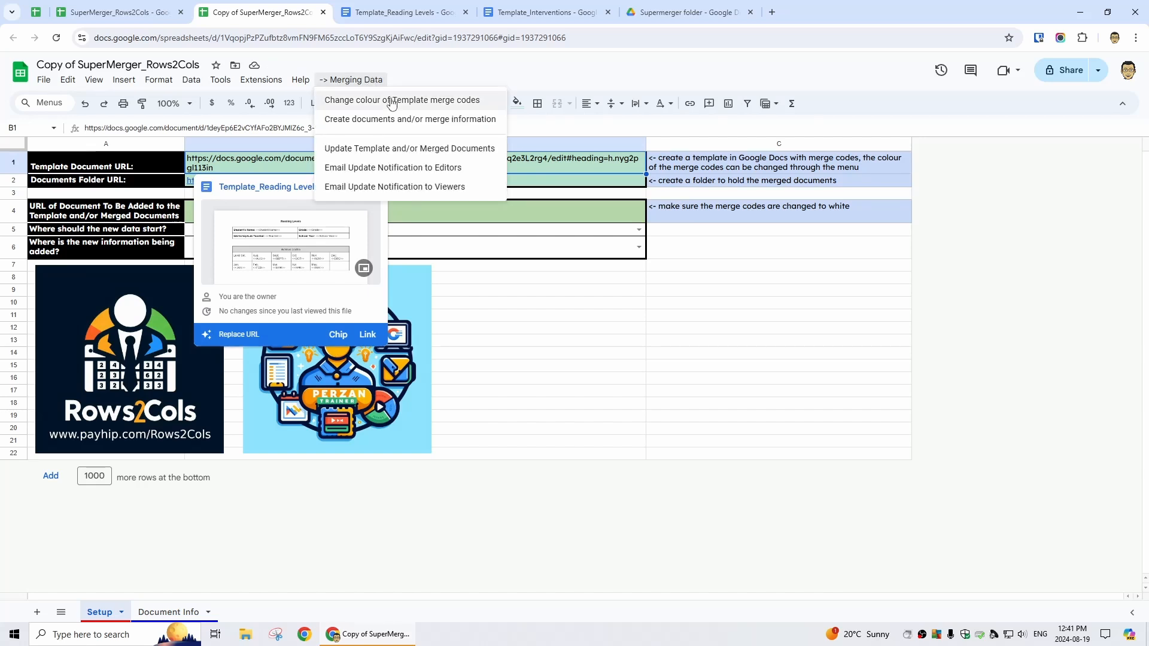
{"action": "left_click", "coordinate": [418, 99]}
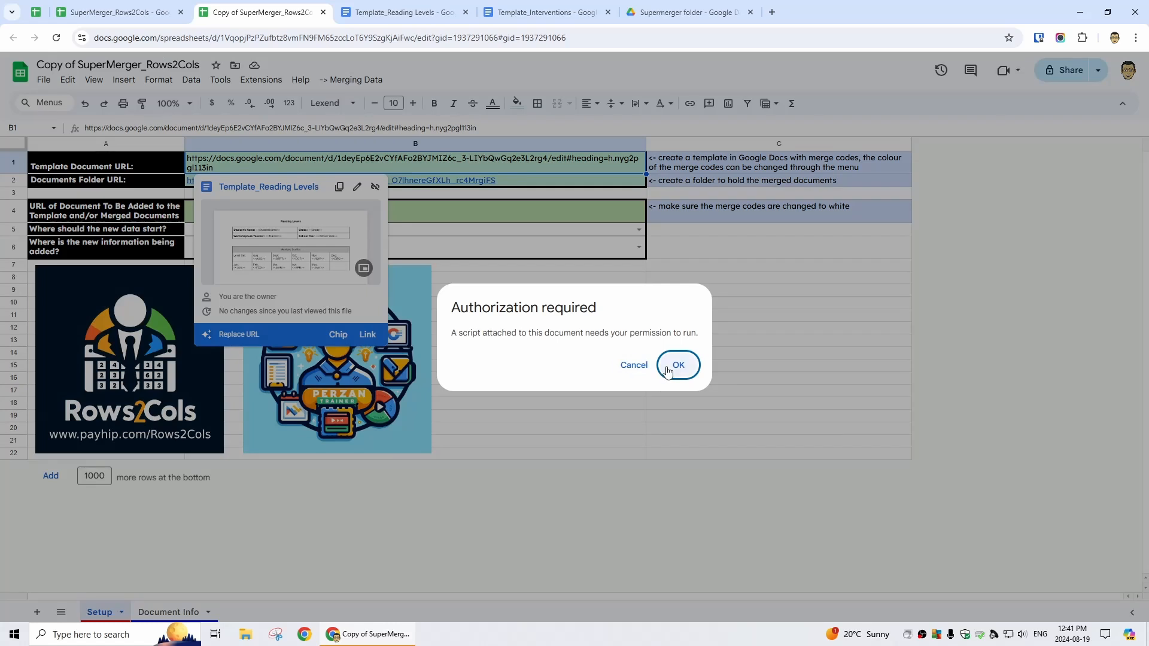
{"action": "left_click", "coordinate": [674, 364]}
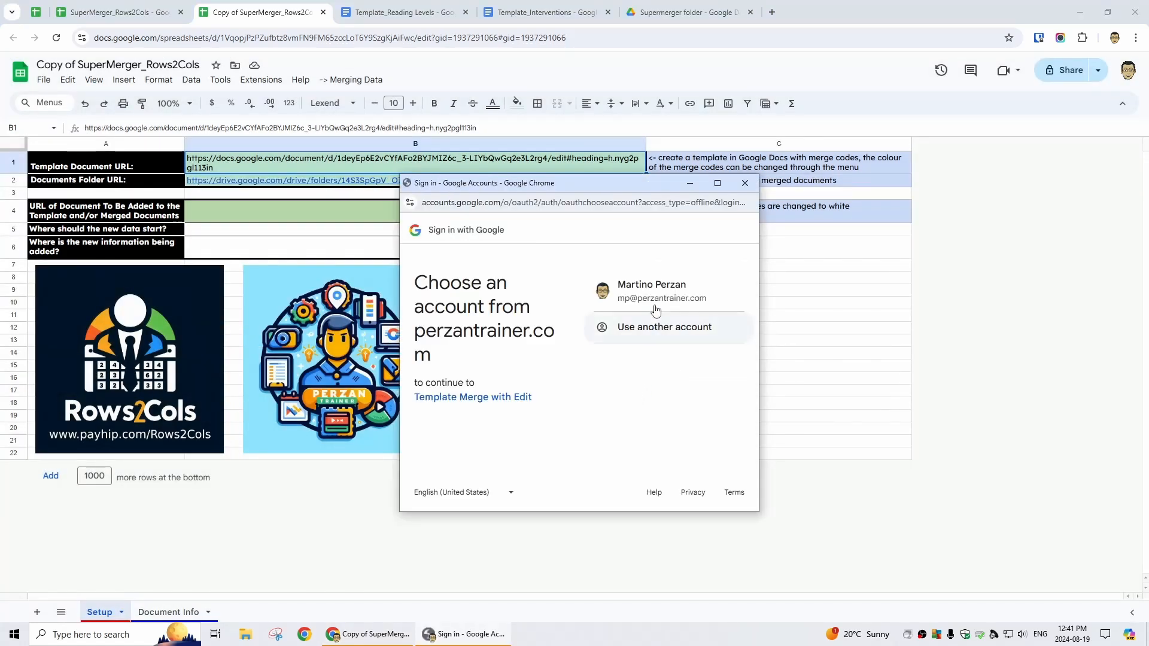
{"action": "left_click", "coordinate": [650, 294]}
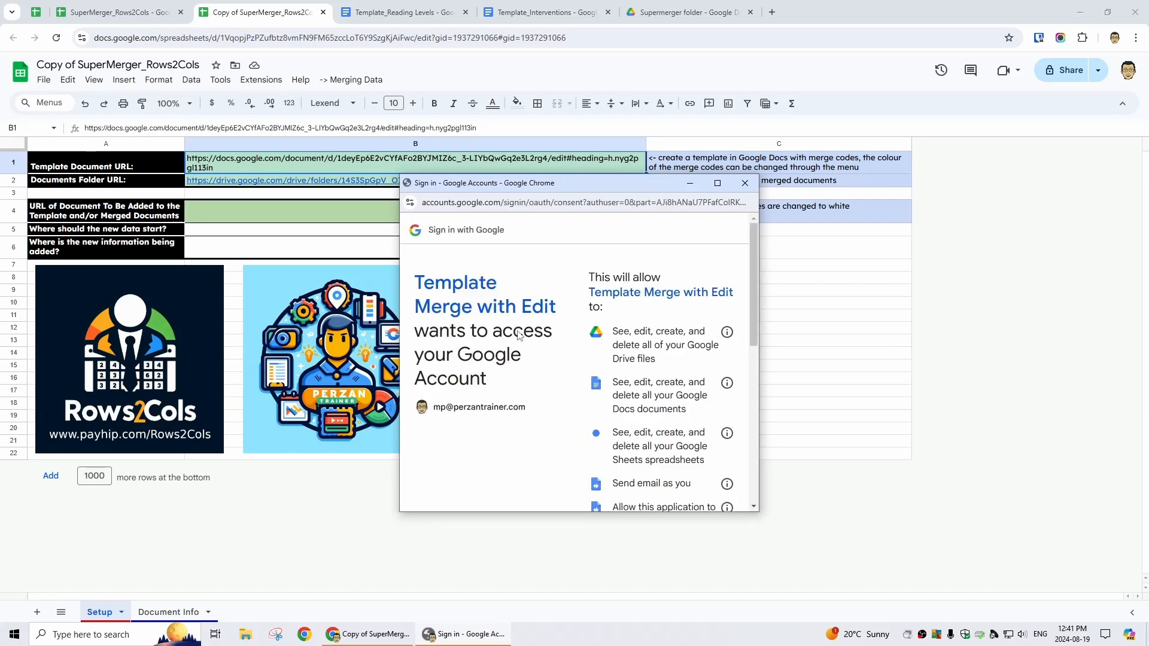
{"action": "scroll", "coordinate": [625, 388], "scroll_direction": "down", "scroll_amount": 4}
{"action": "scroll", "coordinate": [647, 389], "scroll_direction": "down", "scroll_amount": 3}
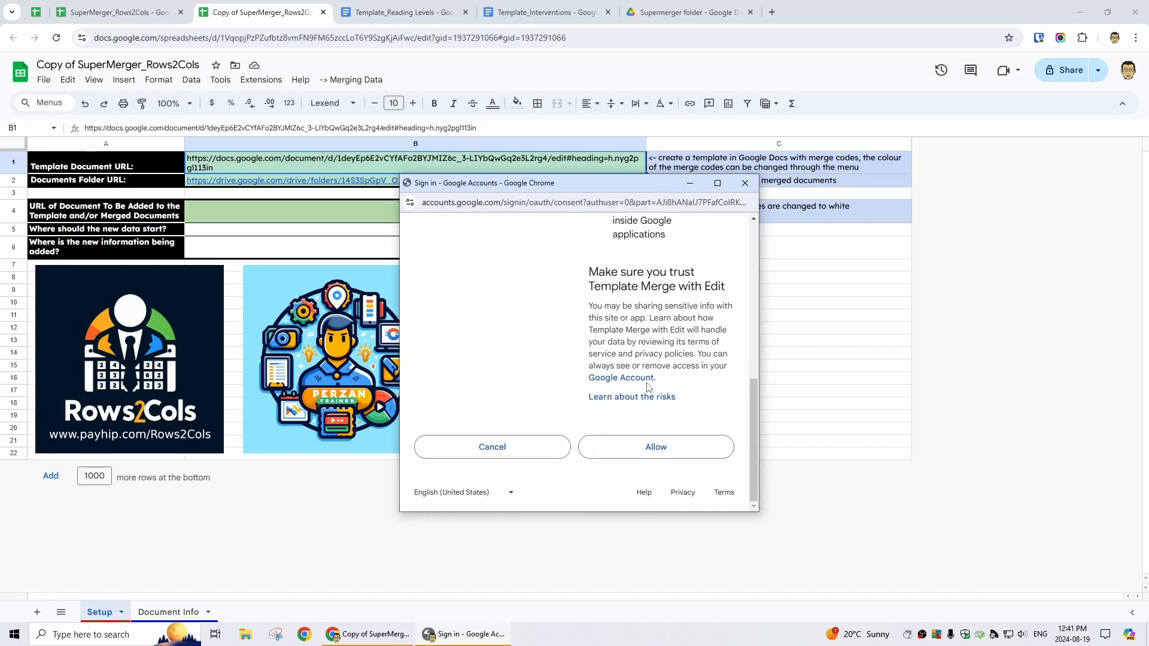
{"action": "left_click", "coordinate": [665, 450]}
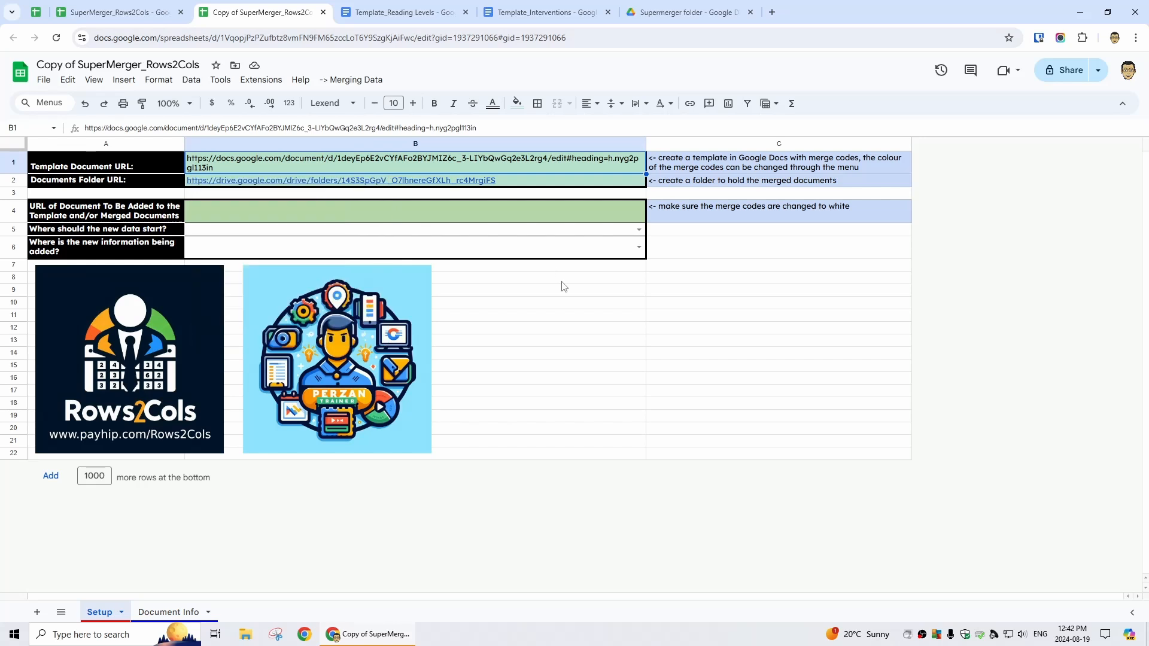
{"action": "left_click", "coordinate": [426, 15]}
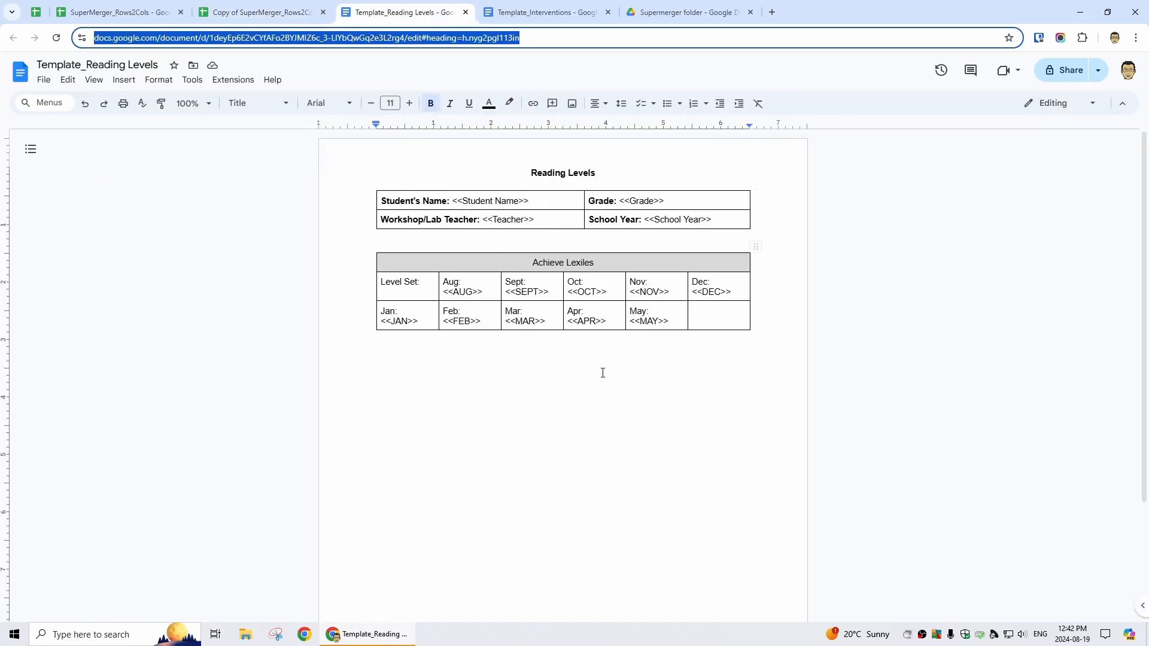
{"action": "left_click", "coordinate": [454, 201]}
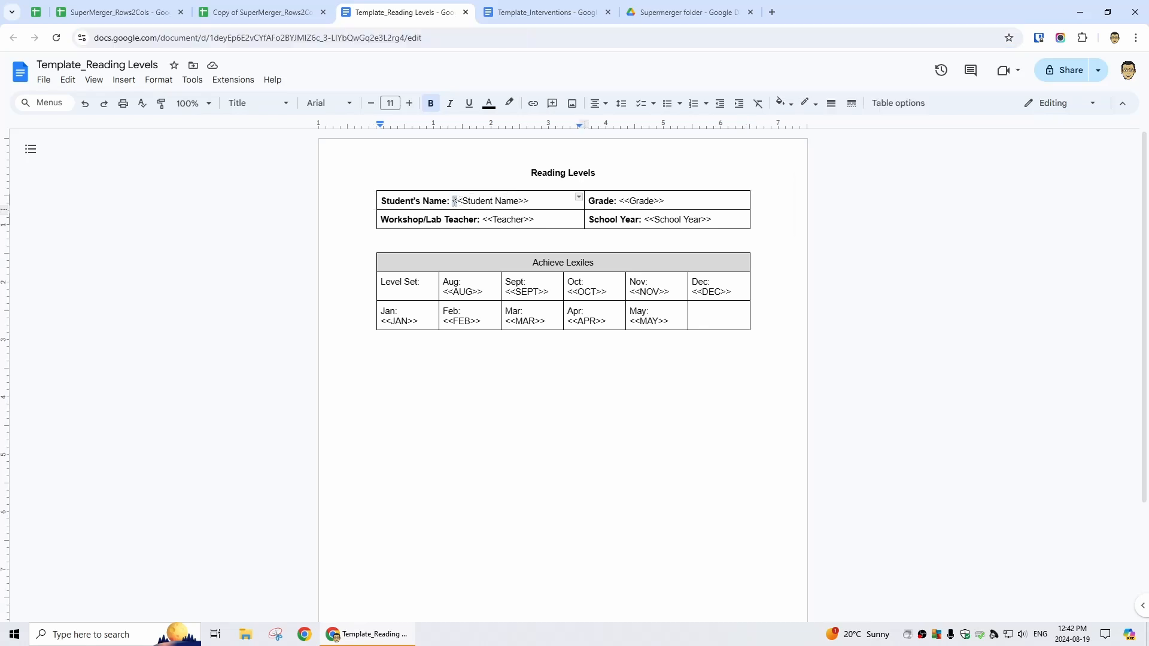
{"action": "left_click_drag", "start_coordinate": [463, 201], "coordinate": [454, 201]}
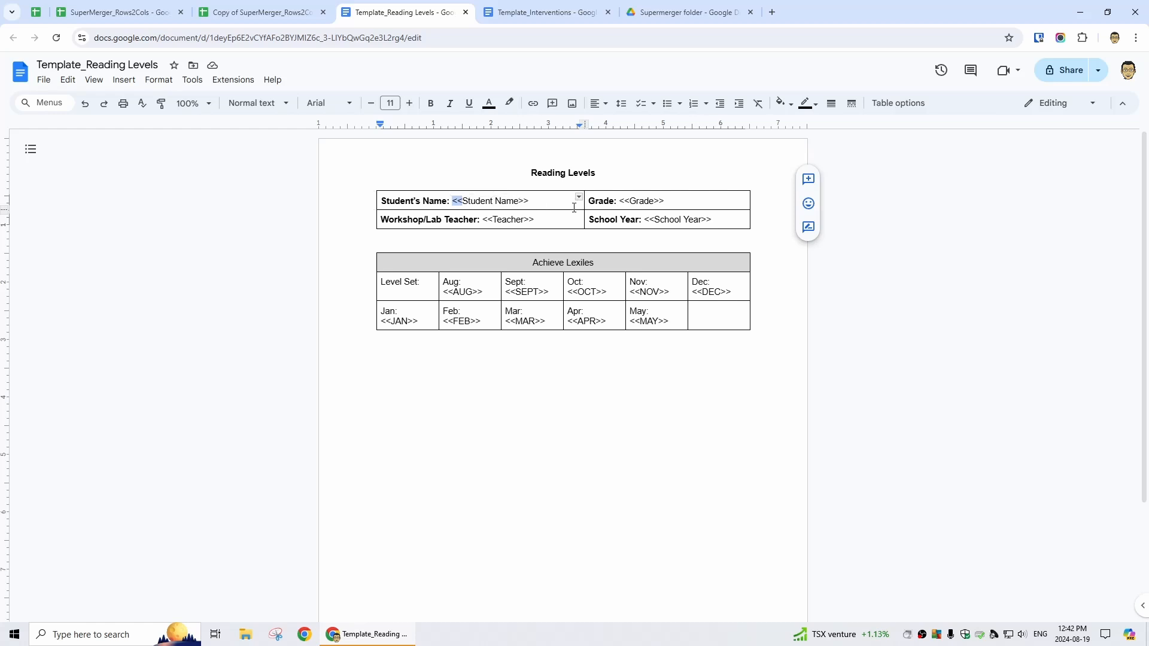
{"action": "left_click", "coordinate": [238, 14]}
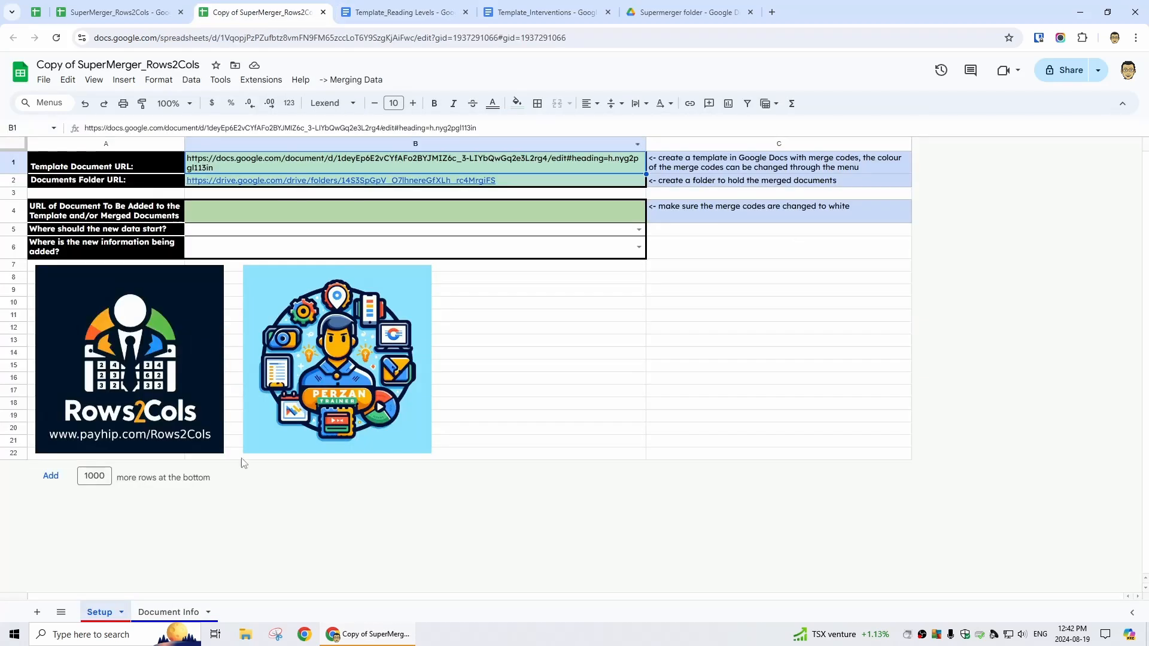
On Document Info, paste the first five student emails into column D under Allow Editing
{"action": "left_click", "coordinate": [173, 612]}
{"action": "left_click", "coordinate": [466, 177]}
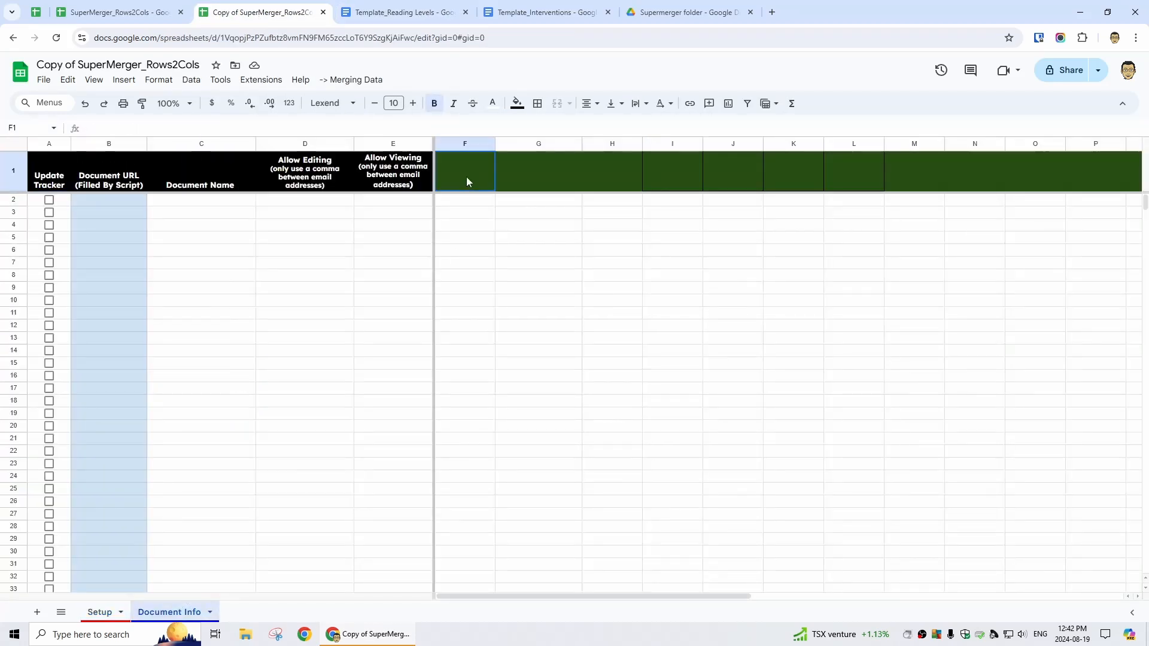
{"action": "left_click", "coordinate": [359, 13]}
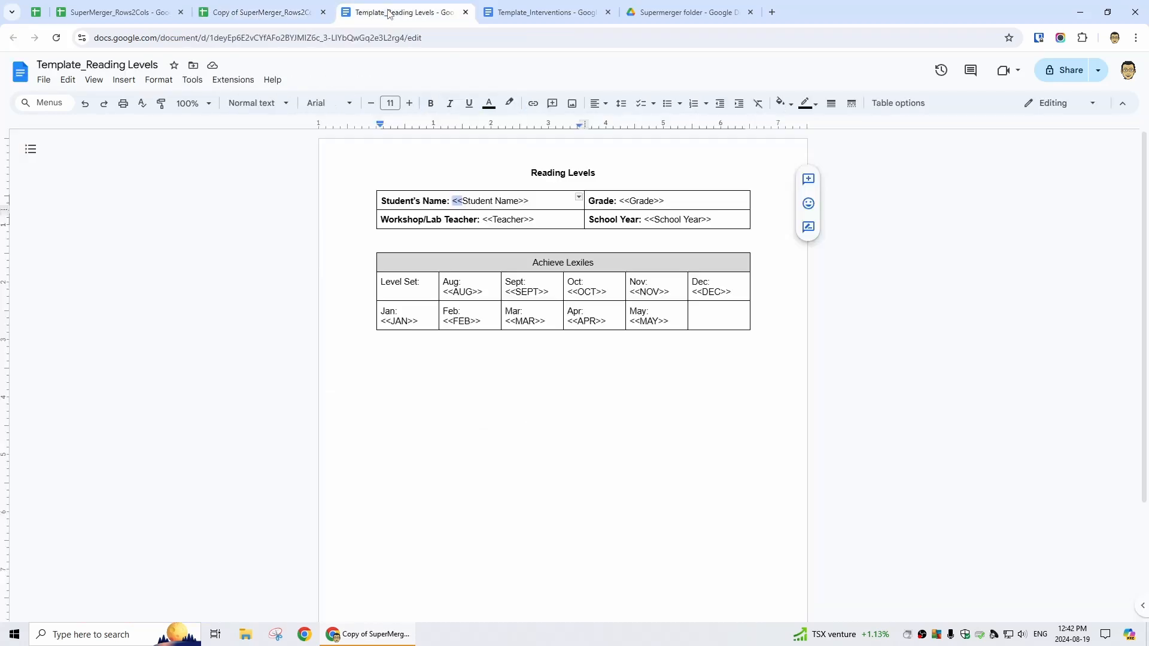
{"action": "left_click", "coordinate": [272, 12]}
{"action": "type", "text": "Student Name"}
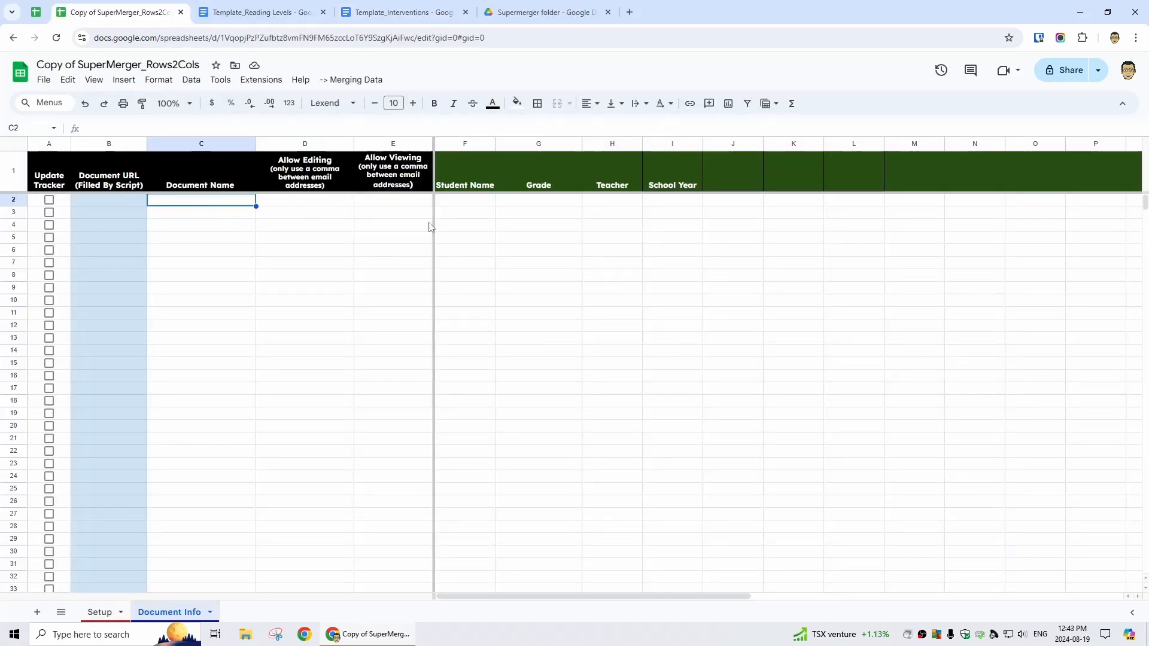
{"action": "left_click", "coordinate": [36, 12]}
{"action": "left_click_drag", "start_coordinate": [199, 163], "coordinate": [203, 207]}
{"action": "key", "text": "ctrl+c"}
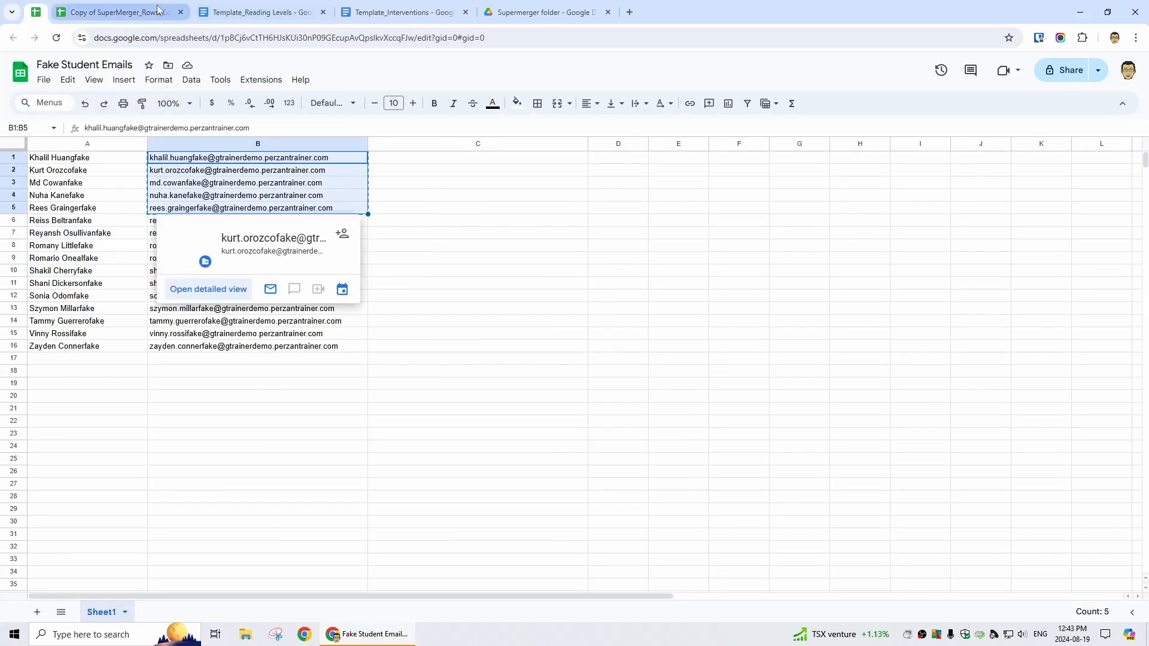
{"action": "key", "text": "ctrl+Tab"}
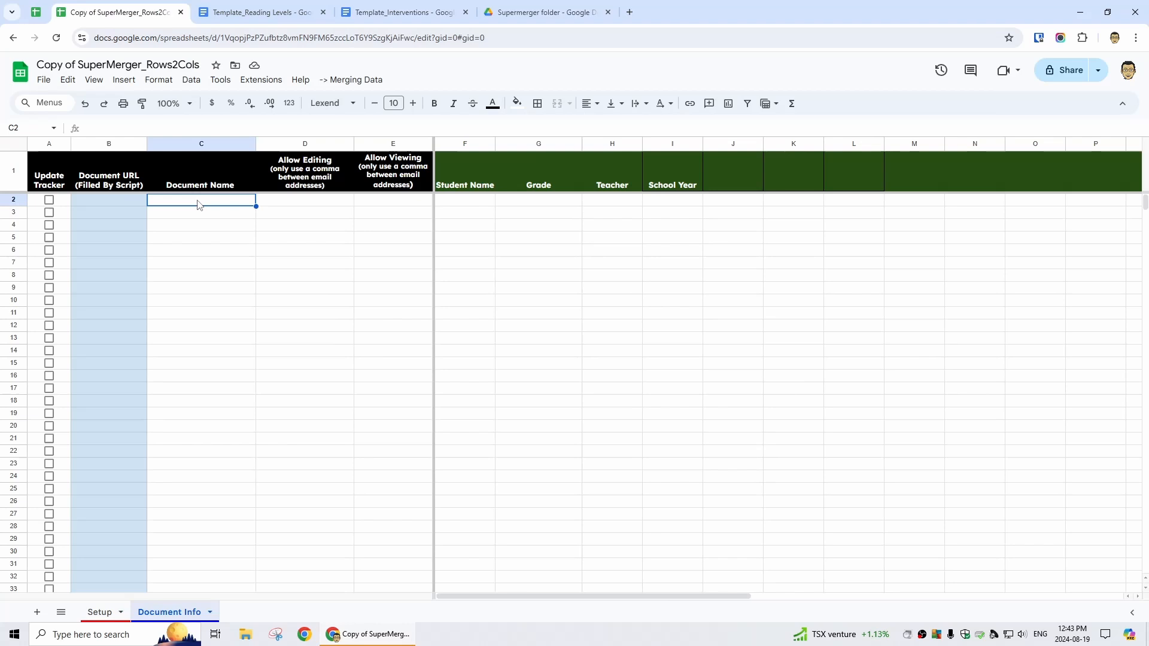
{"action": "left_click", "coordinate": [300, 207]}
{"action": "key", "text": "ctrl+v"}
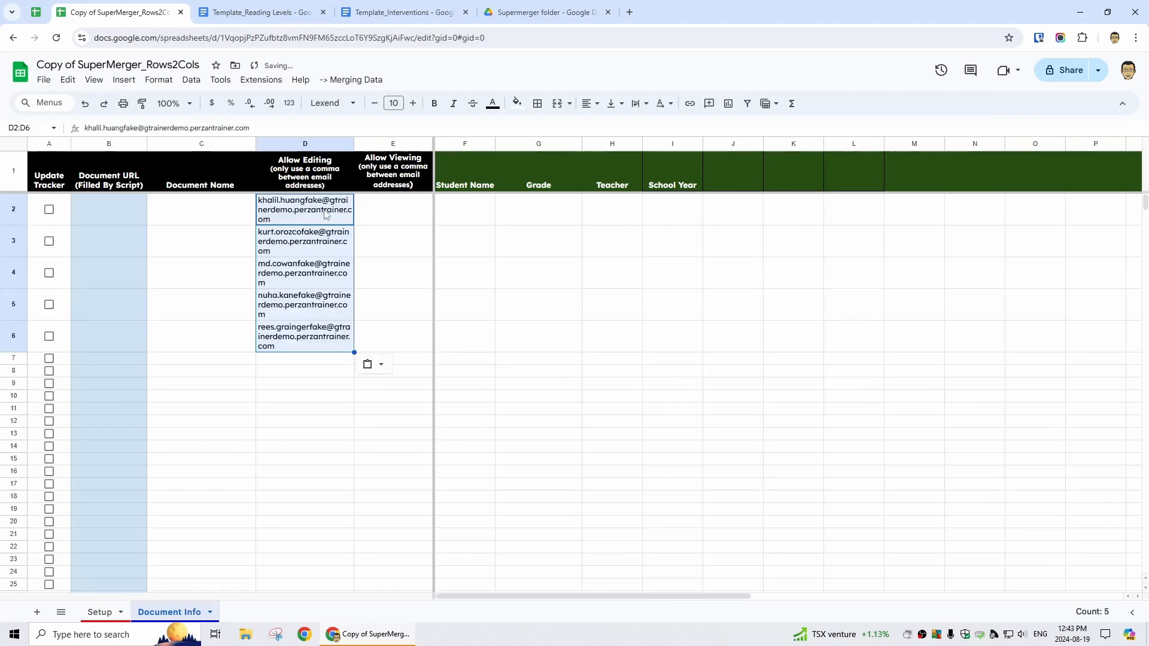
Paste the next five student emails under Allow Viewing in column E
{"action": "left_click", "coordinate": [384, 221]}
{"action": "left_click", "coordinate": [45, 11]}
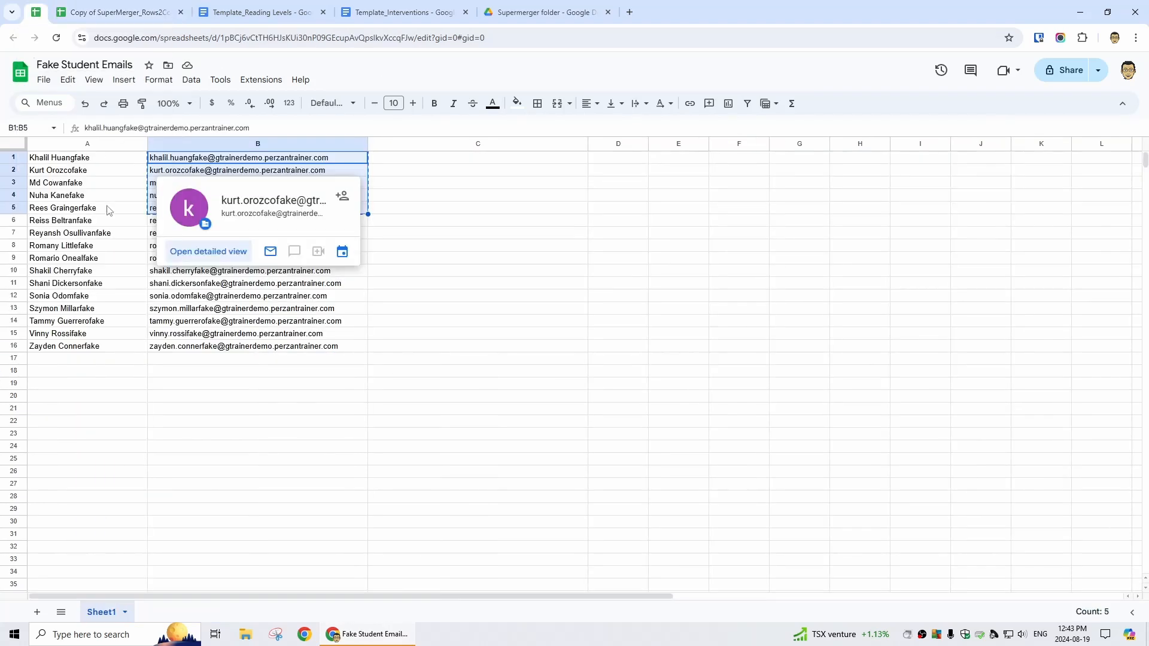
{"action": "left_click", "coordinate": [95, 221]}
{"action": "left_click_drag", "start_coordinate": [94, 238], "coordinate": [103, 266]}
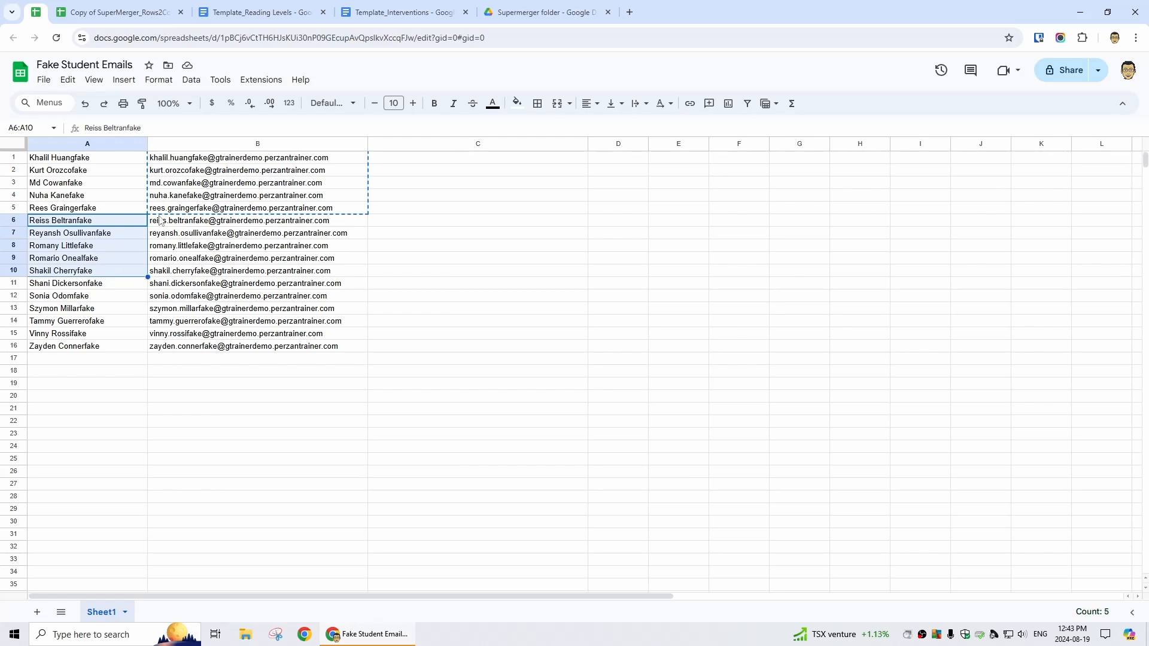
{"action": "left_click_drag", "start_coordinate": [162, 221], "coordinate": [175, 270]}
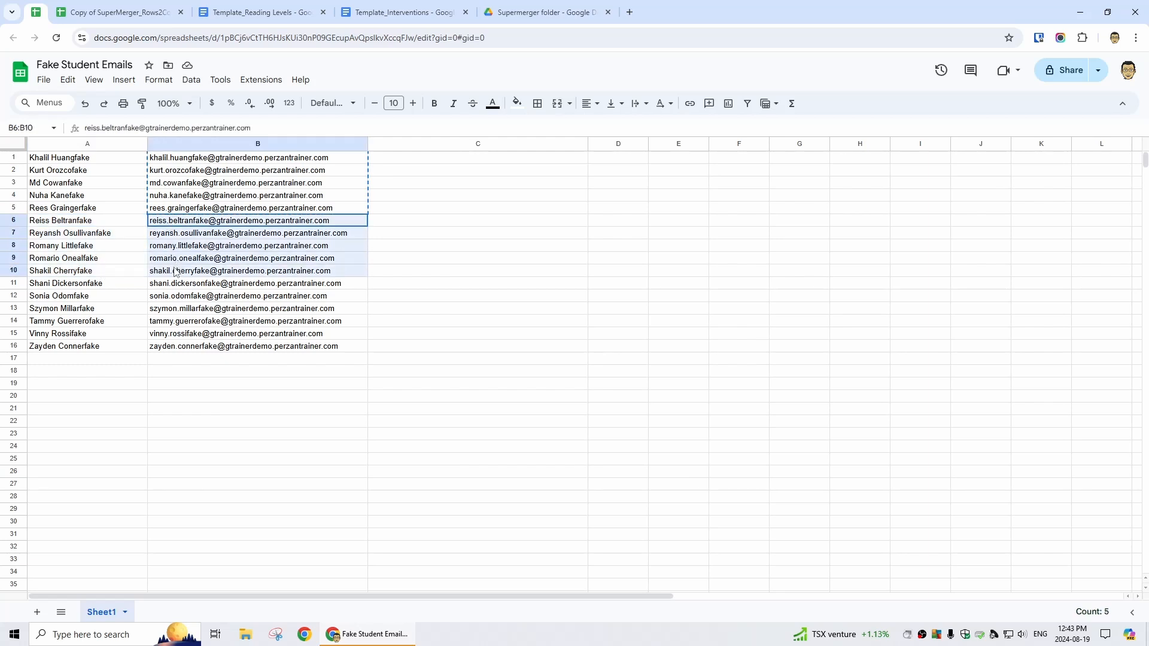
{"action": "key", "text": "ctrl+c"}
{"action": "left_click", "coordinate": [131, 7]}
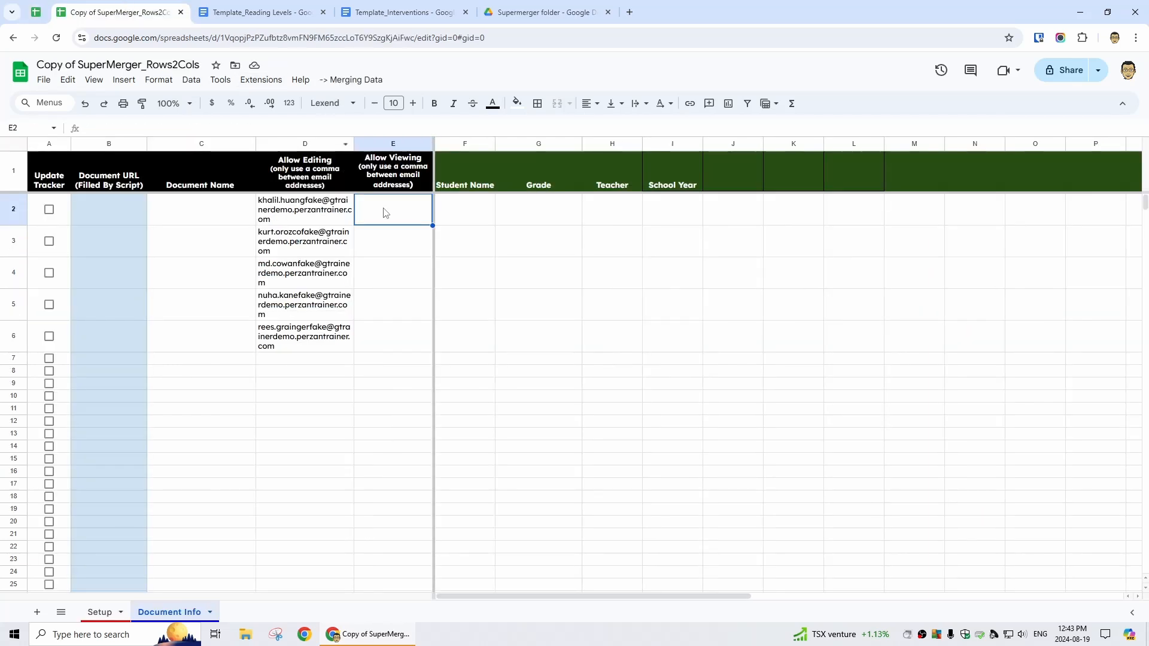
{"action": "key", "text": "ctrl+v"}
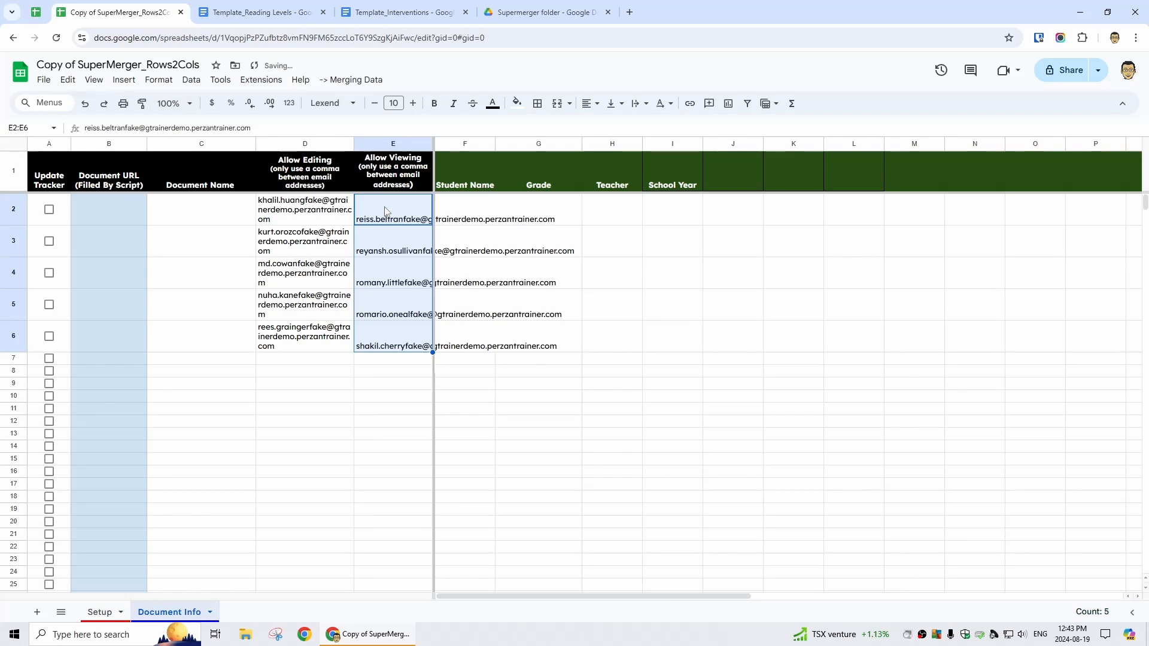
{"action": "left_click_drag", "start_coordinate": [322, 212], "coordinate": [360, 223]}
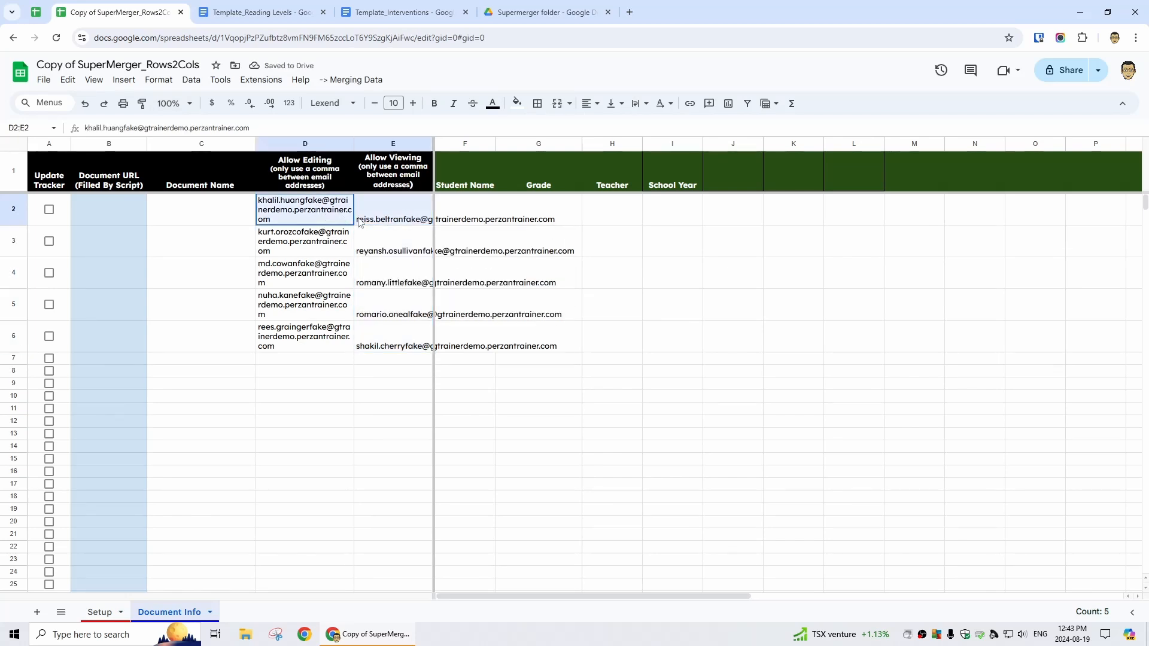
{"action": "left_click_drag", "start_coordinate": [326, 147], "coordinate": [374, 143]}
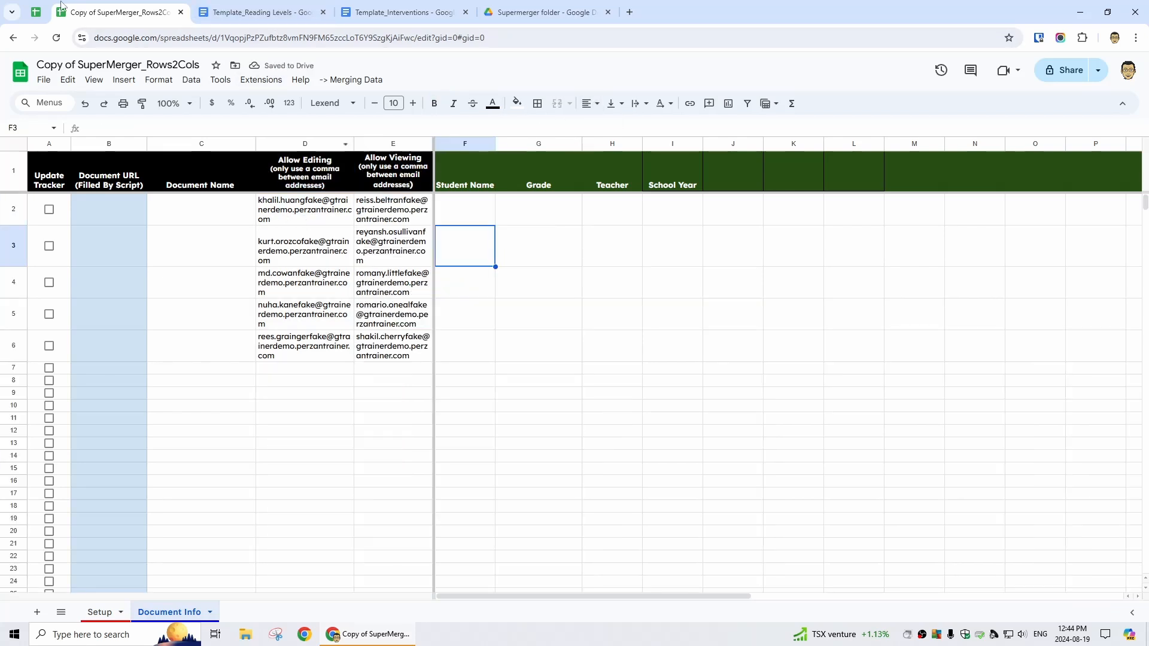
Paste the five student names under both Student Name and Document Name
{"action": "left_click", "coordinate": [36, 12]}
{"action": "left_click_drag", "start_coordinate": [102, 157], "coordinate": [103, 212]}
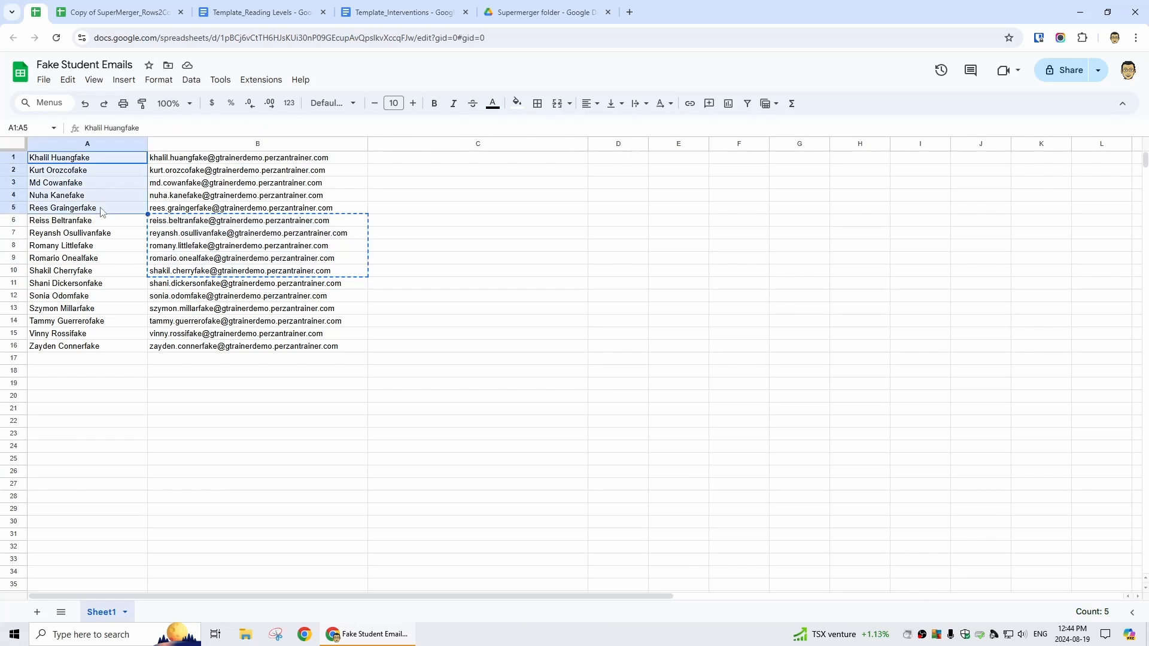
{"action": "left_click", "coordinate": [135, 11]}
{"action": "left_click", "coordinate": [475, 212]}
{"action": "key", "text": "ctrl+v"}
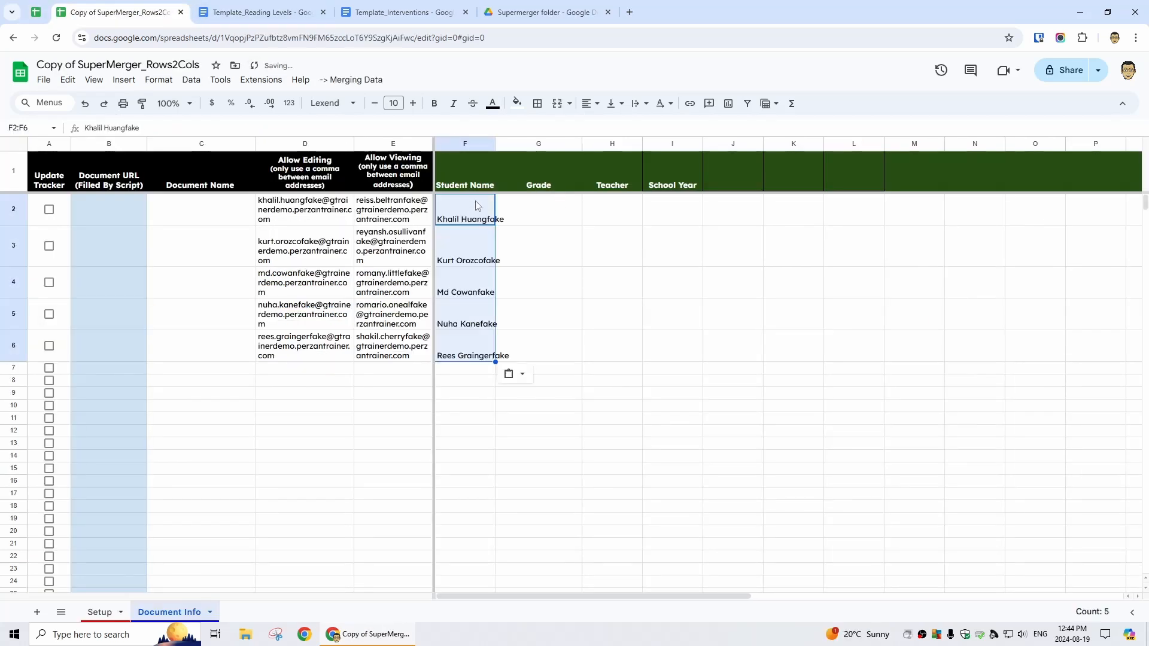
{"action": "left_click", "coordinate": [187, 217]}
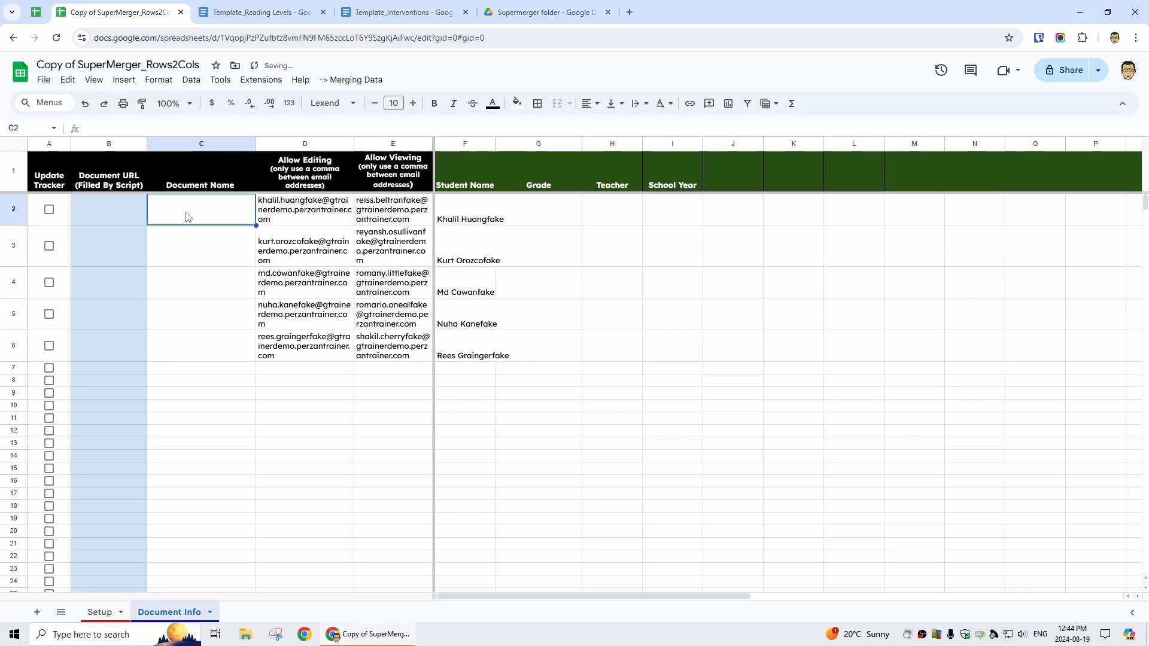
{"action": "key", "text": "ctrl+v"}
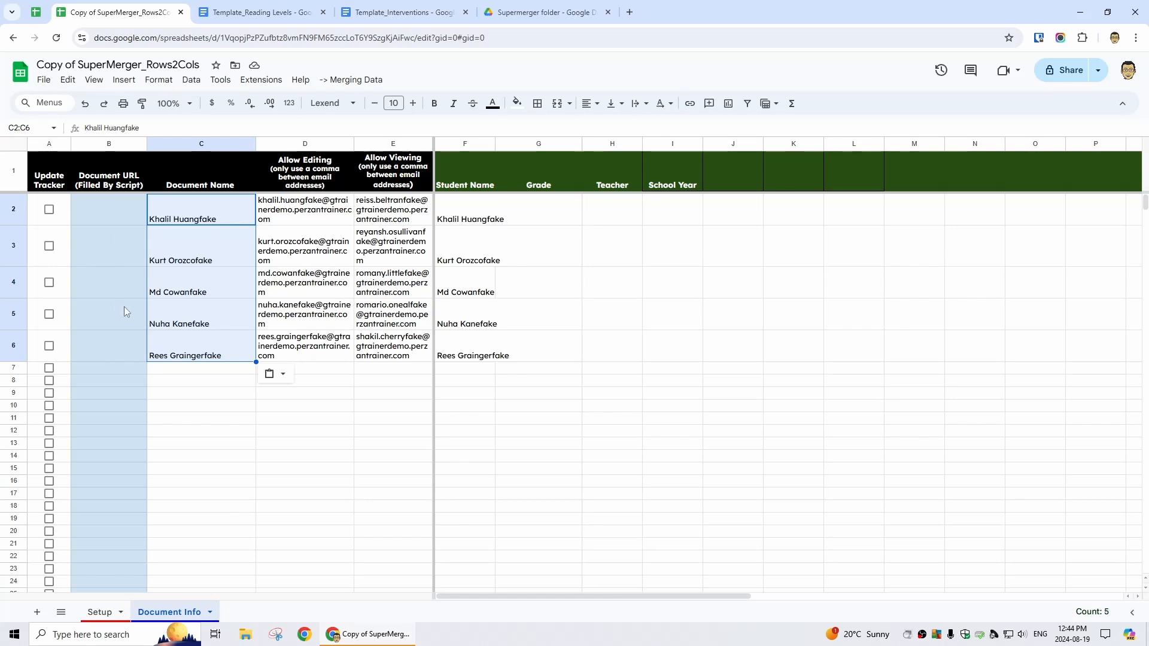
Fill Grade, Teacher and School Year 2024/2025, and add AUG and SEPT score columns
{"action": "left_click", "coordinate": [522, 217]}
{"action": "left_click", "coordinate": [452, 220]}
{"action": "left_click", "coordinate": [538, 215]}
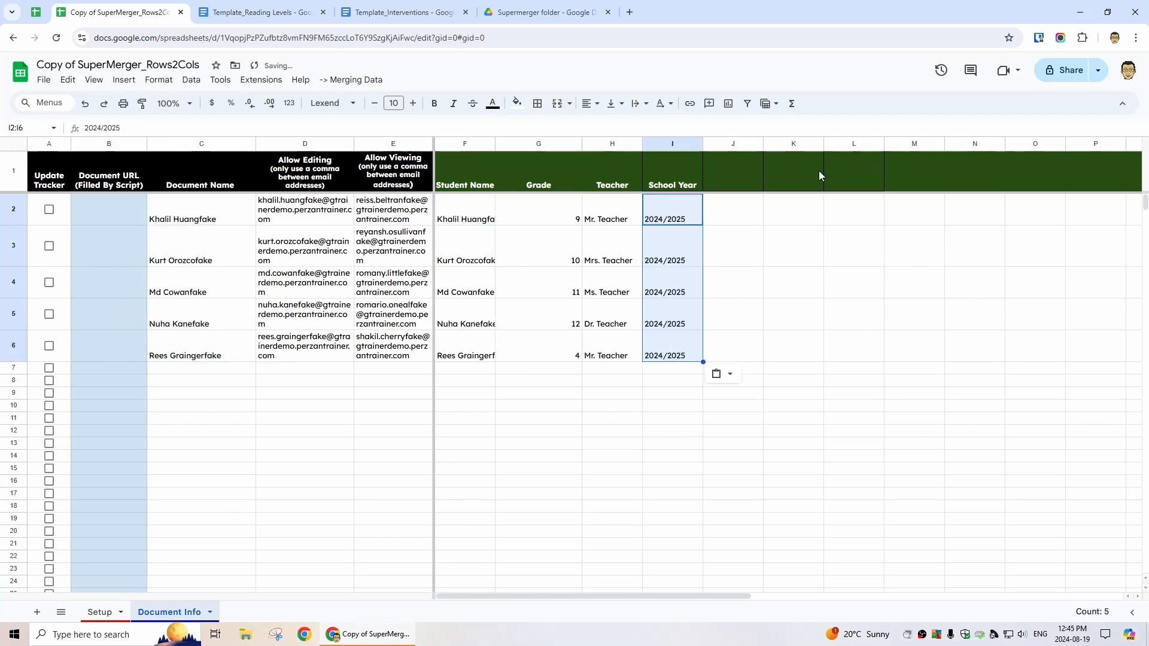
{"action": "left_click", "coordinate": [744, 186]}
{"action": "type", "text": "AUG"}
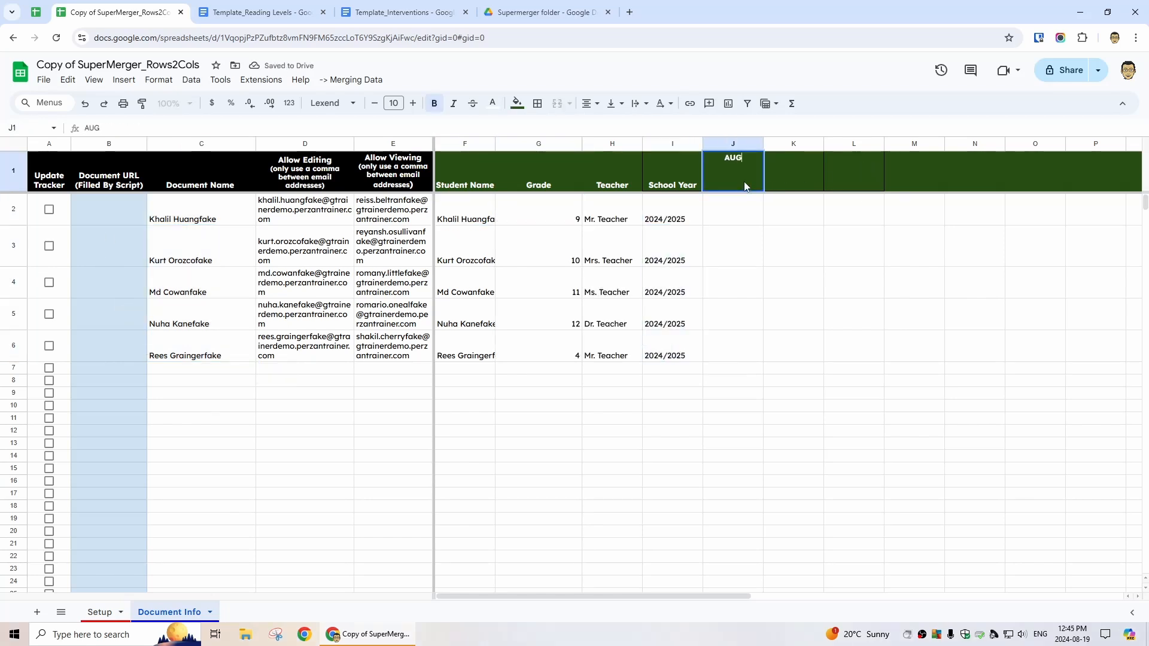
{"action": "key", "text": "Tab"}
{"action": "type", "text": "SEPT"}
{"action": "key", "text": "Return"}
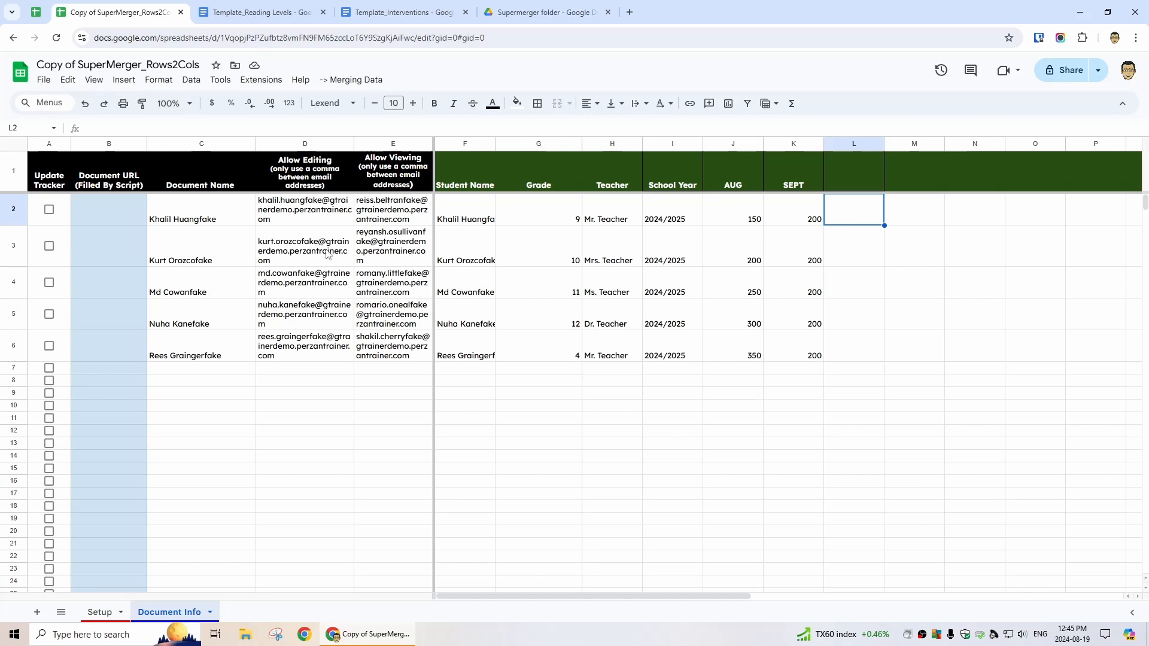
{"action": "left_click", "coordinate": [284, 9]}
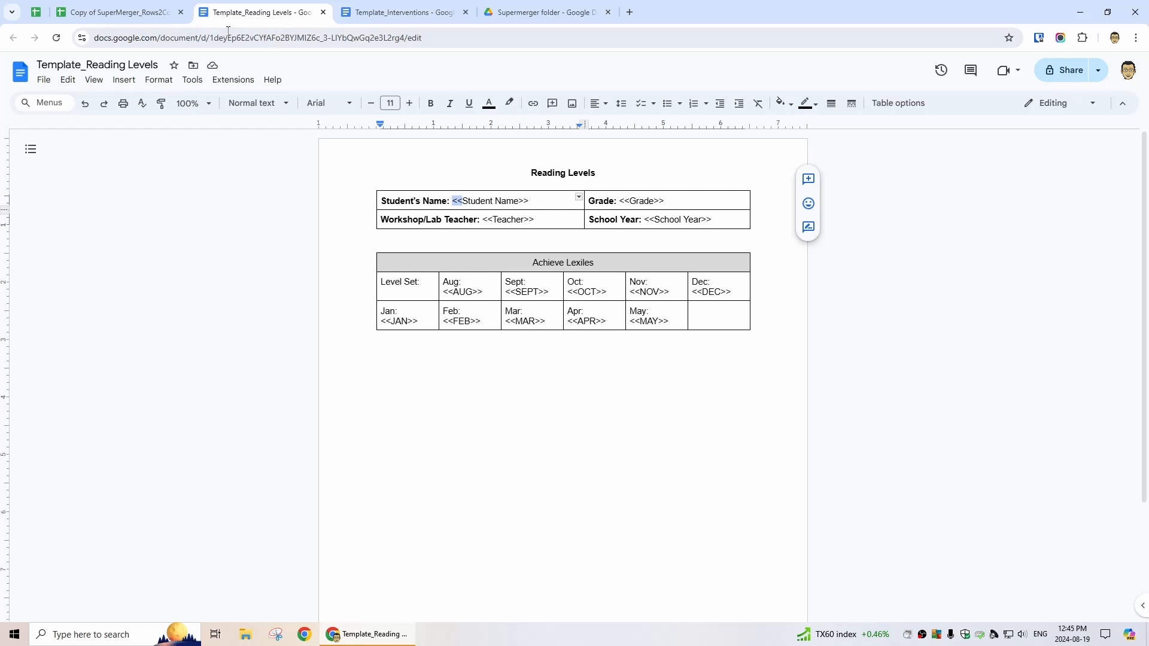
Add an OCT header in L1 after SEPT, comparing against the Reading Levels template
{"action": "left_click", "coordinate": [120, 12]}
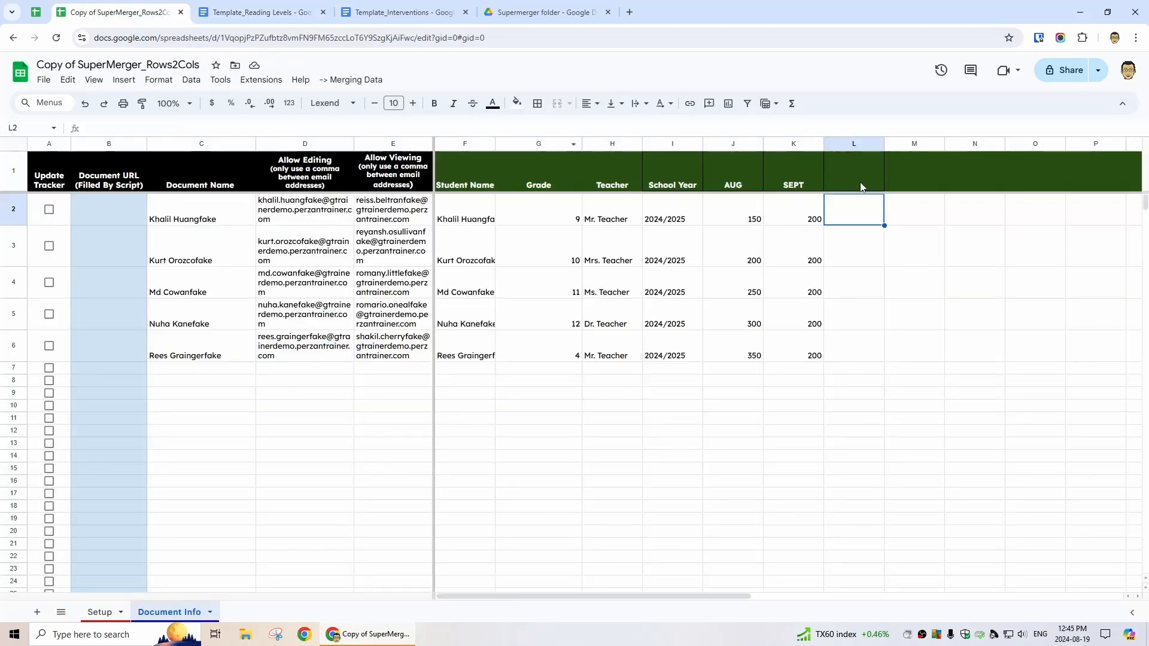
{"action": "left_click", "coordinate": [841, 167]}
{"action": "type", "text": "OCT"}
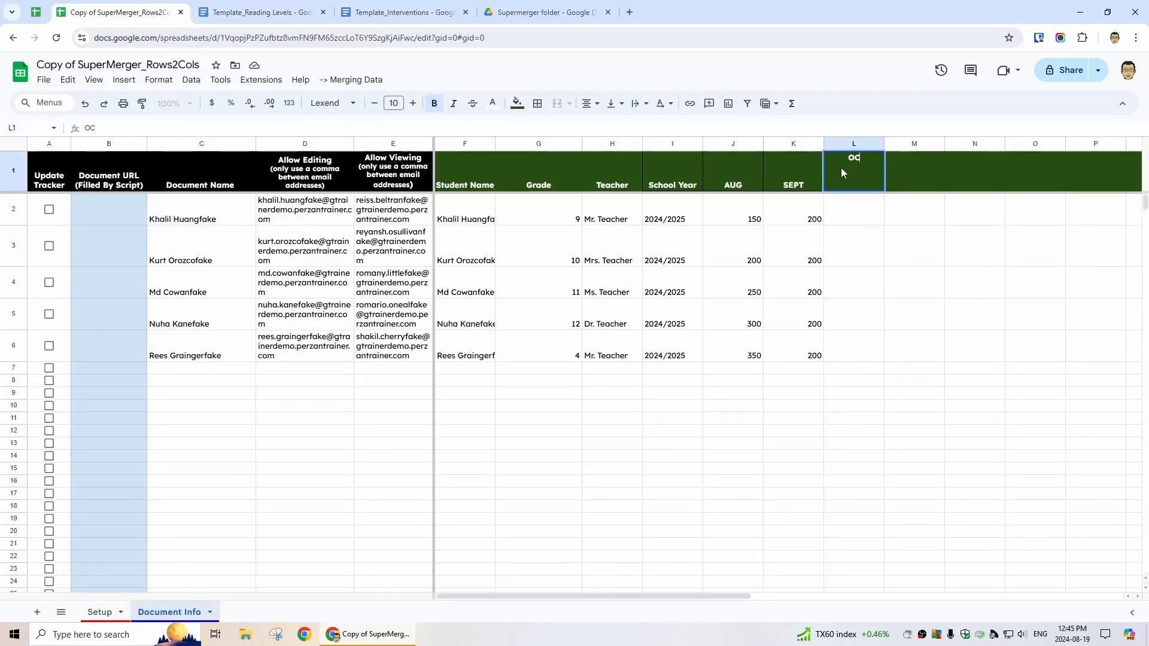
{"action": "key", "text": "Return"}
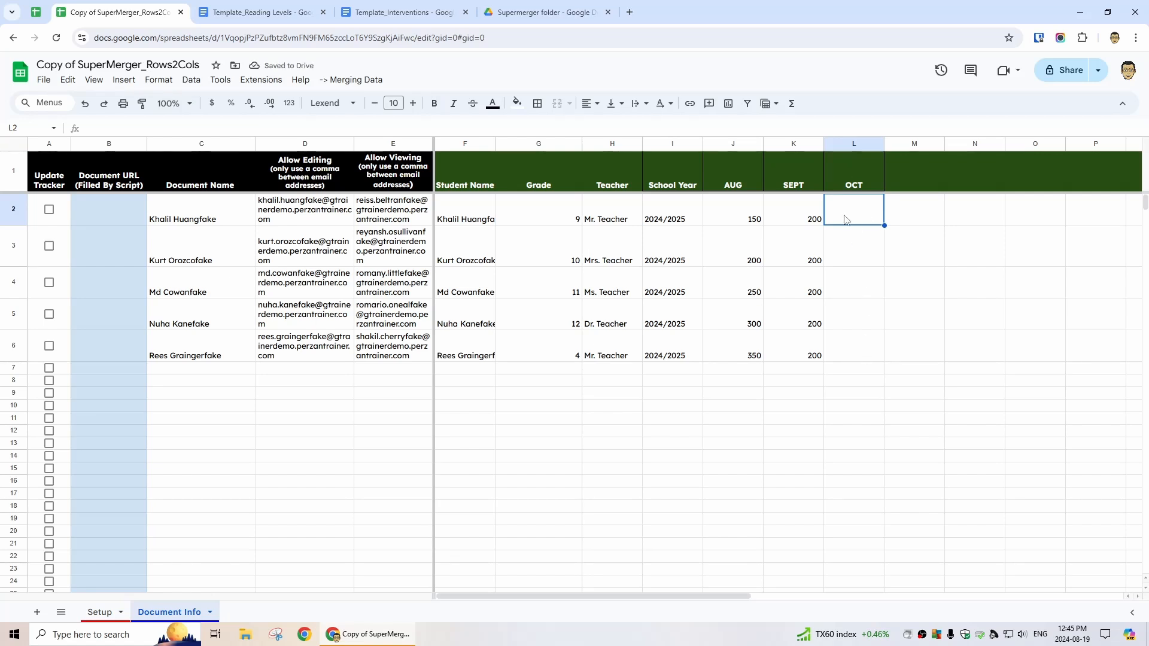
{"action": "left_click", "coordinate": [291, 17]}
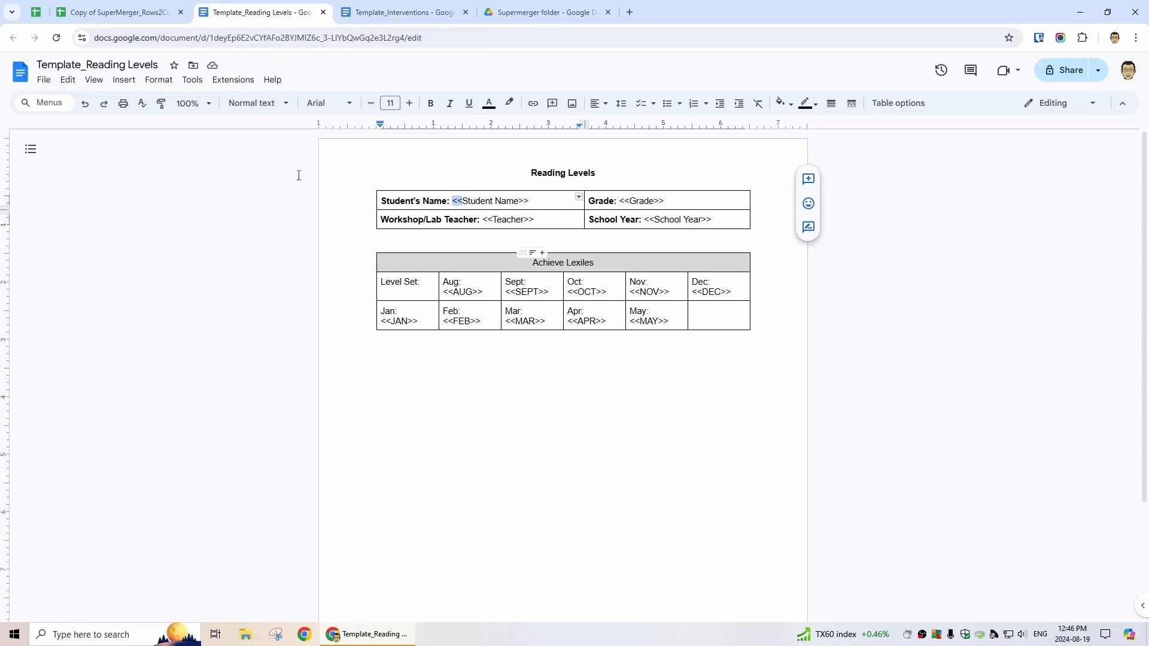
{"action": "left_click", "coordinate": [114, 12]}
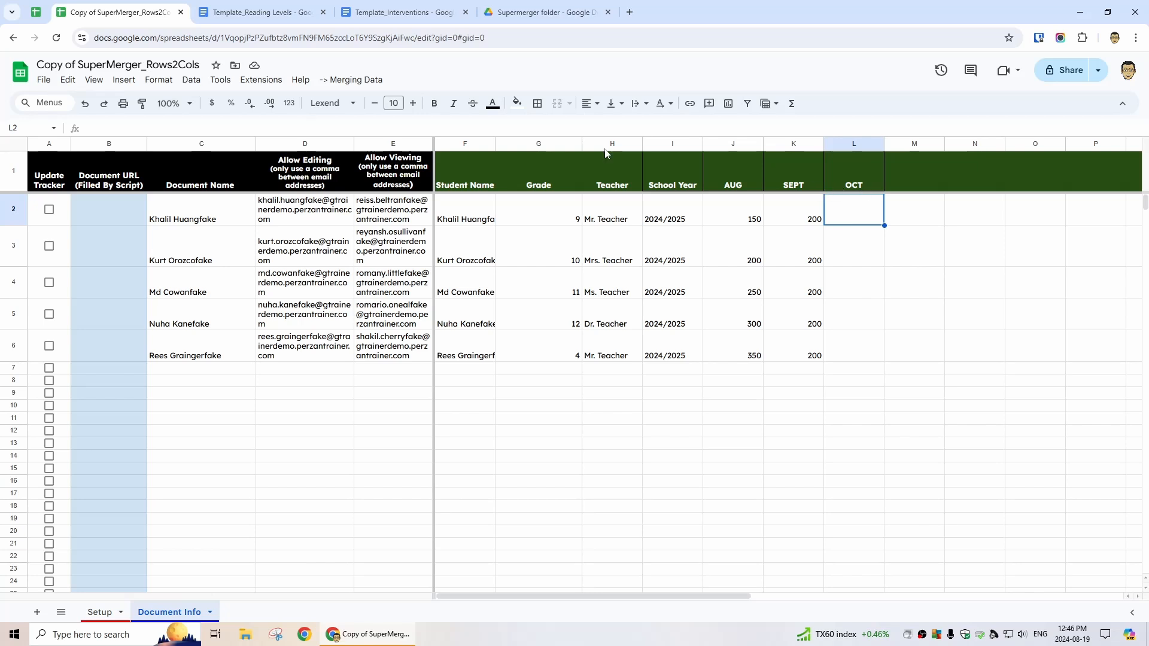
{"action": "left_click", "coordinate": [250, 6]}
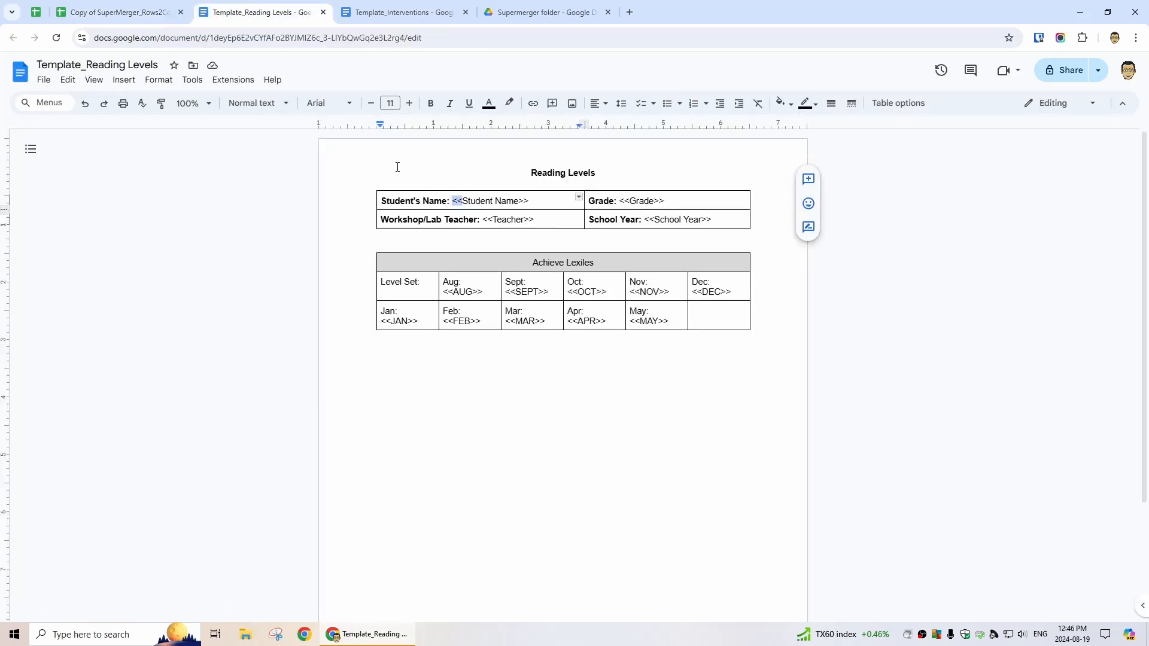
{"action": "left_click", "coordinate": [116, 12]}
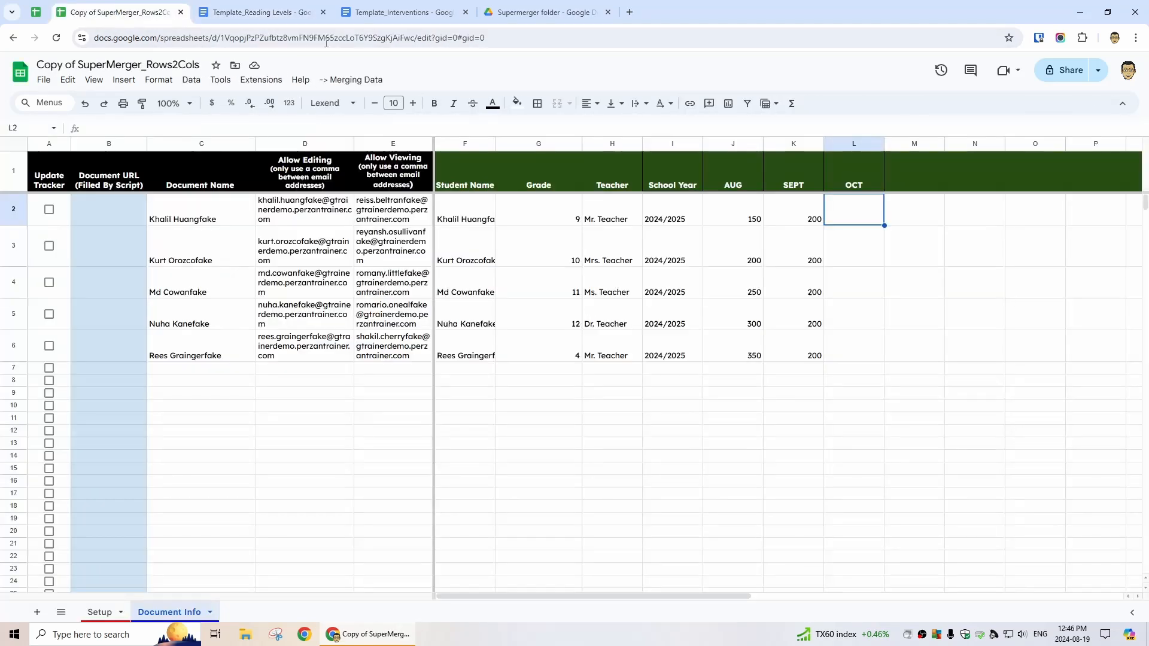
Change the Reading Levels template's merge code colour to White
{"action": "left_click", "coordinate": [358, 81]}
{"action": "left_click", "coordinate": [377, 100]}
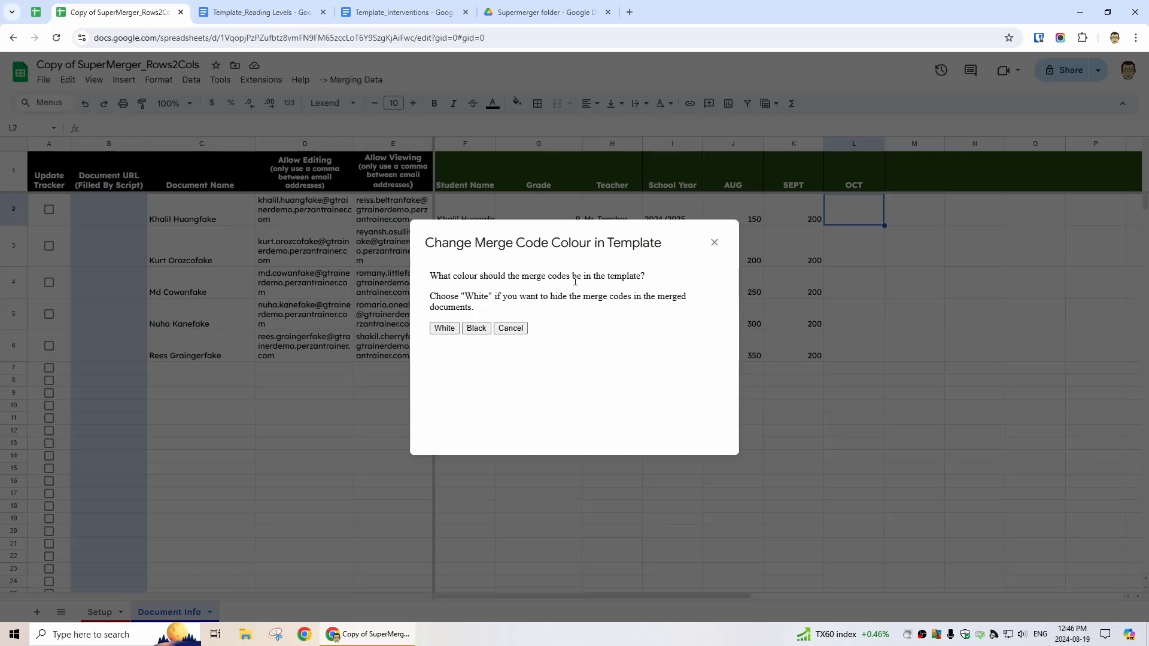
{"action": "left_click", "coordinate": [444, 329]}
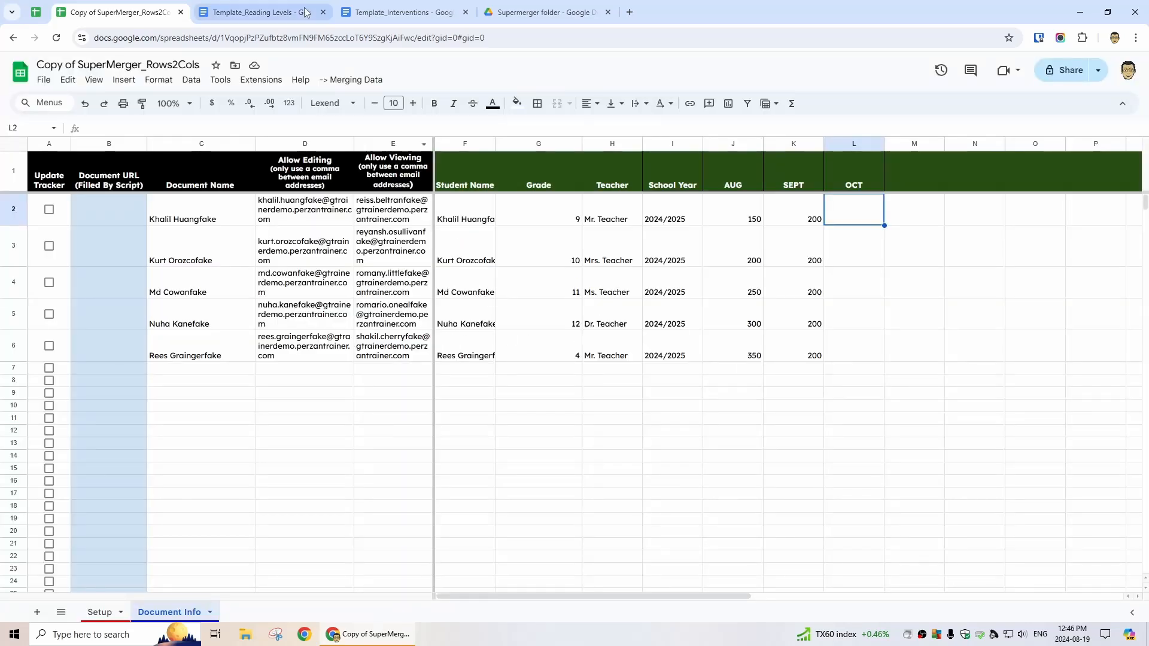
Confirm the hidden Student Name and SEPT placeholders in the template by highlighting them
{"action": "left_click", "coordinate": [289, 12]}
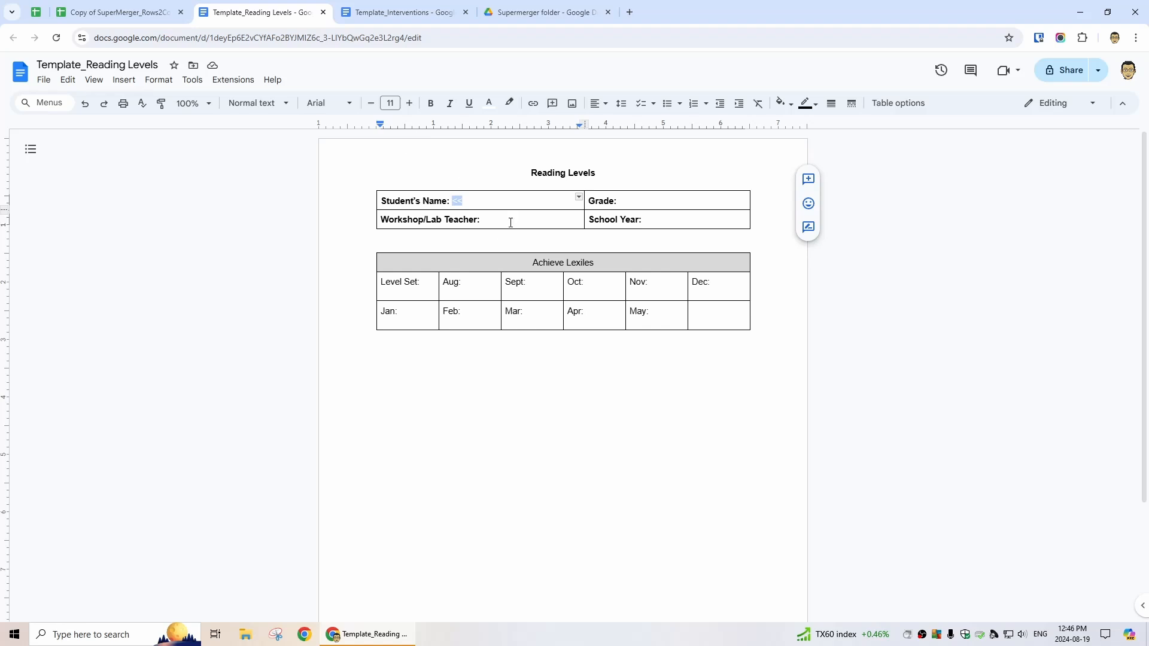
{"action": "left_click_drag", "start_coordinate": [530, 201], "coordinate": [449, 197]}
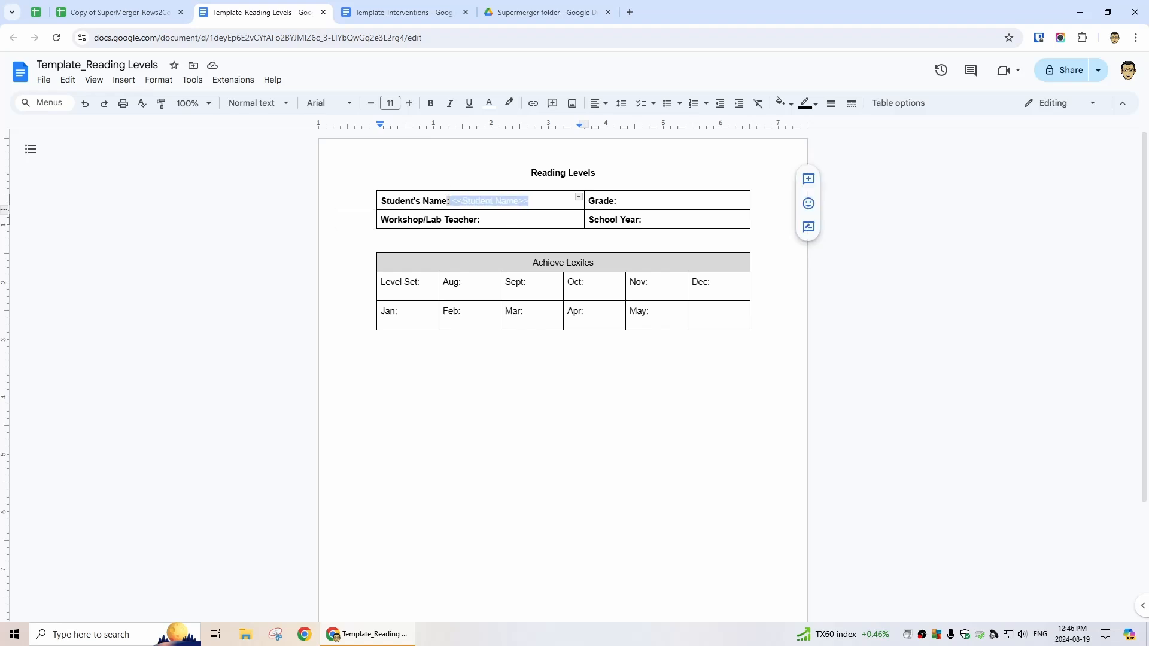
{"action": "left_click", "coordinate": [537, 223]}
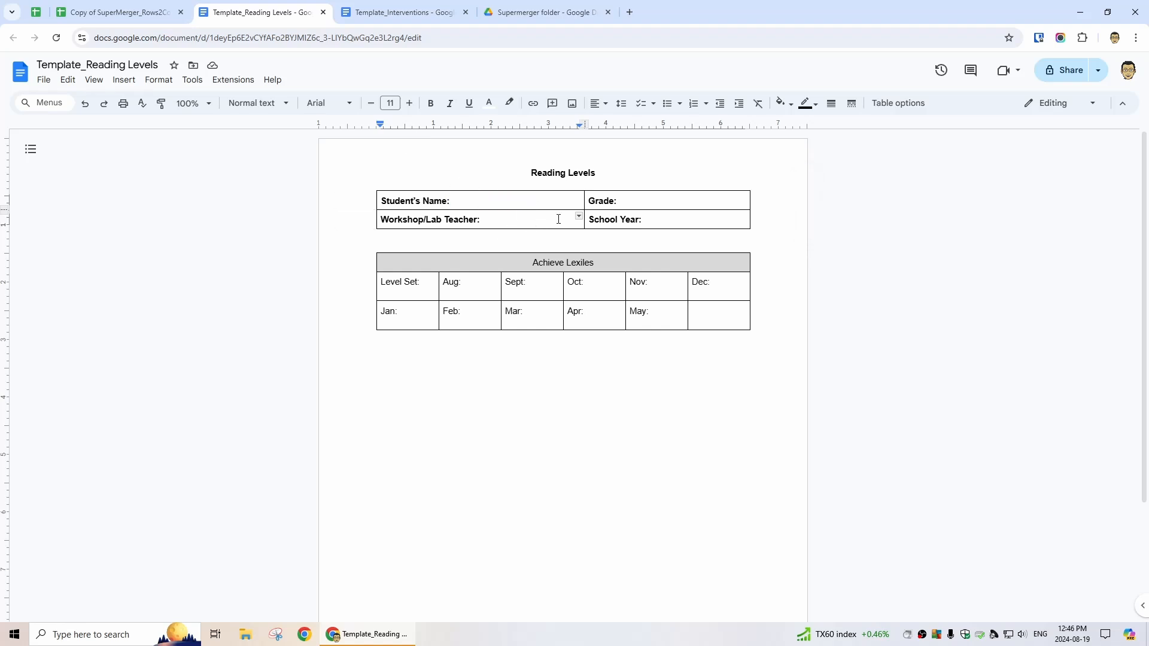
{"action": "left_click_drag", "start_coordinate": [548, 293], "coordinate": [510, 287]}
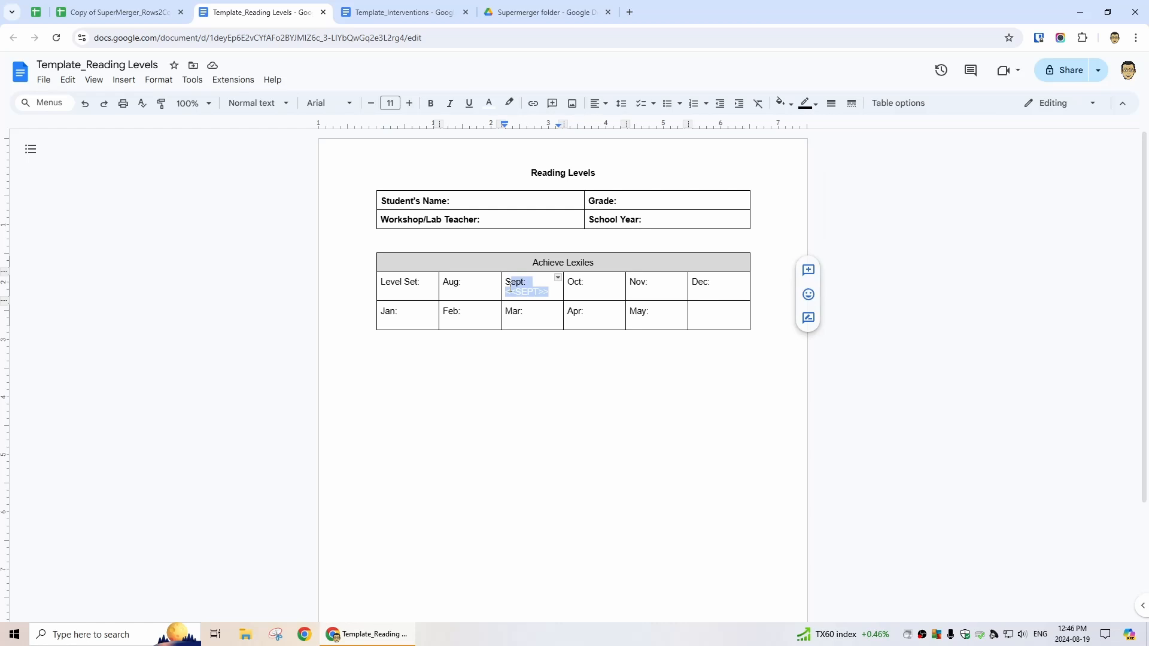
{"action": "left_click", "coordinate": [621, 295]}
{"action": "left_click", "coordinate": [114, 12]}
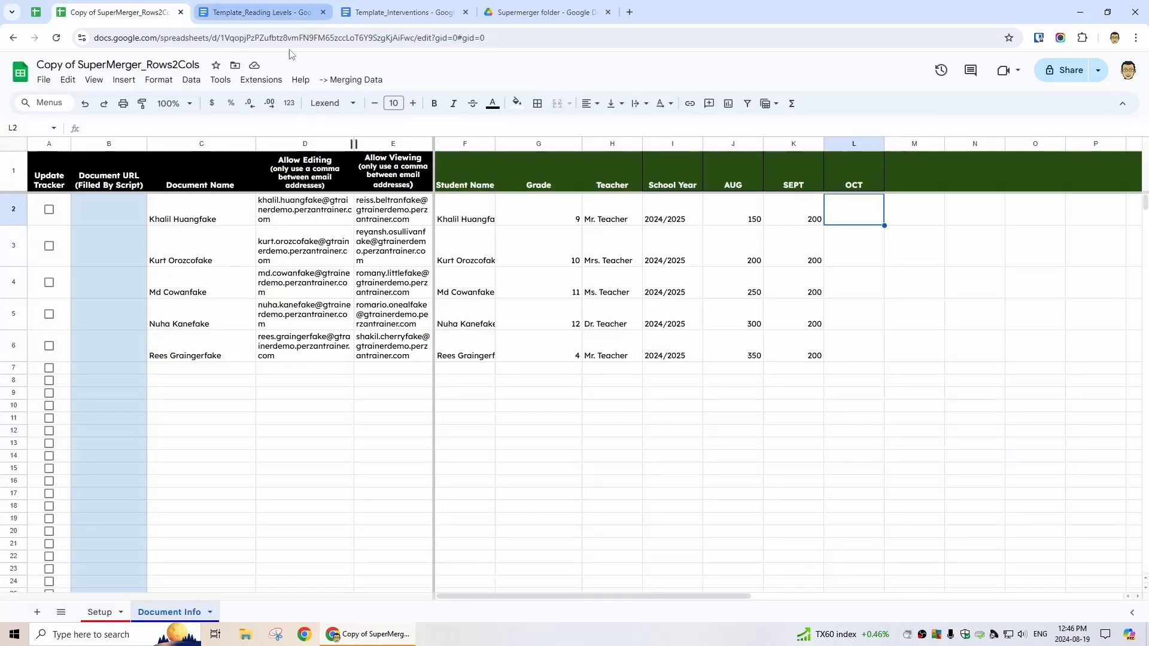
Review both templates, then run Merging Data > Create documents and/or merge information
{"action": "left_click", "coordinate": [350, 80]}
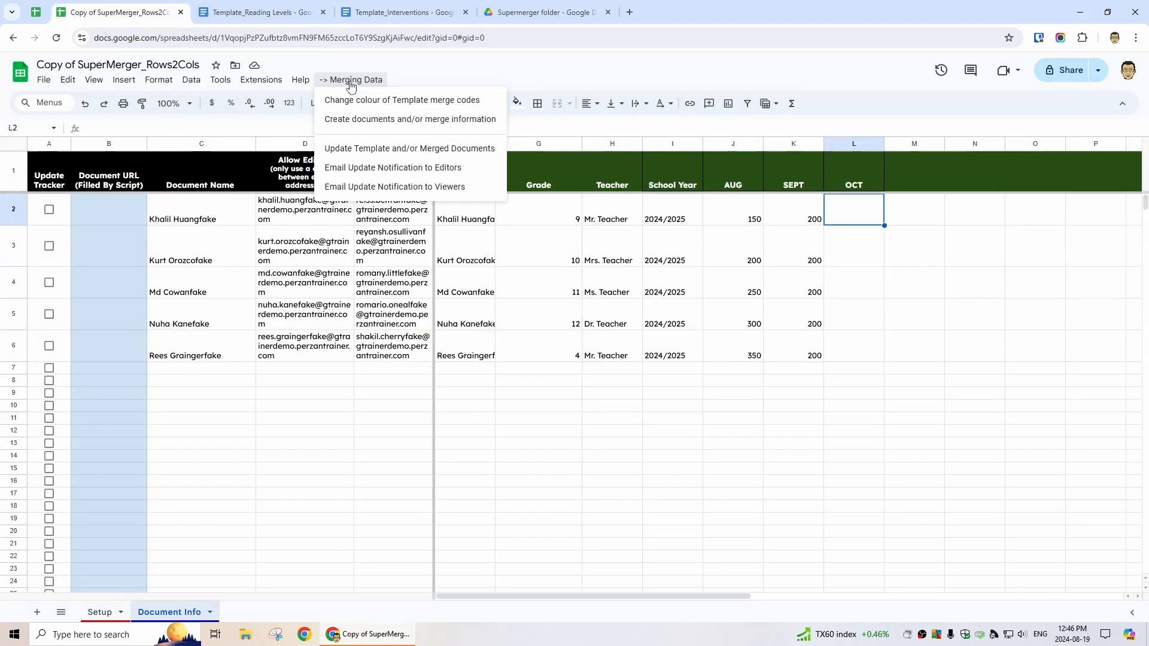
{"action": "left_click", "coordinate": [97, 612]}
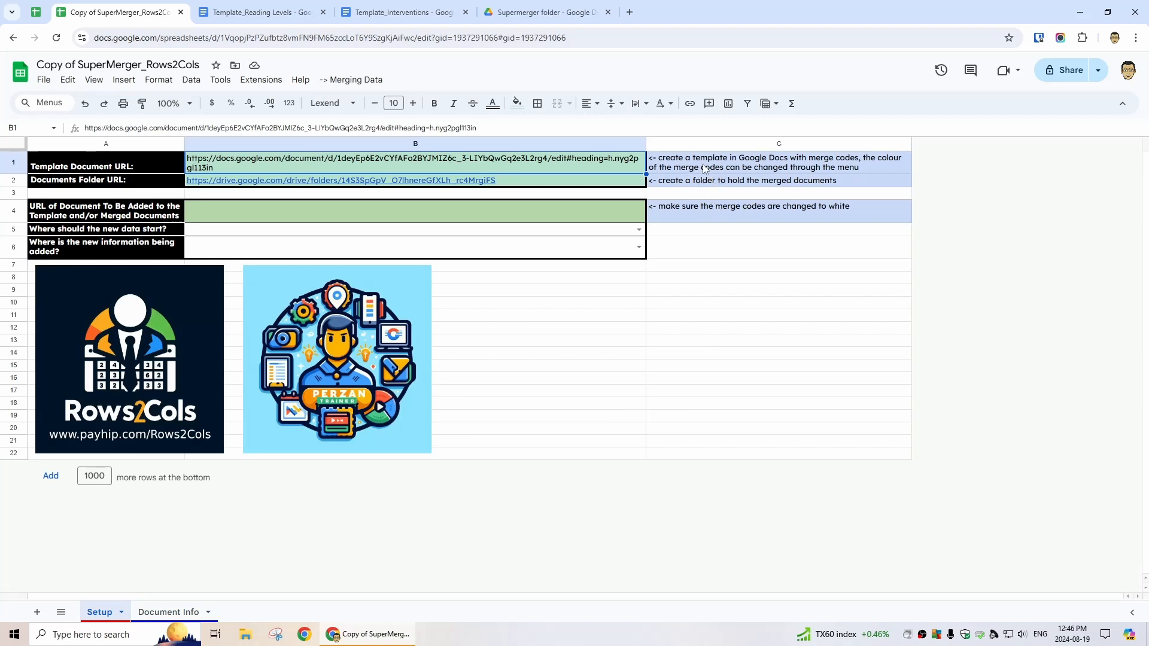
{"action": "left_click", "coordinate": [279, 12]}
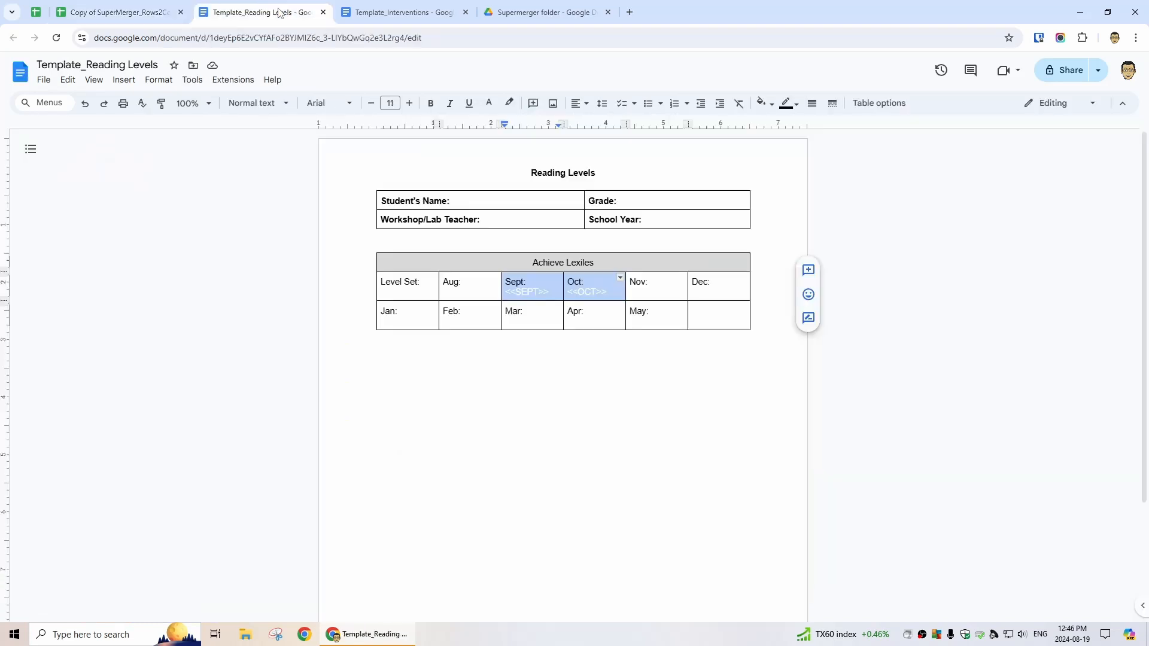
{"action": "left_click", "coordinate": [398, 12]}
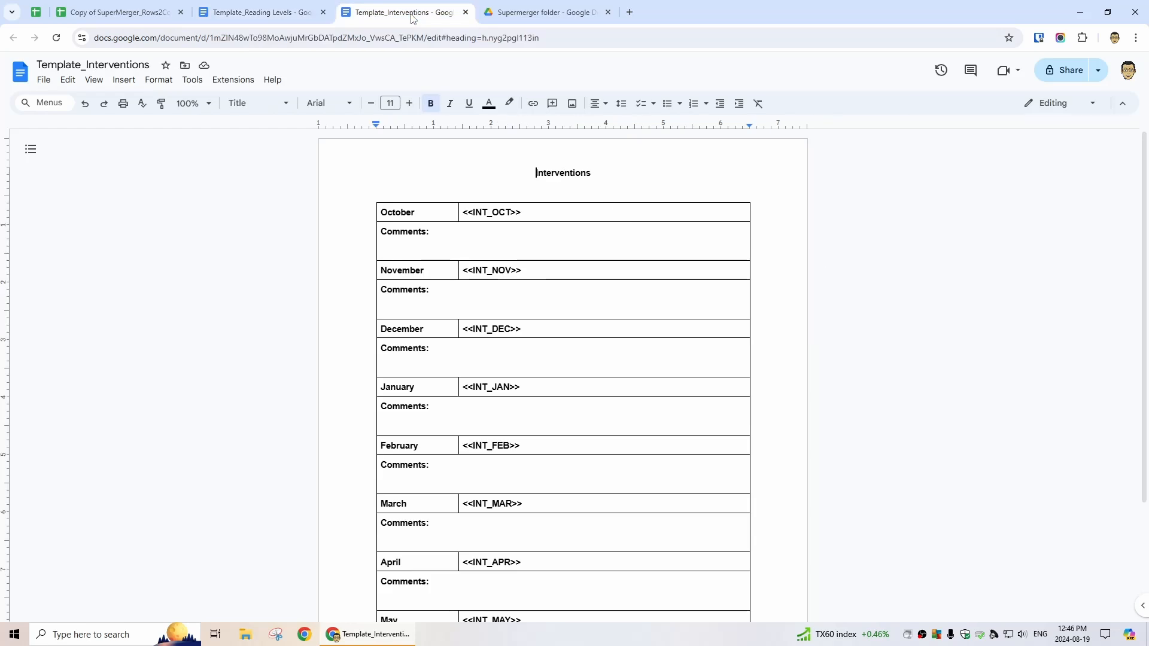
{"action": "left_click", "coordinate": [283, 13]}
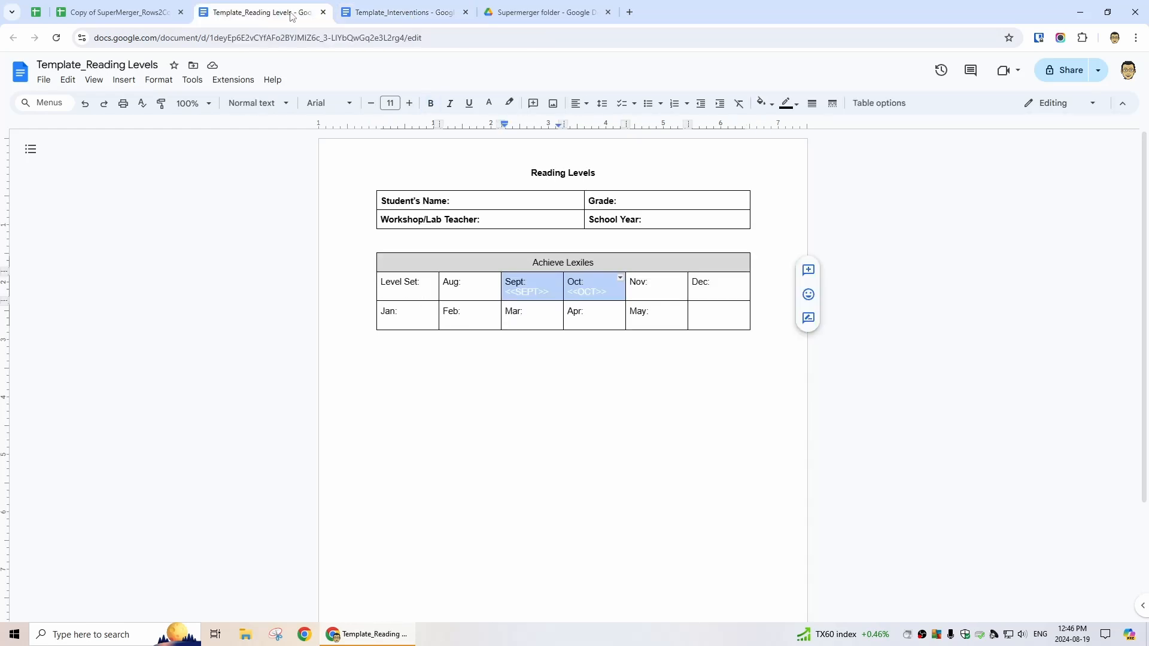
{"action": "left_click", "coordinate": [119, 10]}
{"action": "left_click", "coordinate": [357, 81]}
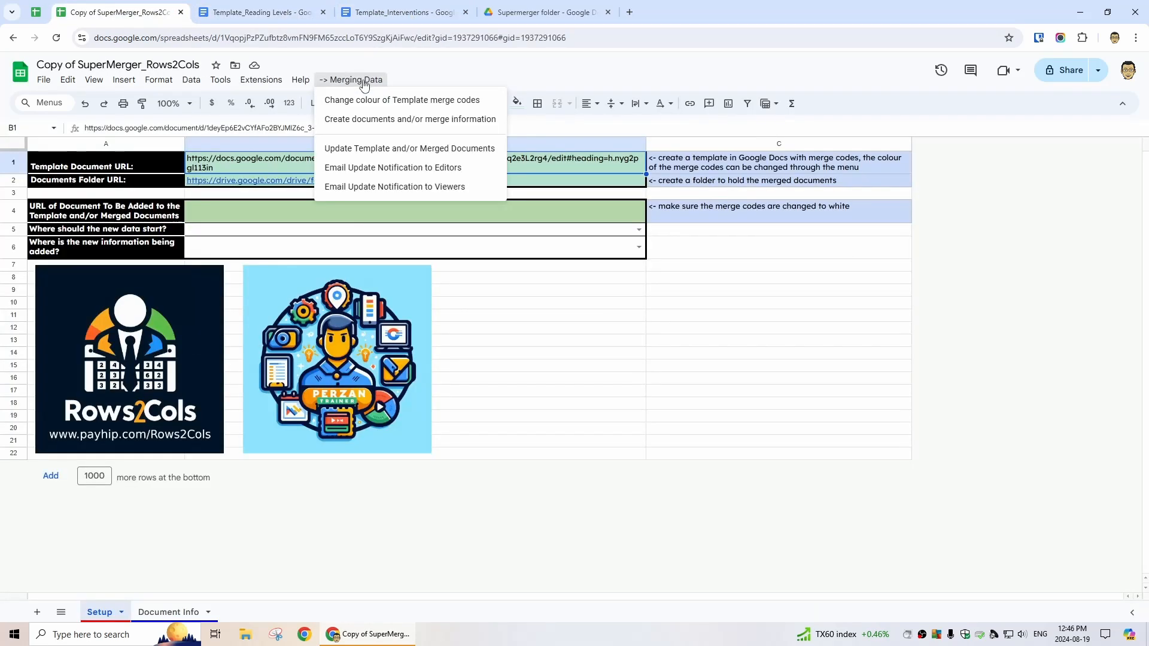
{"action": "left_click", "coordinate": [405, 120]}
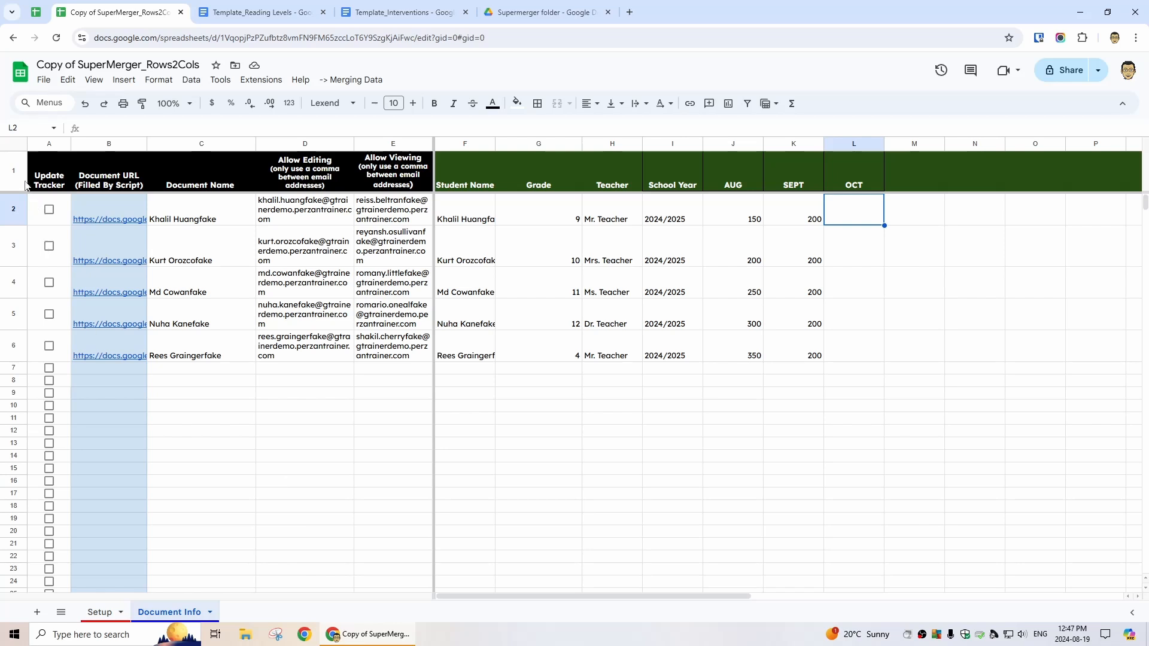
Reload the Supermerger folder in Drive and open the first student's generated document
{"action": "left_click", "coordinate": [546, 12]}
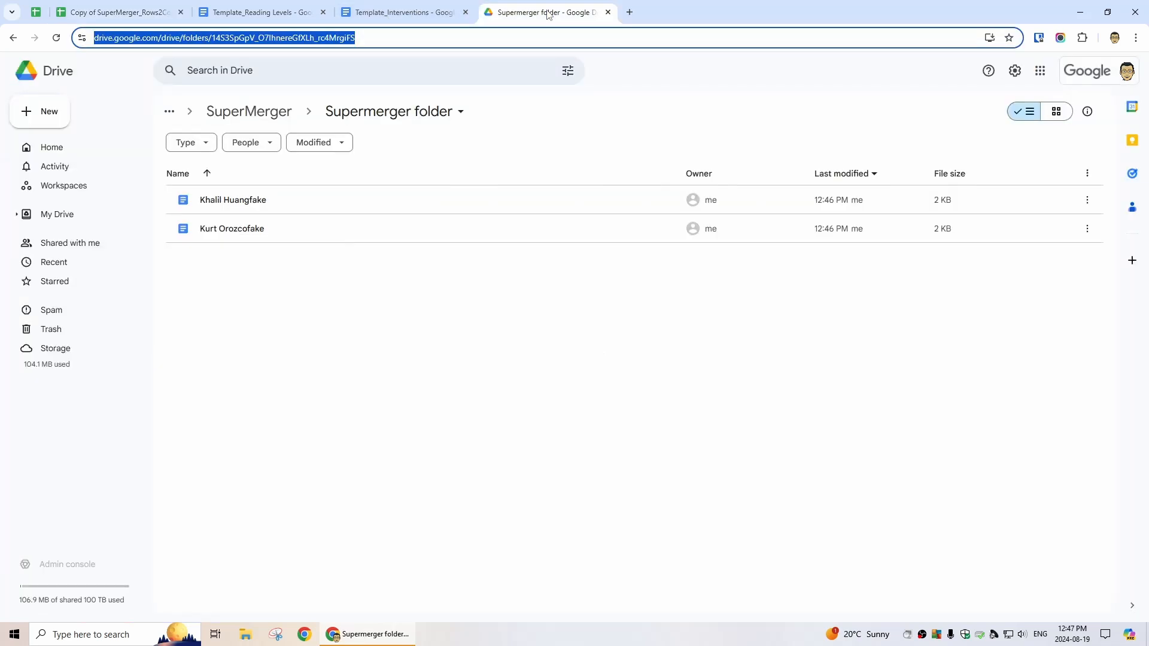
{"action": "left_click", "coordinate": [57, 38]}
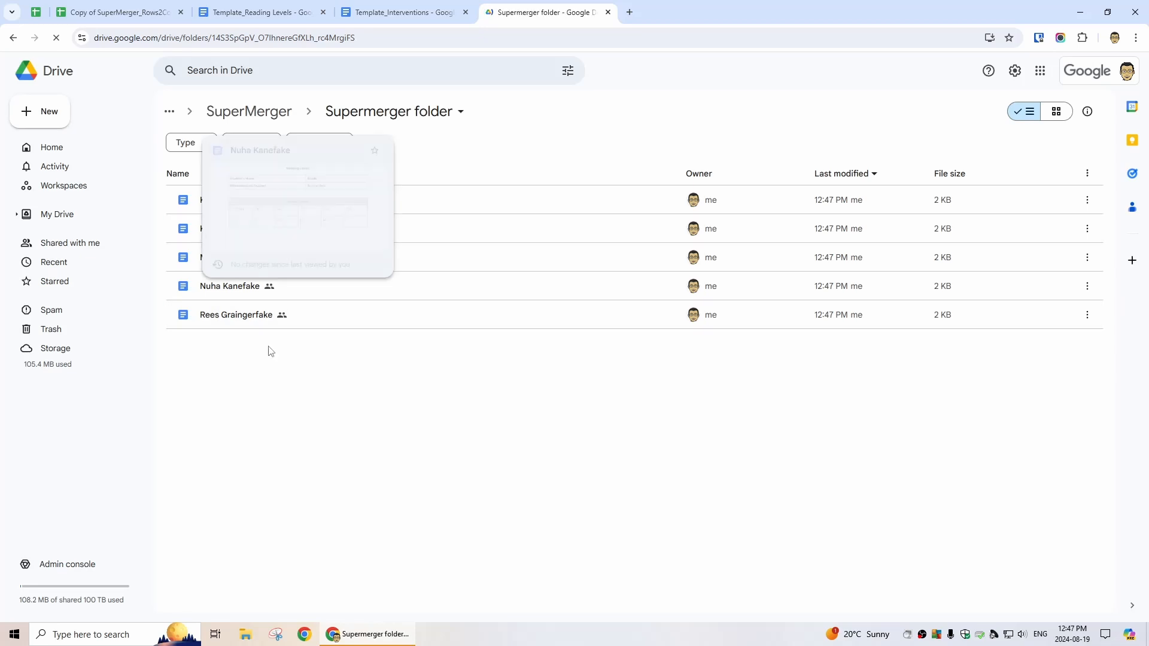
{"action": "double_click", "coordinate": [226, 203]}
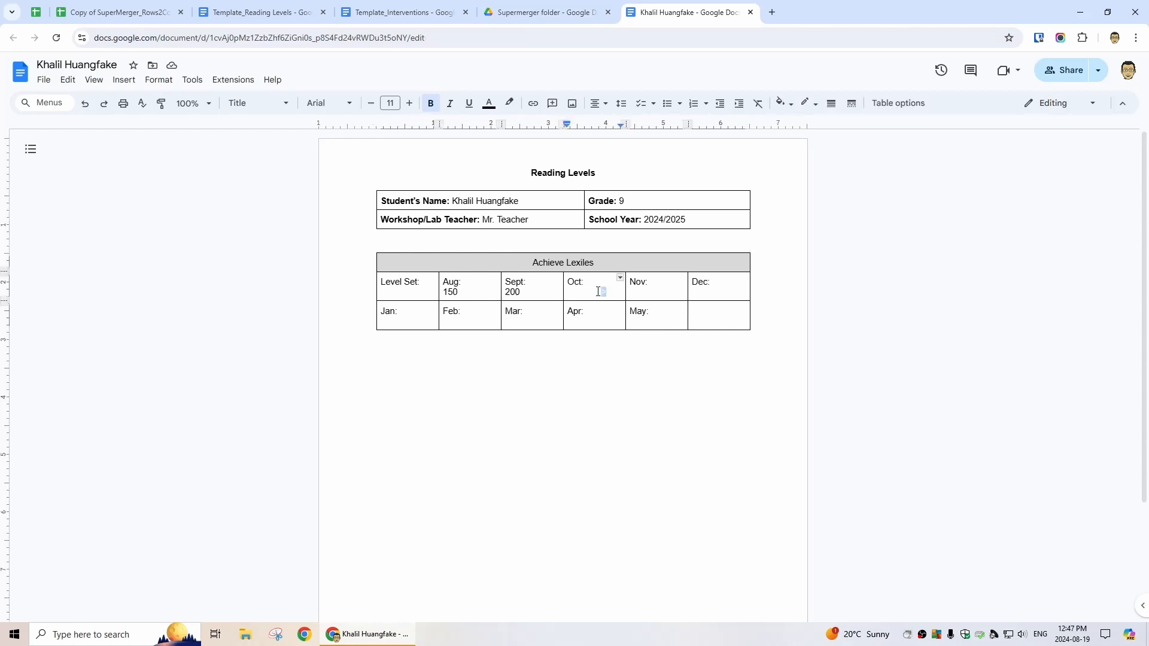
Enter an OCT score of 50 in L2 for the first student and rerun the merge
{"action": "left_click_drag", "start_coordinate": [605, 292], "coordinate": [565, 293]}
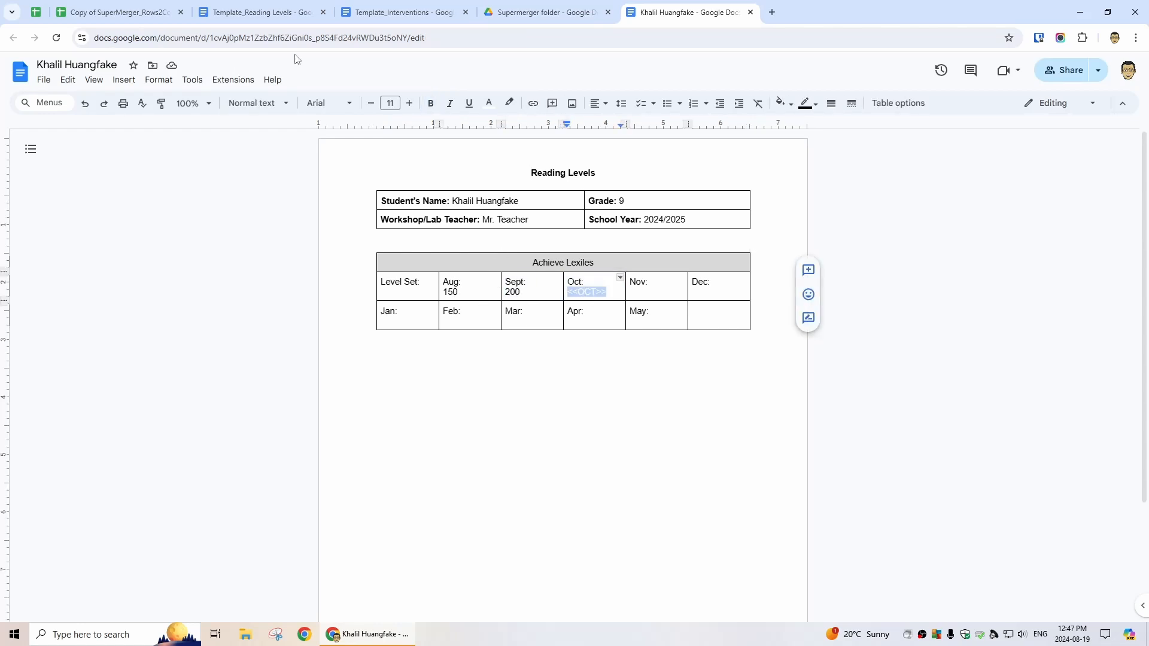
{"action": "left_click", "coordinate": [259, 14]}
{"action": "left_click", "coordinate": [132, 13]}
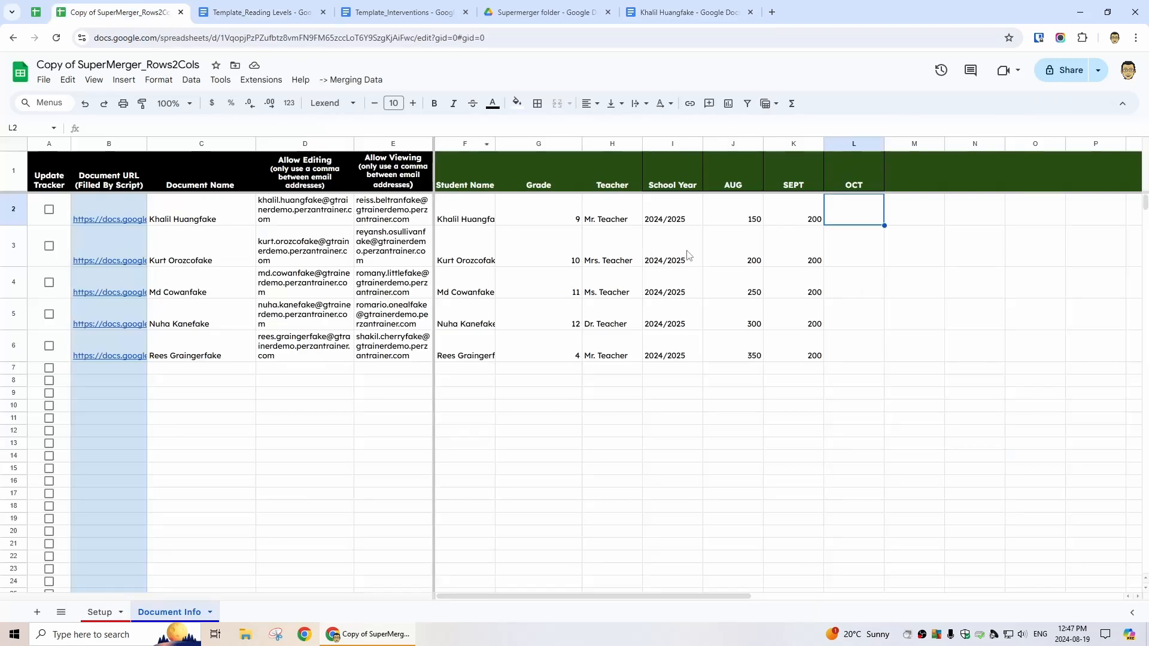
{"action": "type", "text": "50"}
{"action": "key", "text": "Return"}
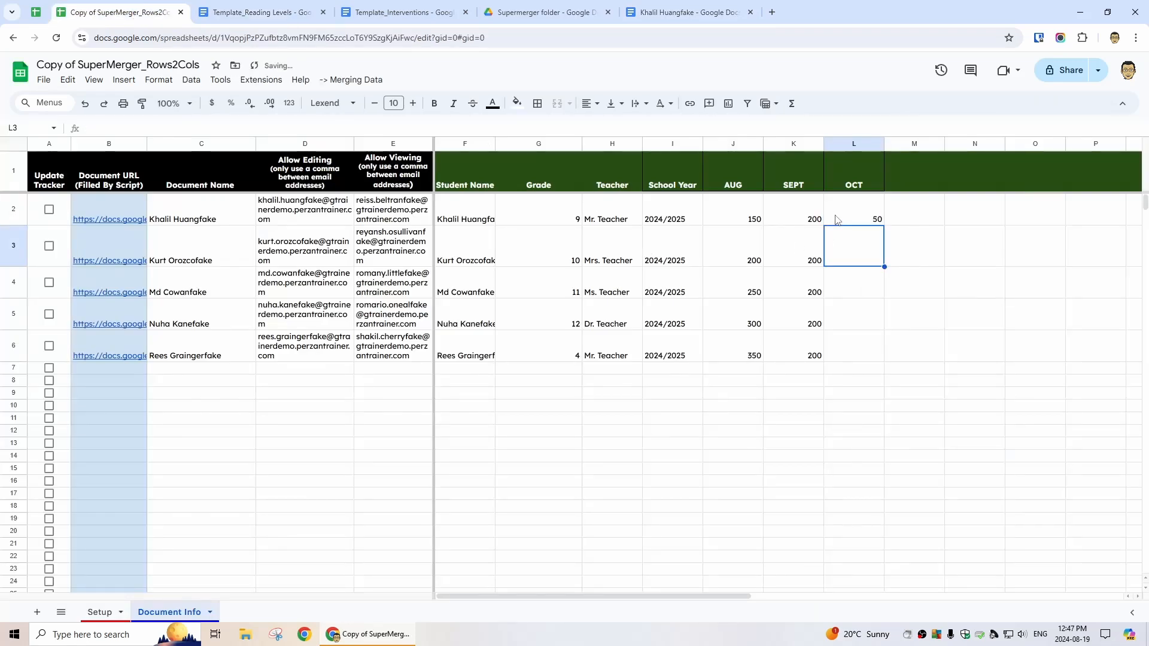
{"action": "left_click", "coordinate": [856, 211]}
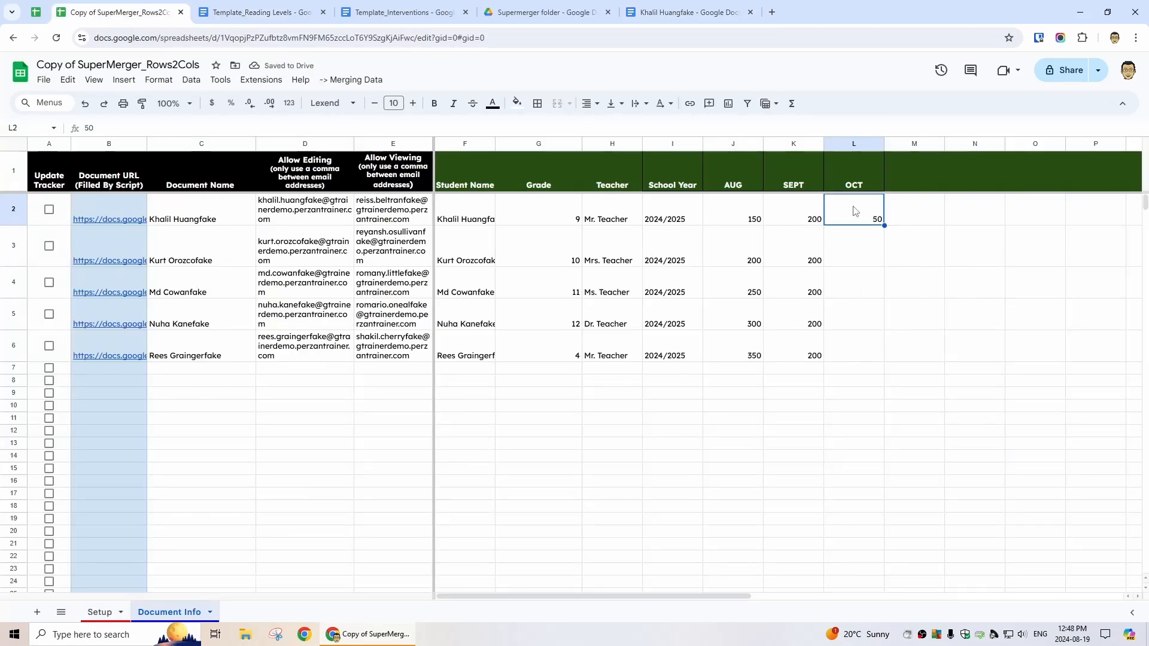
{"action": "left_click", "coordinate": [356, 81]}
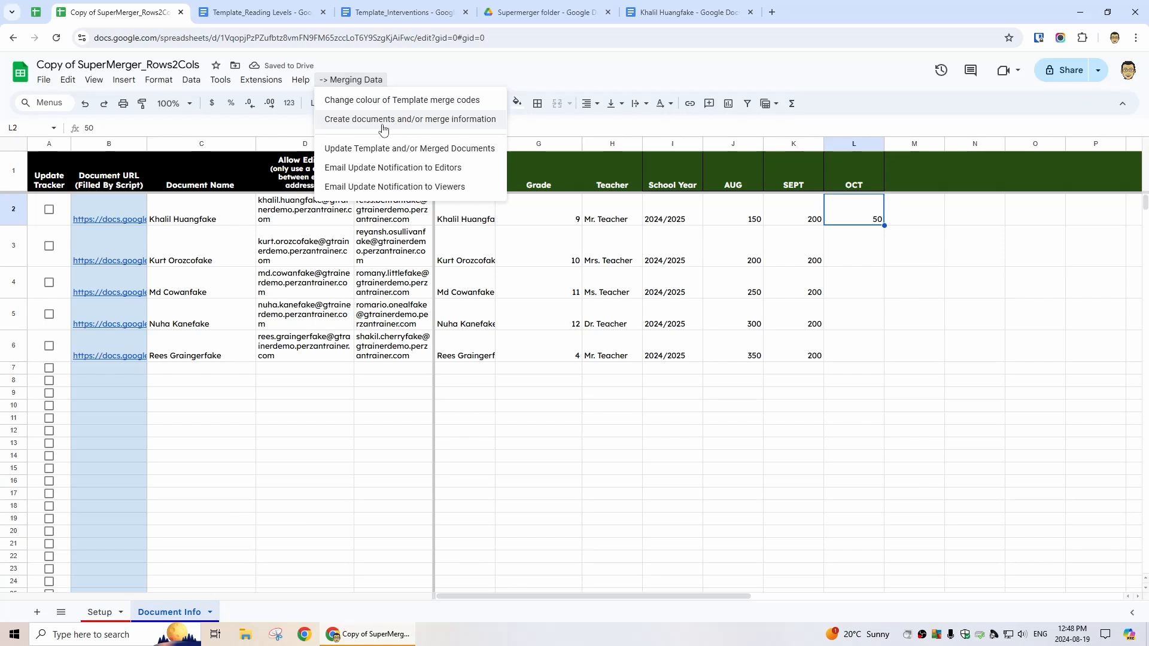
{"action": "left_click", "coordinate": [357, 120]}
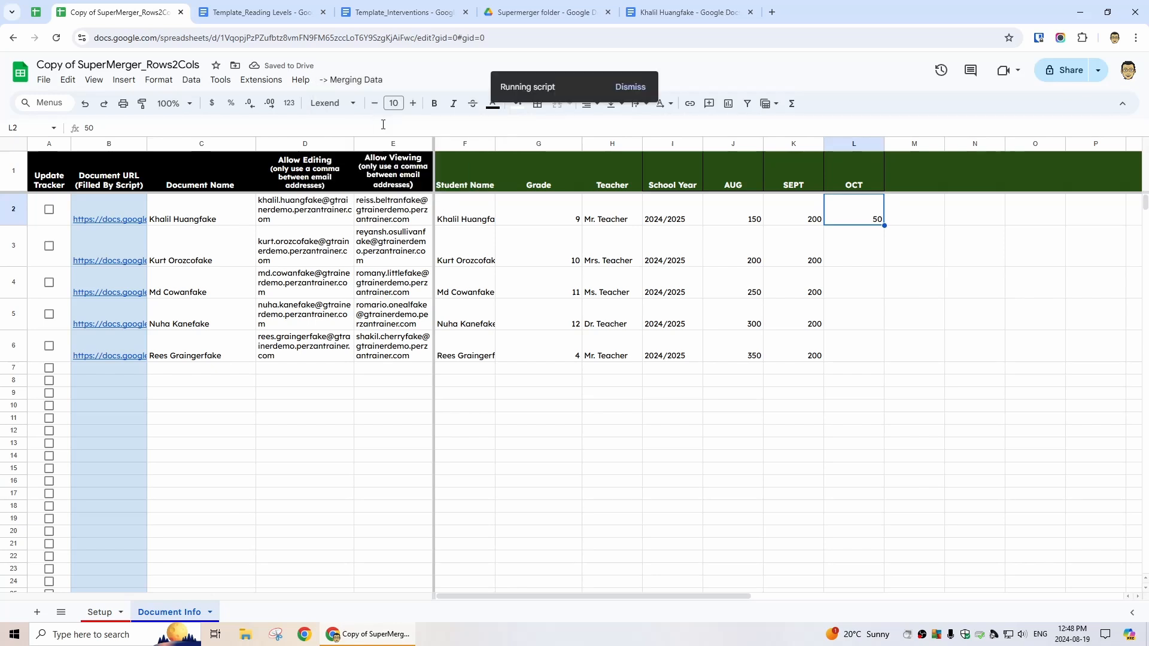
{"action": "left_click", "coordinate": [694, 15]}
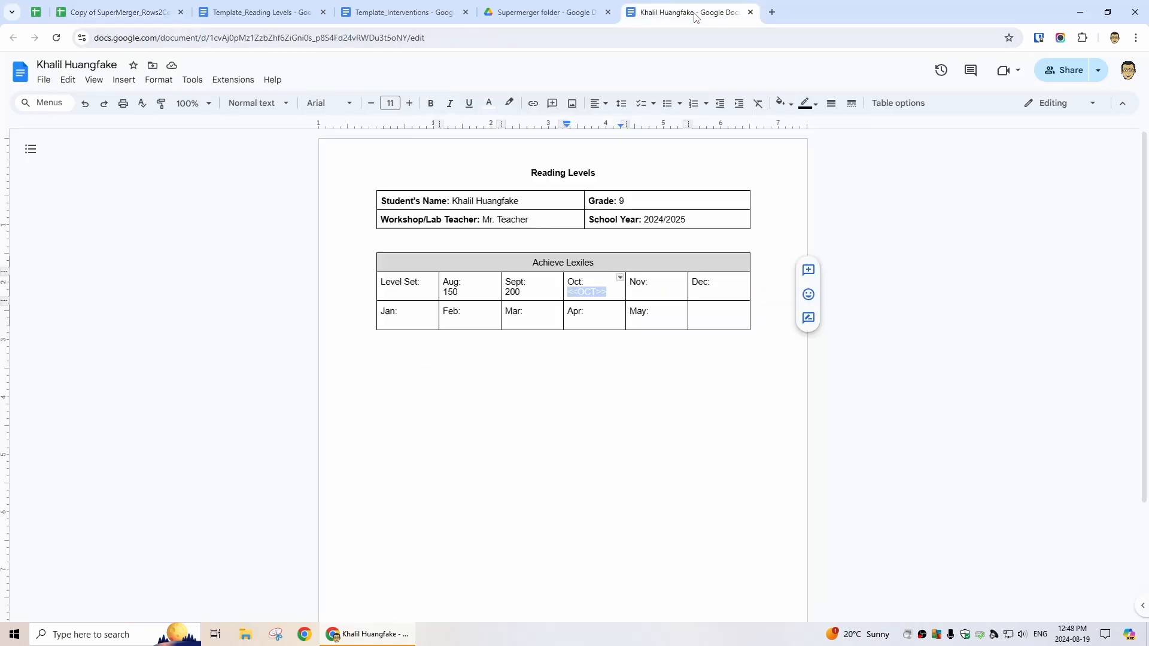
Confirm the student doc shows 50 under Oct with hidden Nov and Dec placeholders, then revisit Setup
{"action": "left_click", "coordinate": [668, 279]}
{"action": "left_click", "coordinate": [602, 279]}
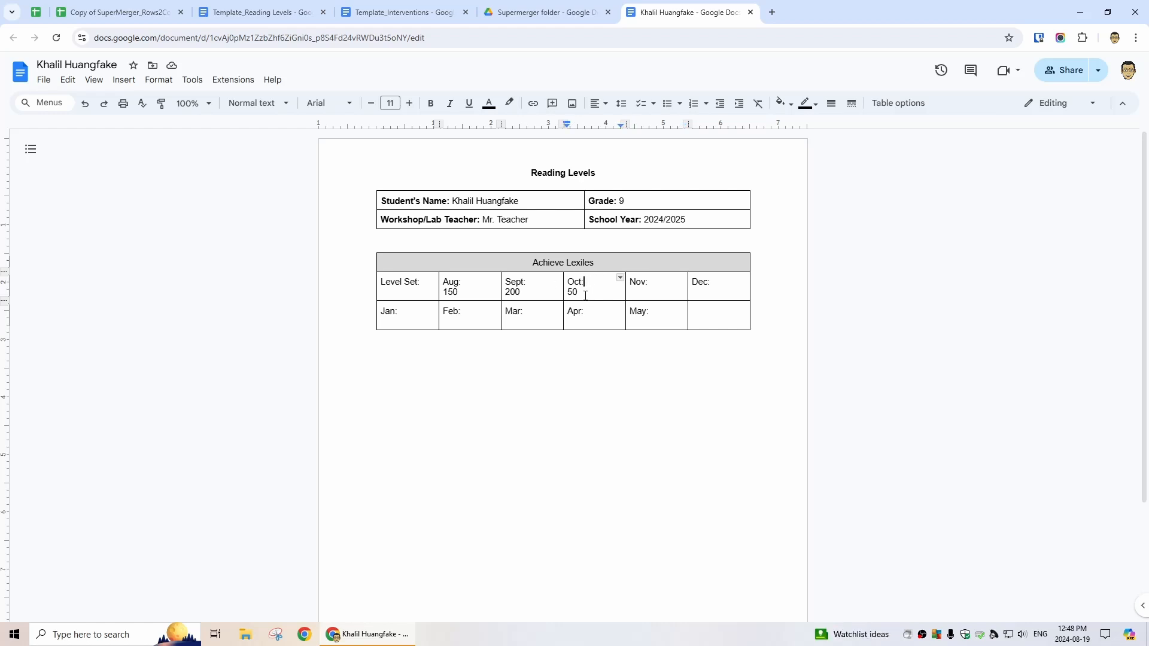
{"action": "left_click_drag", "start_coordinate": [676, 291], "coordinate": [628, 291]}
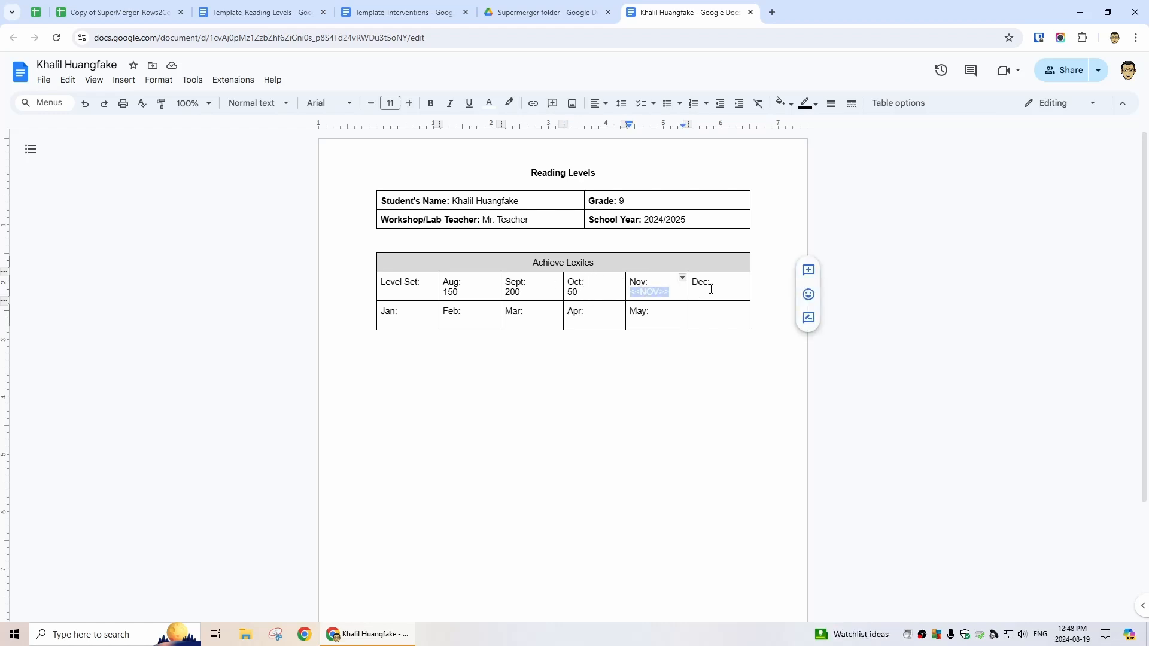
{"action": "left_click_drag", "start_coordinate": [742, 289], "coordinate": [688, 291]}
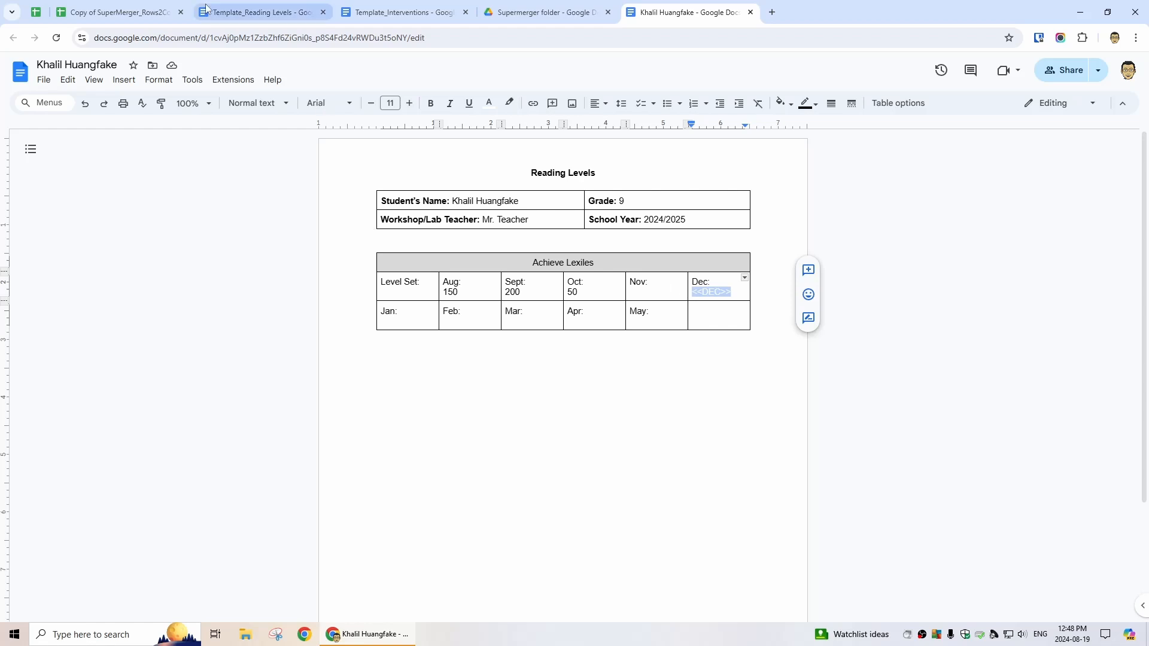
{"action": "left_click", "coordinate": [131, 10]}
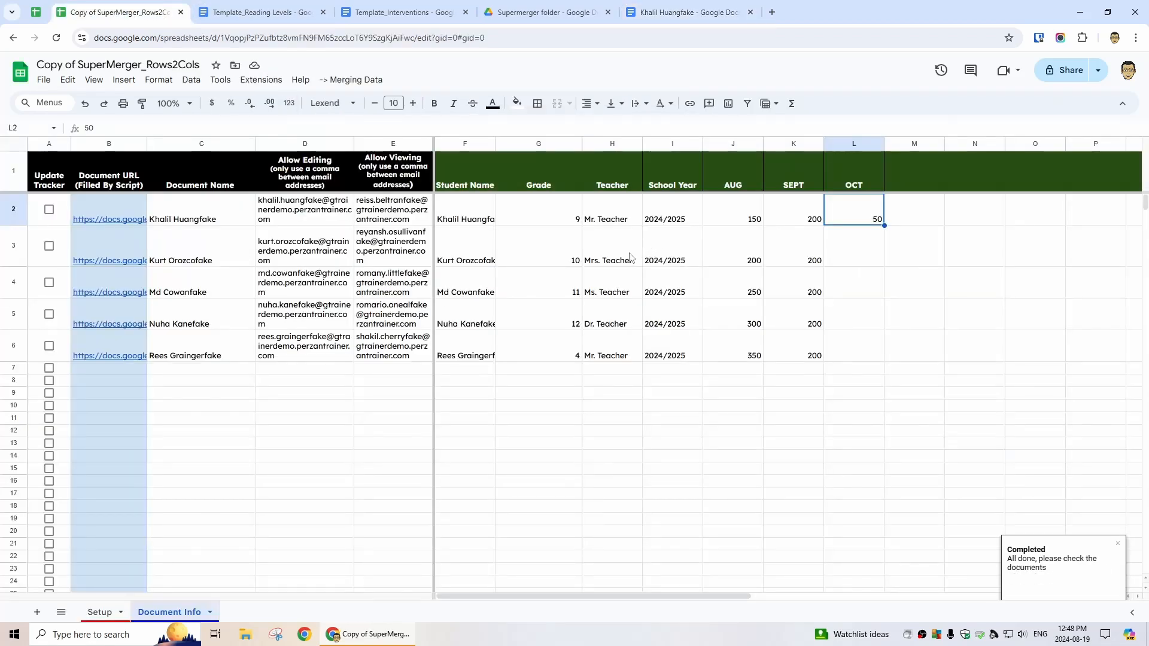
{"action": "left_click", "coordinate": [99, 612]}
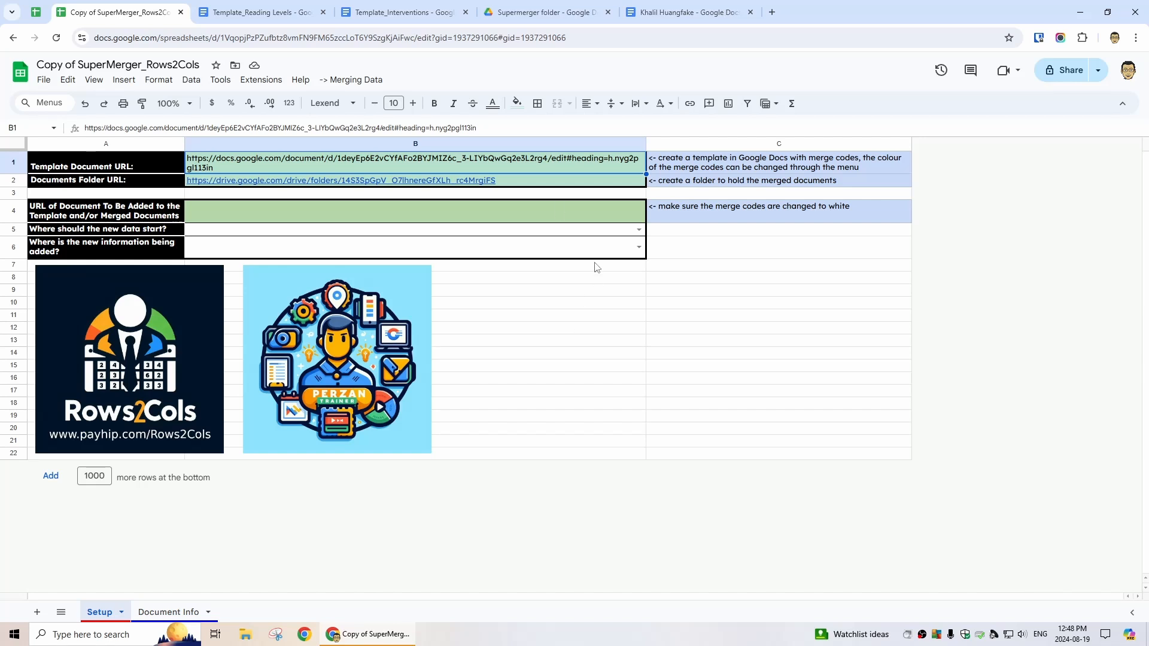
Check the INT_OCT merge code in the Interventions template and copy the template's URL
{"action": "left_click", "coordinate": [427, 12]}
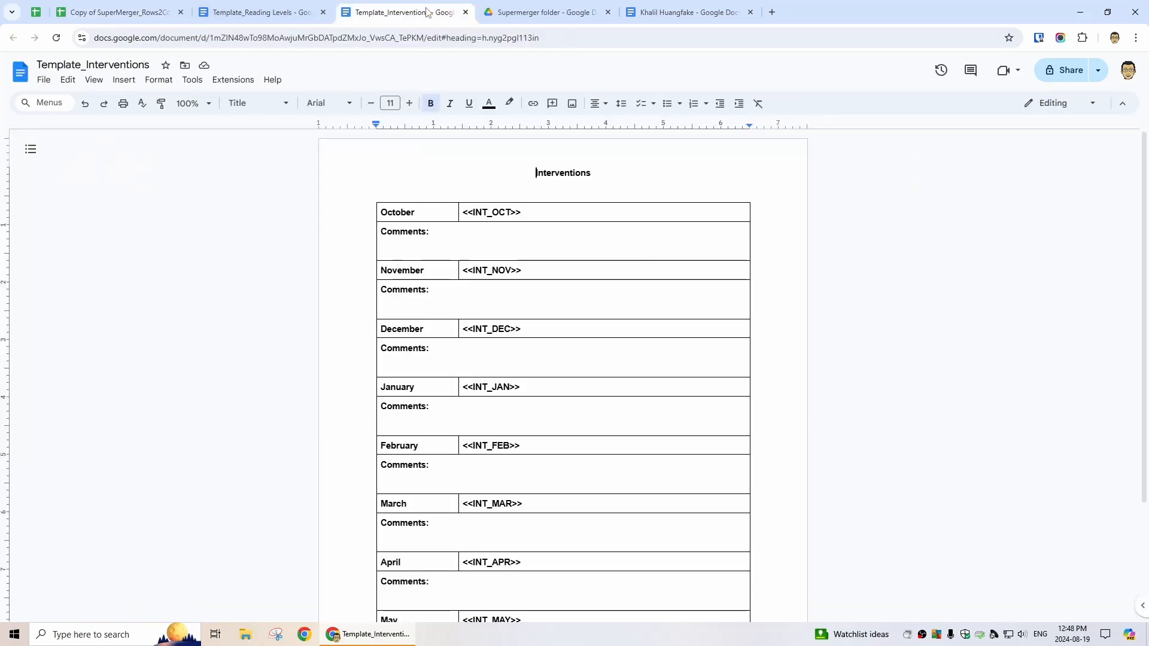
{"action": "scroll", "coordinate": [605, 539], "scroll_direction": "down", "scroll_amount": 3}
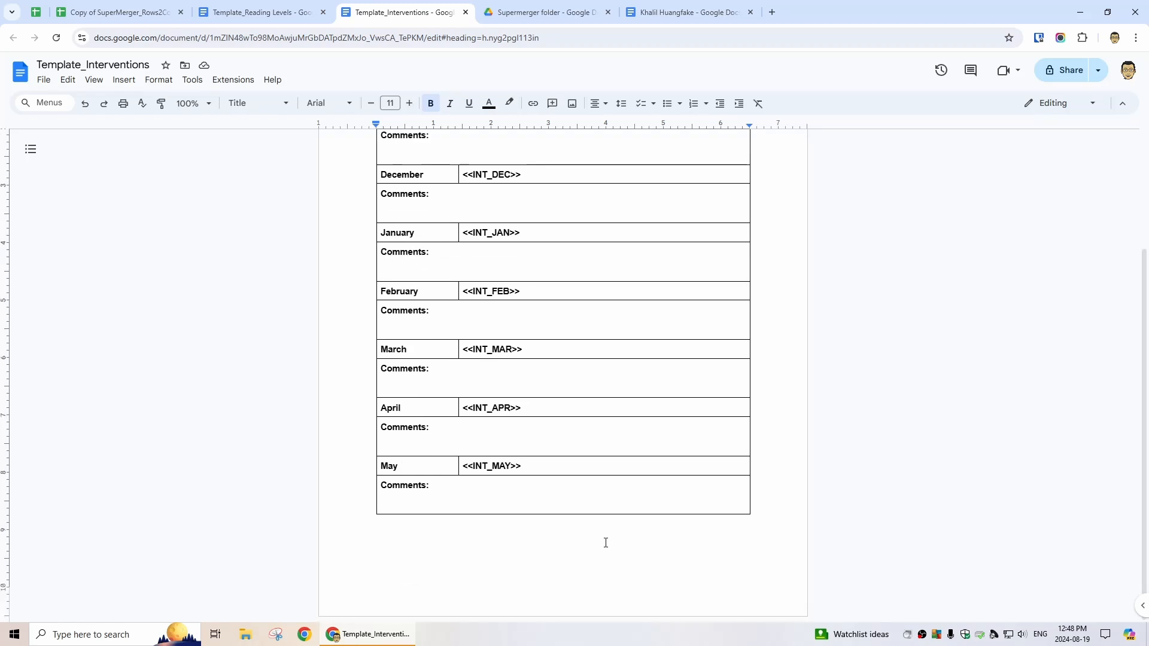
{"action": "scroll", "coordinate": [603, 533], "scroll_direction": "up", "scroll_amount": 3}
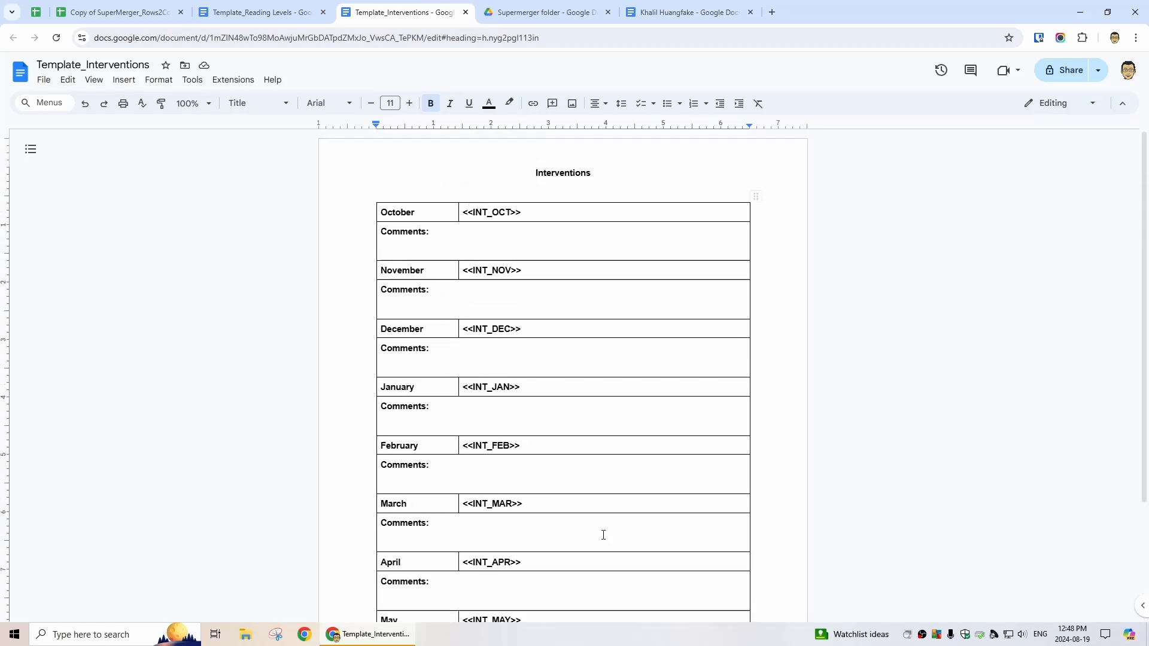
{"action": "double_click", "coordinate": [485, 214]}
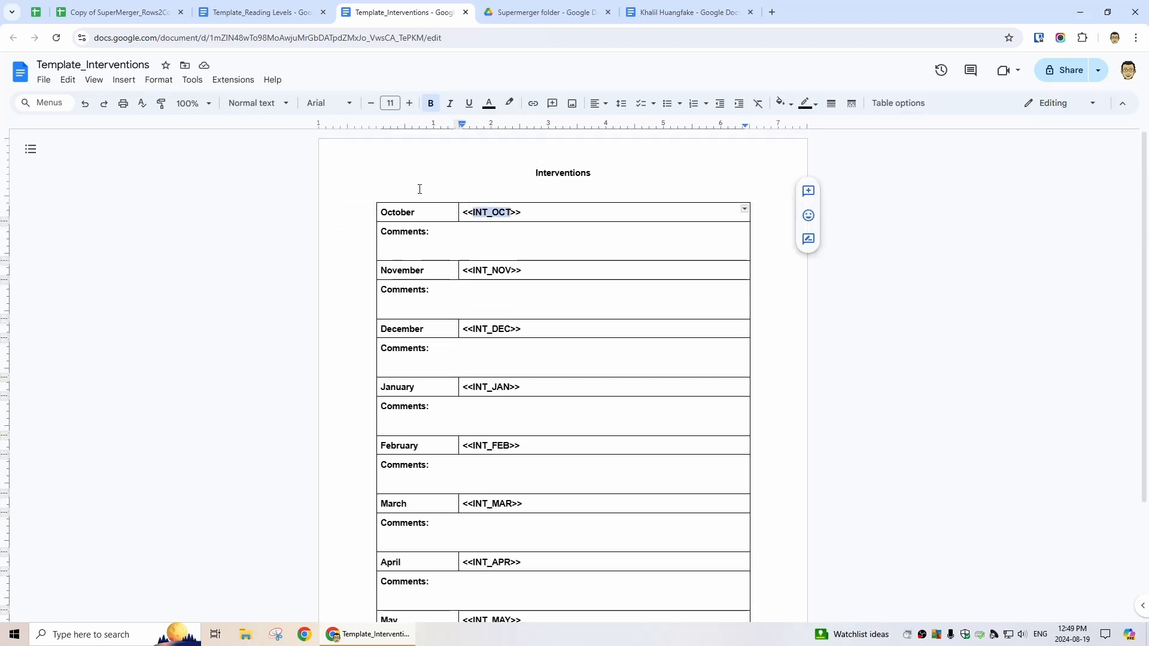
{"action": "left_click", "coordinate": [299, 37]}
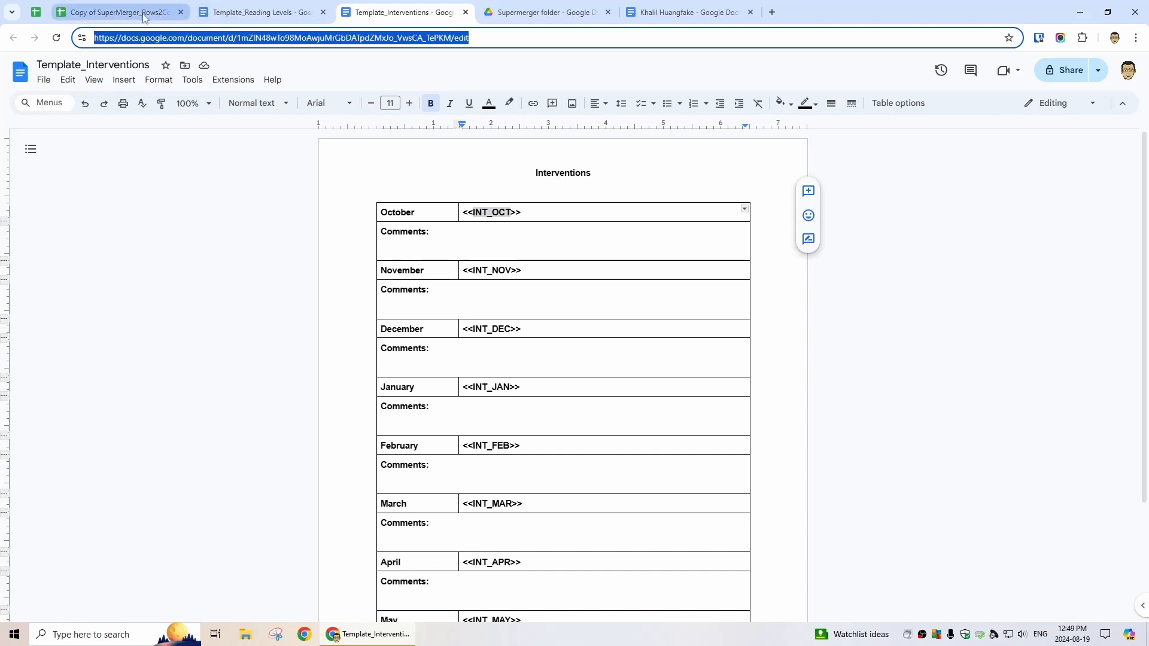
{"action": "left_click", "coordinate": [116, 12]}
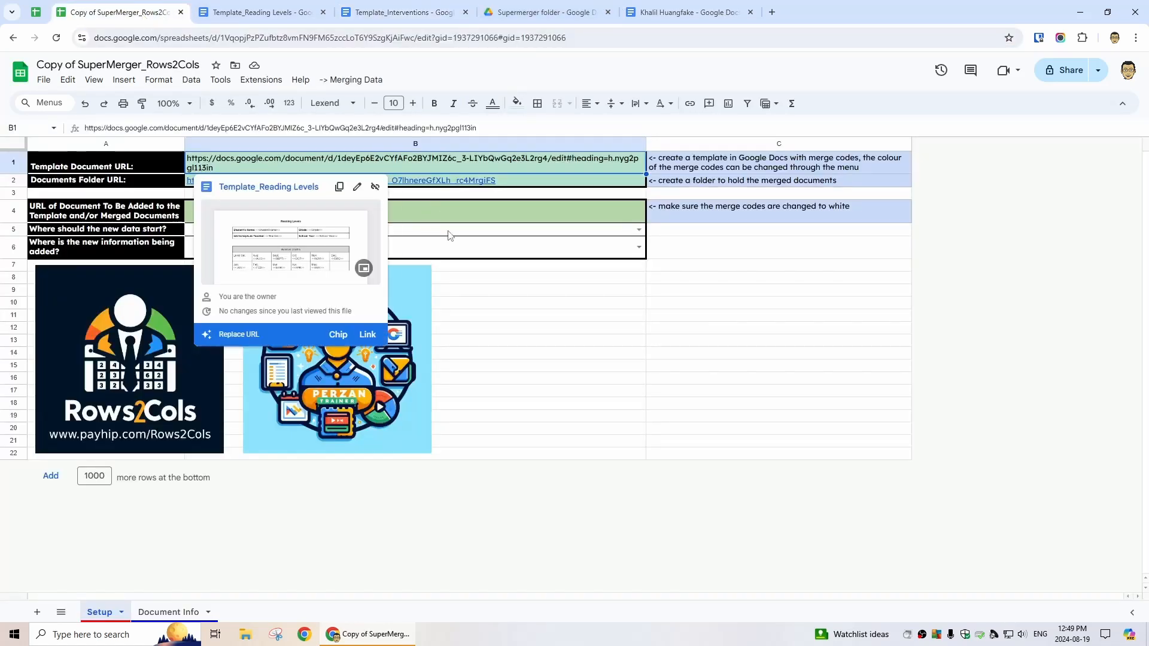
Paste the Interventions template URL into B4 and set new data to start 'On a new page'
{"action": "left_click", "coordinate": [464, 216]}
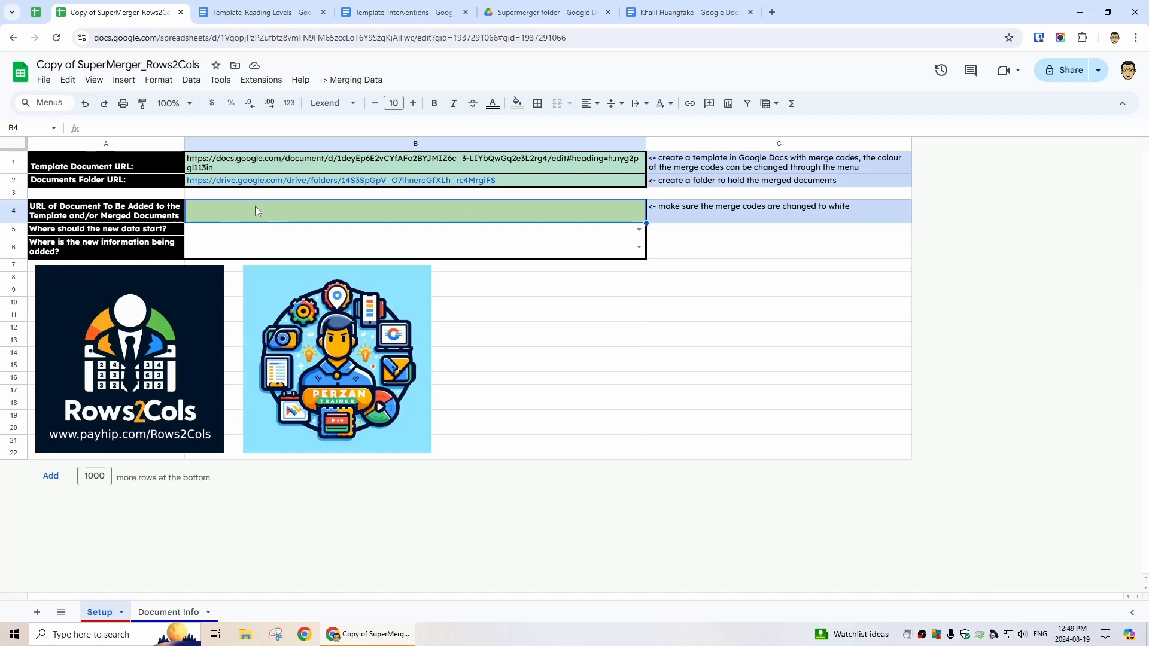
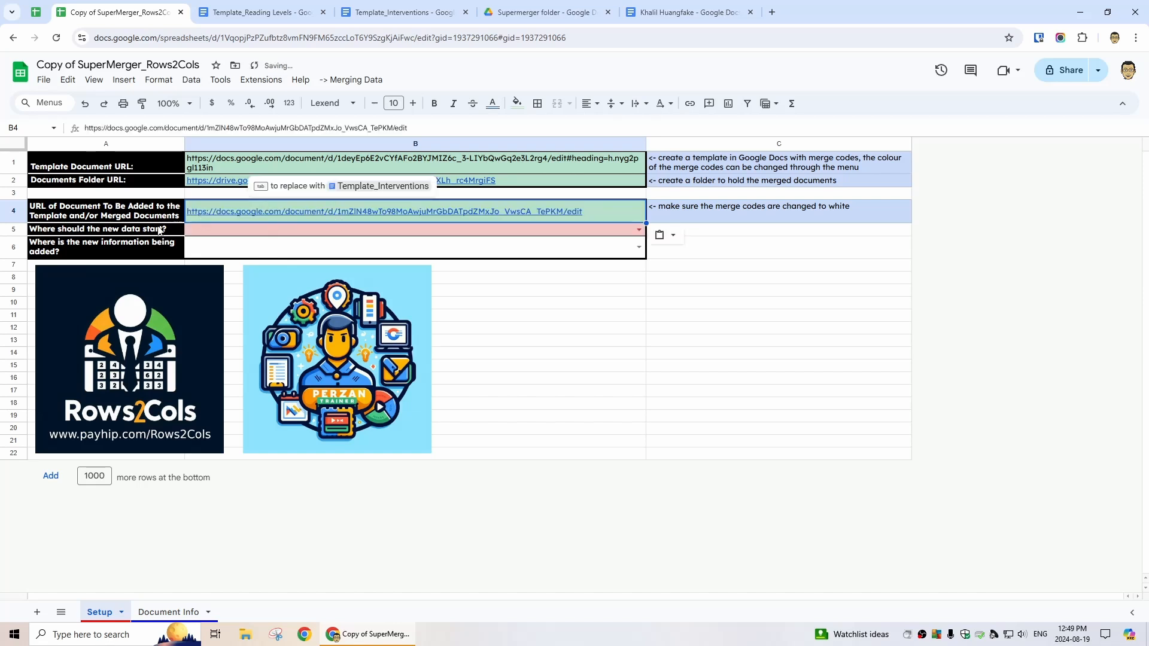
{"action": "left_click", "coordinate": [639, 230]}
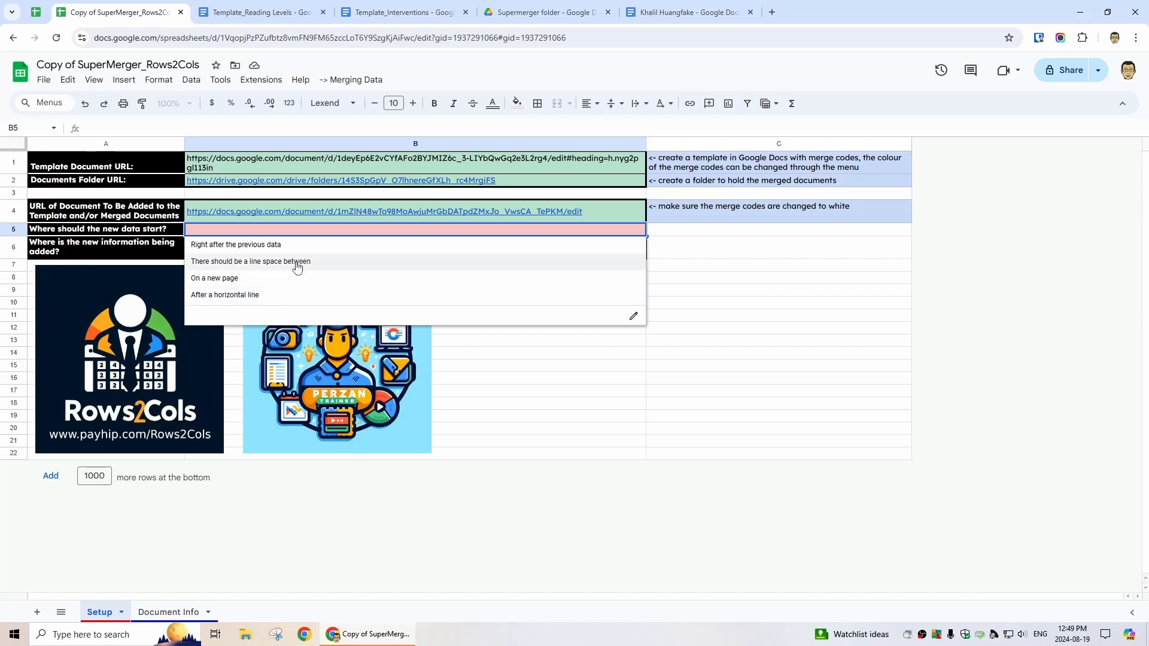
{"action": "left_click", "coordinate": [257, 279]}
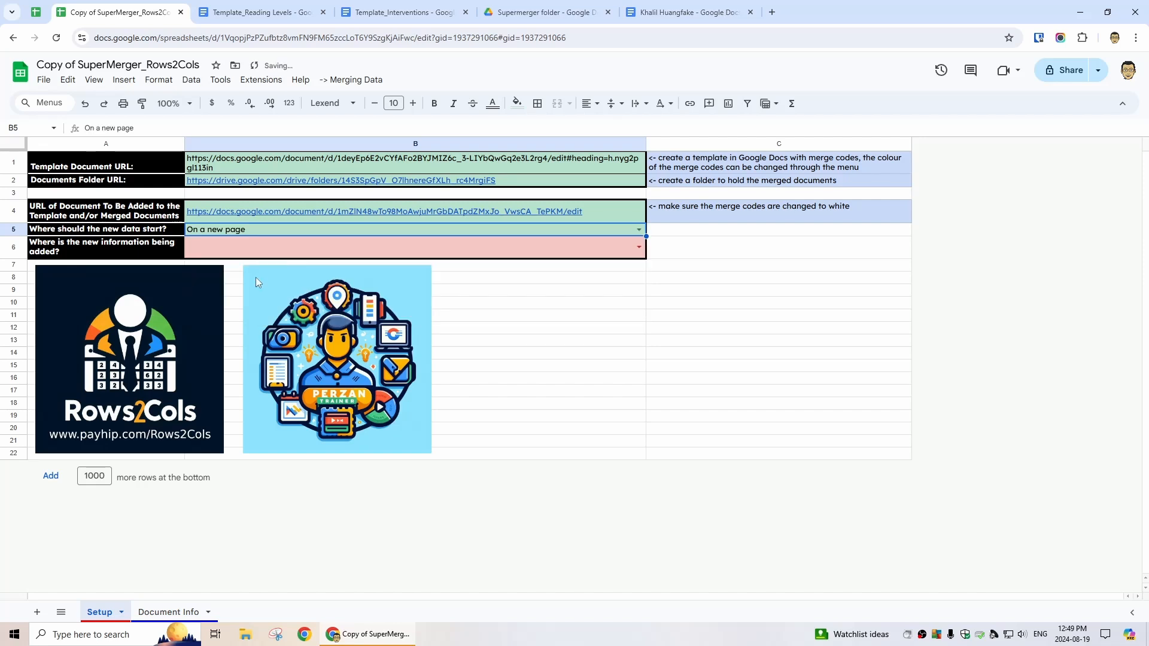
Set information to be added to 'Both the Template and Documents'
{"action": "left_click", "coordinate": [263, 252]}
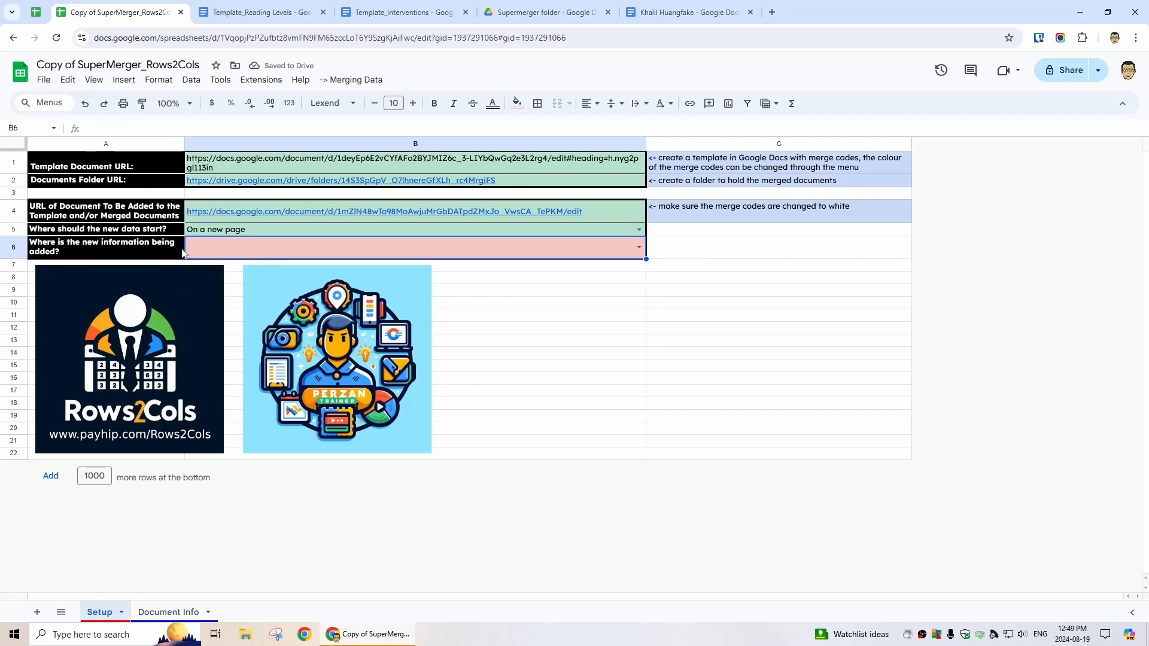
{"action": "left_click", "coordinate": [639, 247]}
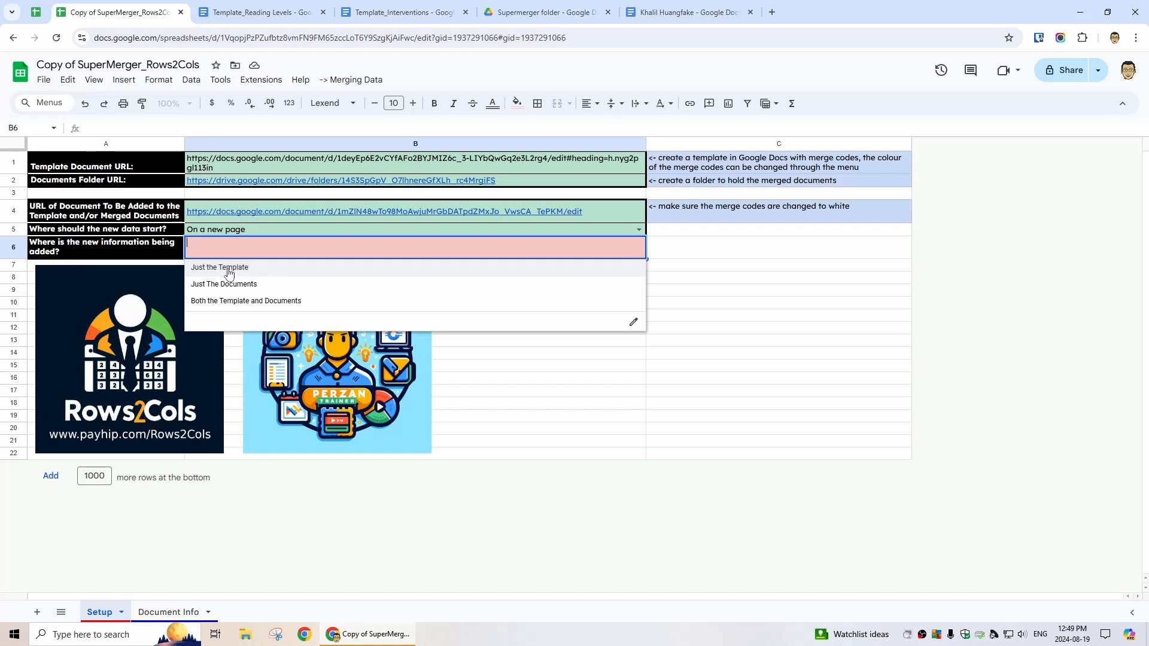
{"action": "left_click", "coordinate": [281, 301]}
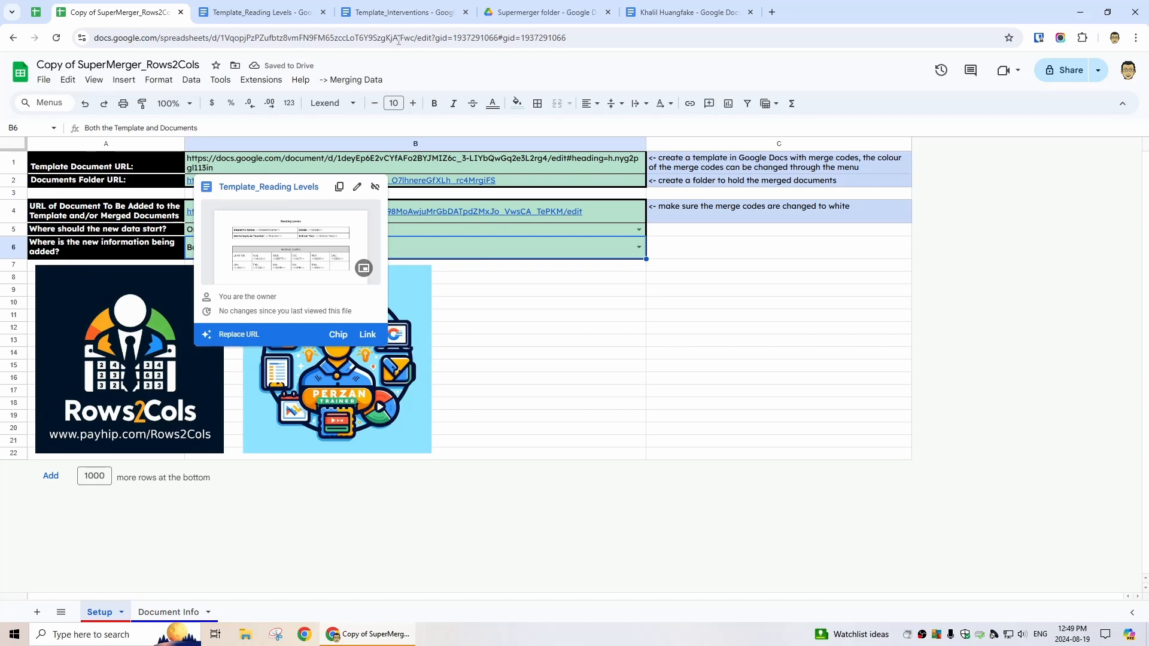
{"action": "left_click", "coordinate": [414, 13]}
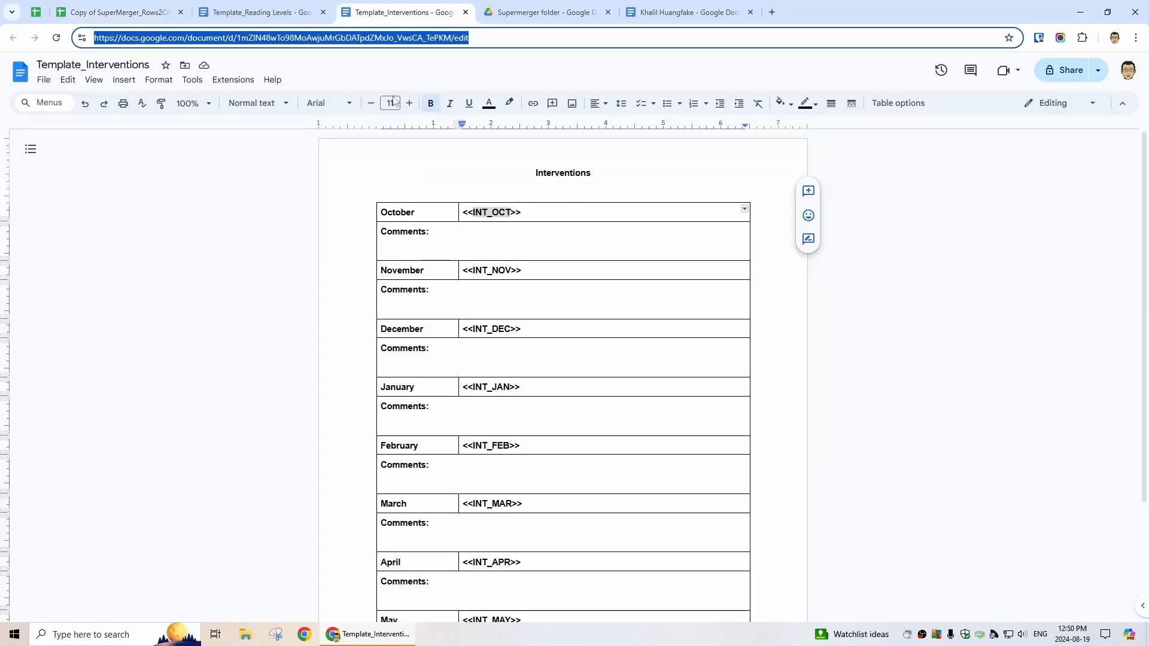
Run Change colour of Template merge codes and choose White
{"action": "left_click", "coordinate": [256, 7]}
{"action": "left_click", "coordinate": [115, 12]}
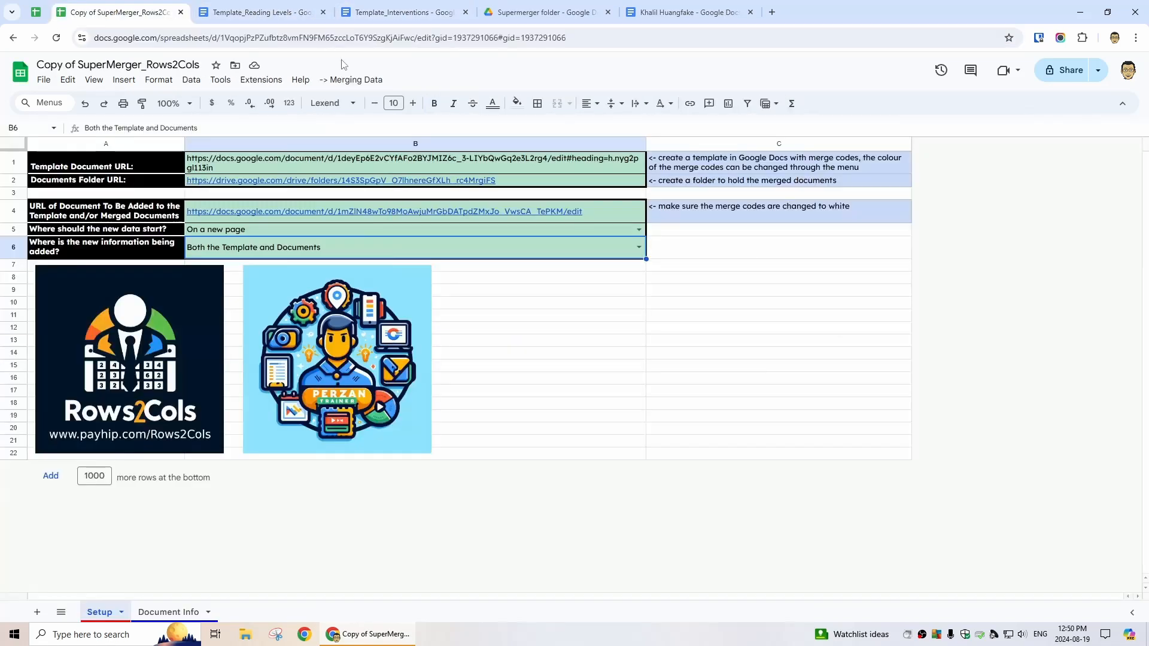
{"action": "left_click", "coordinate": [358, 79]}
{"action": "left_click", "coordinate": [392, 100]}
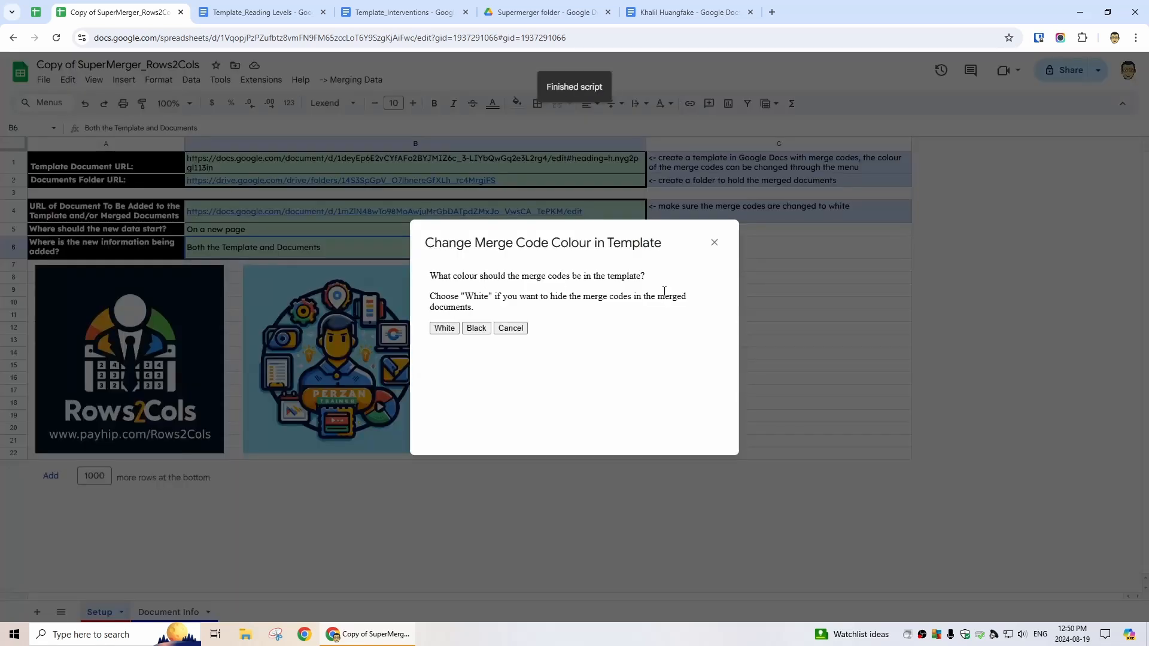
{"action": "left_click", "coordinate": [445, 328]}
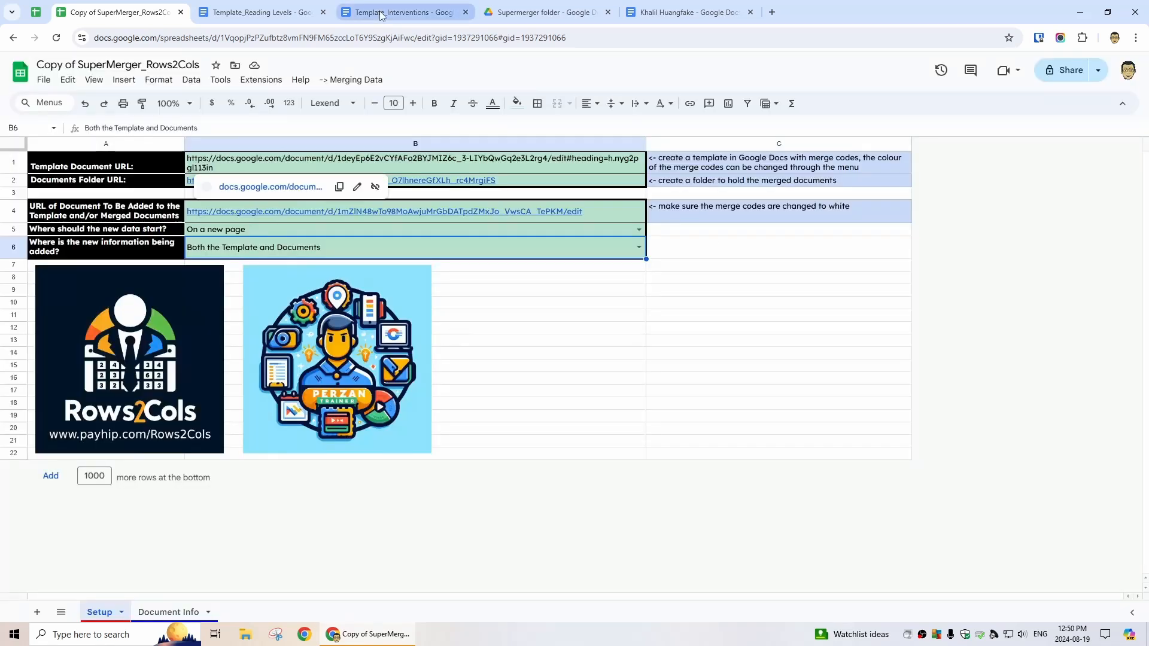
Verify the Interventions template's merge codes, including December, are now hidden in white
{"action": "left_click", "coordinate": [404, 11]}
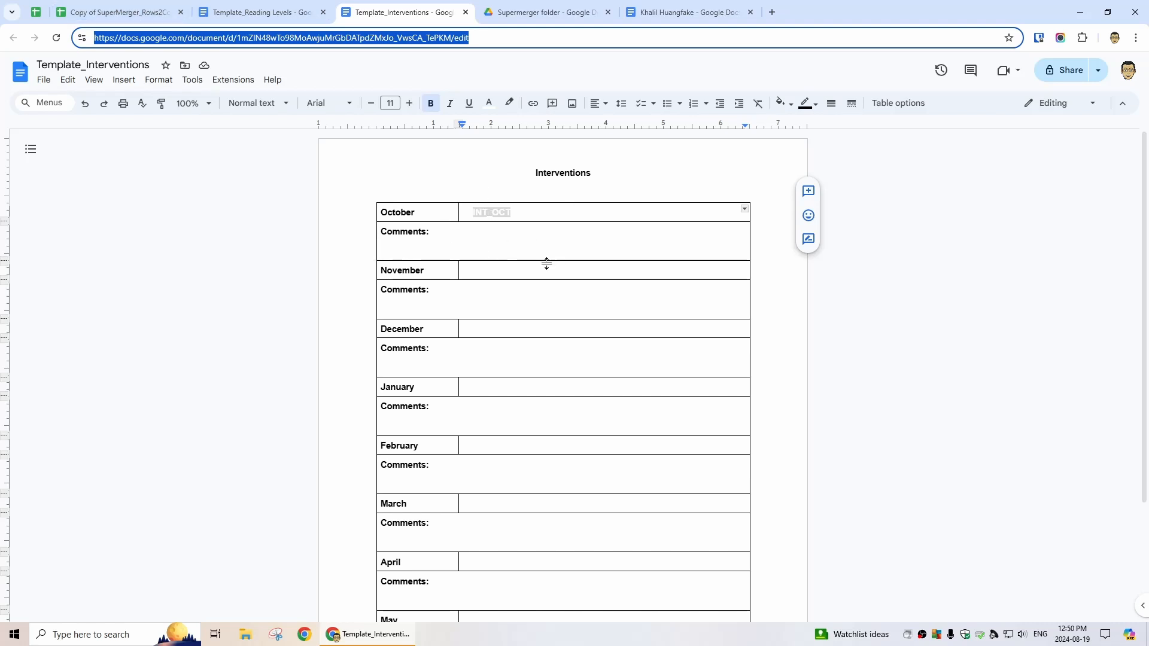
{"action": "double_click", "coordinate": [497, 276]}
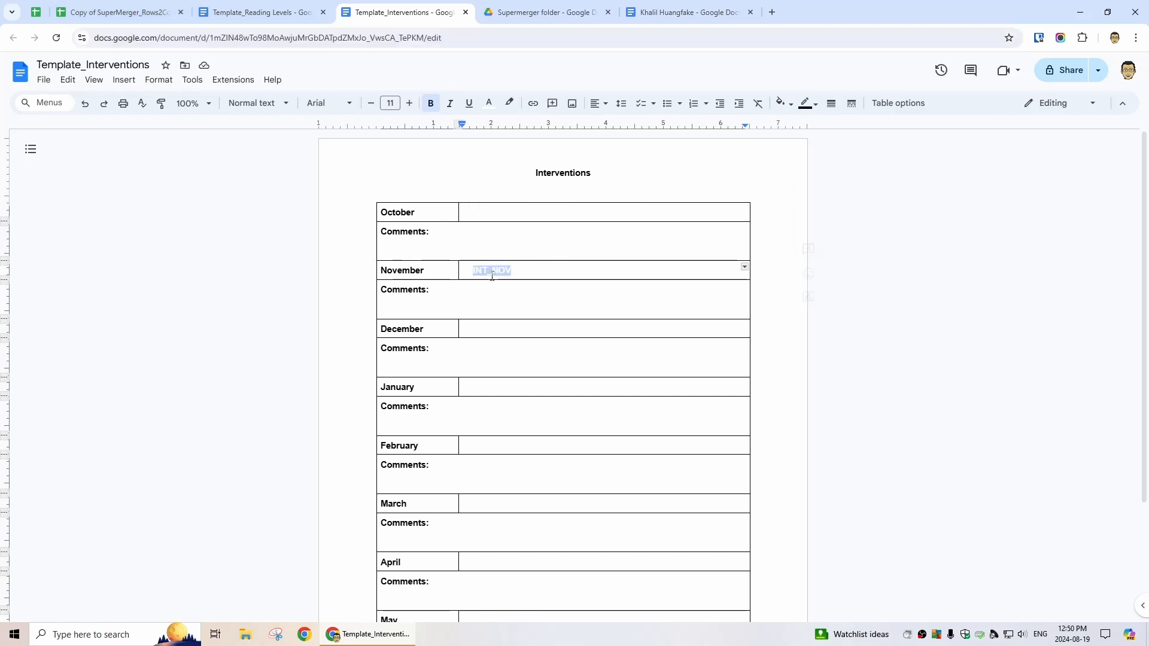
{"action": "double_click", "coordinate": [498, 329]}
{"action": "left_click", "coordinate": [265, 12]}
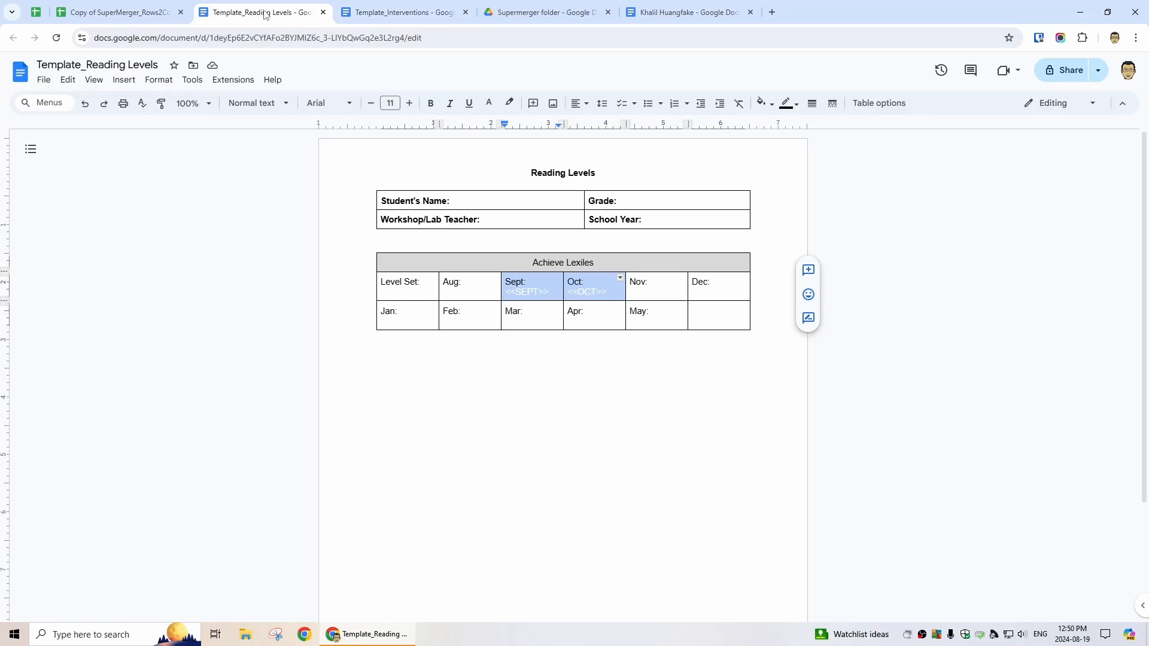
{"action": "left_click", "coordinate": [137, 14]}
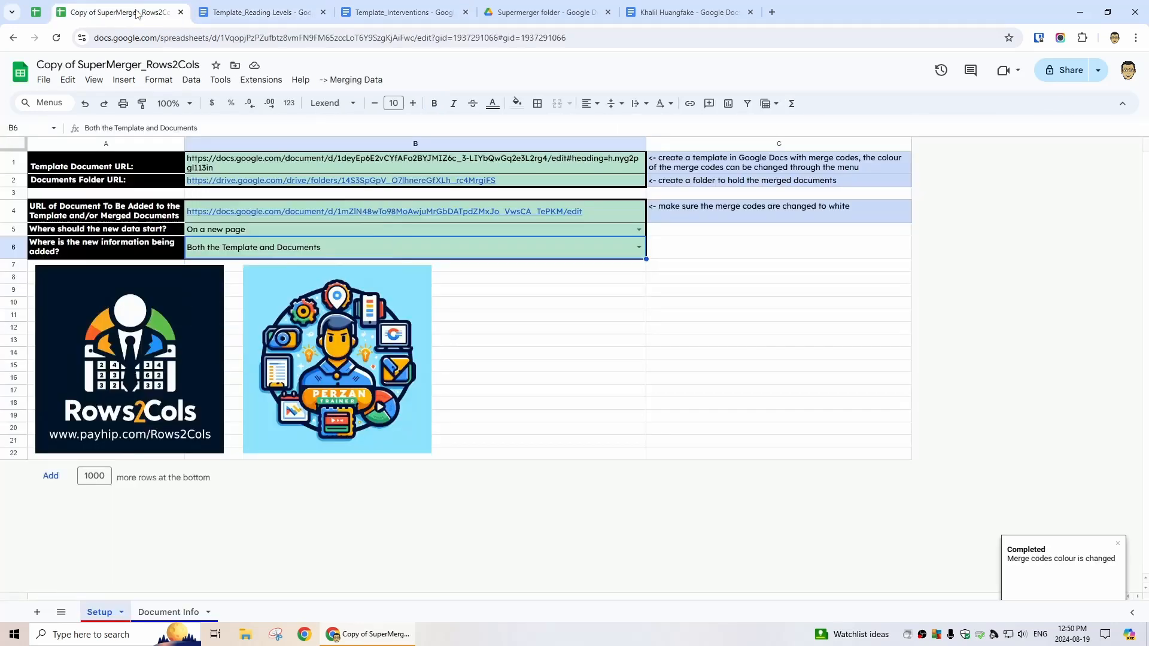
Add an INT_OCT column in M with Audiobook for all students, then run Update Template and/or Merged Documents
{"action": "left_click", "coordinate": [180, 613]}
{"action": "left_click", "coordinate": [915, 177]}
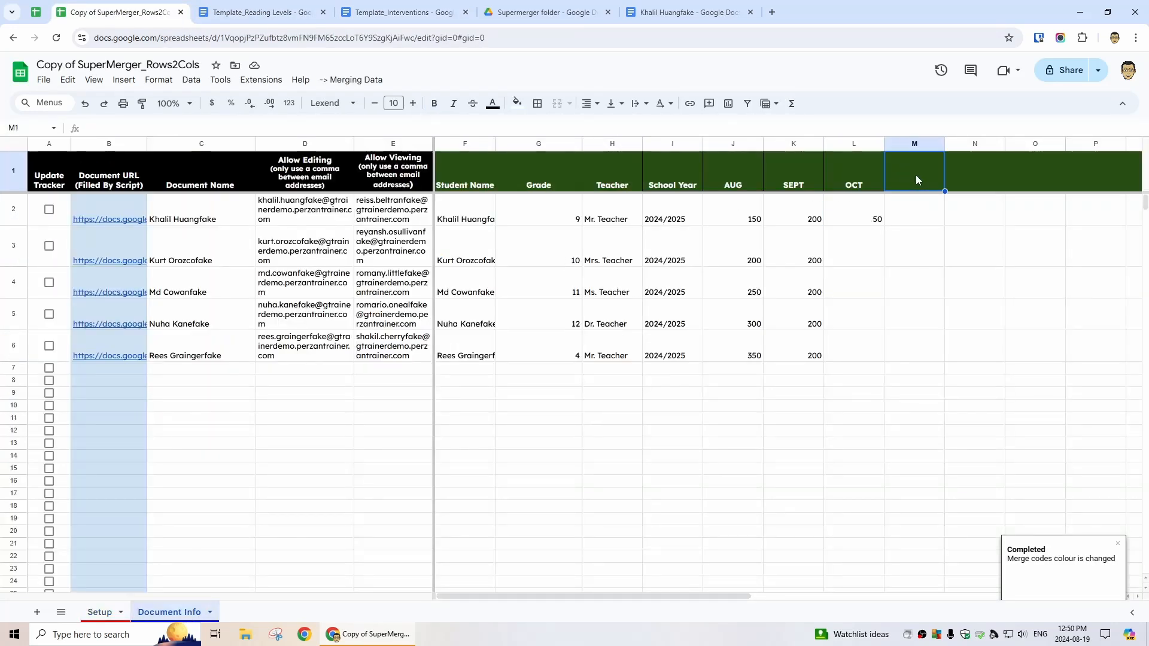
{"action": "type", "text": "INT_OCT"}
{"action": "key", "text": "Return"}
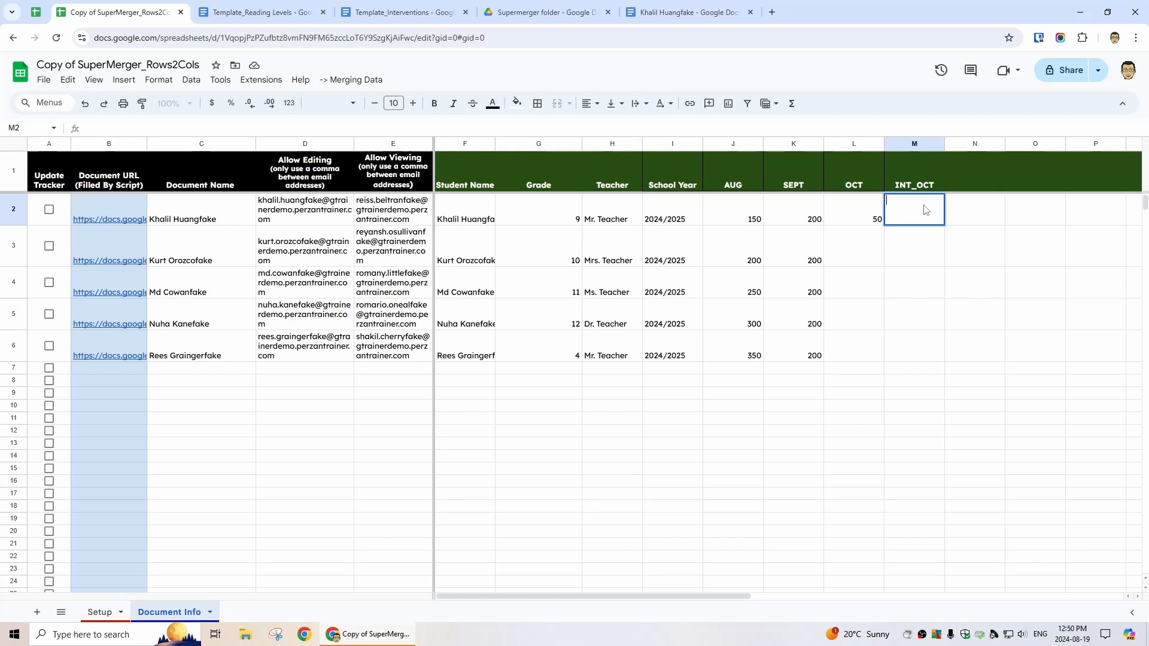
{"action": "type", "text": "Auido"}
{"action": "type", "text": "book"}
{"action": "key", "text": "Tab"}
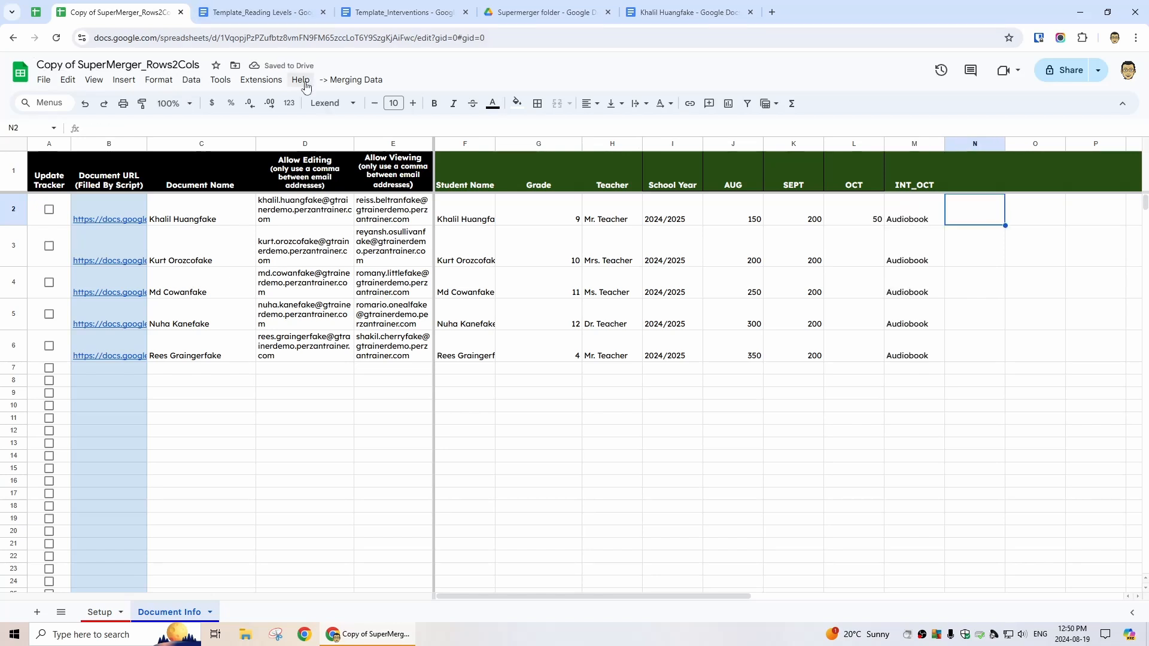
{"action": "left_click", "coordinate": [355, 80]}
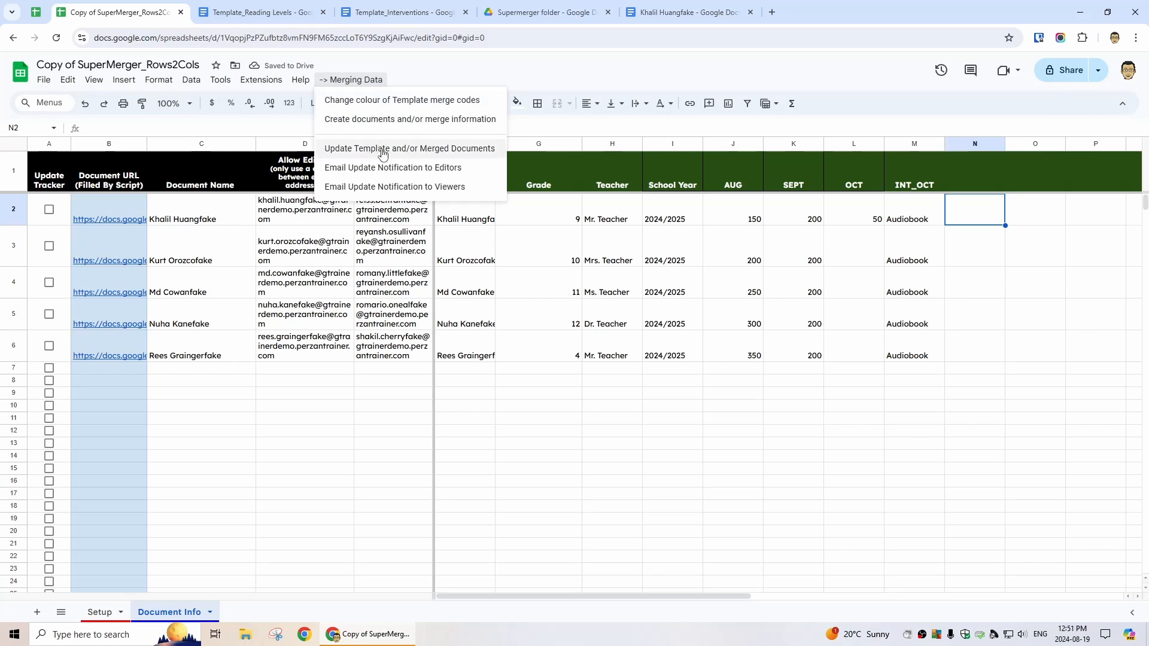
{"action": "left_click", "coordinate": [415, 157]}
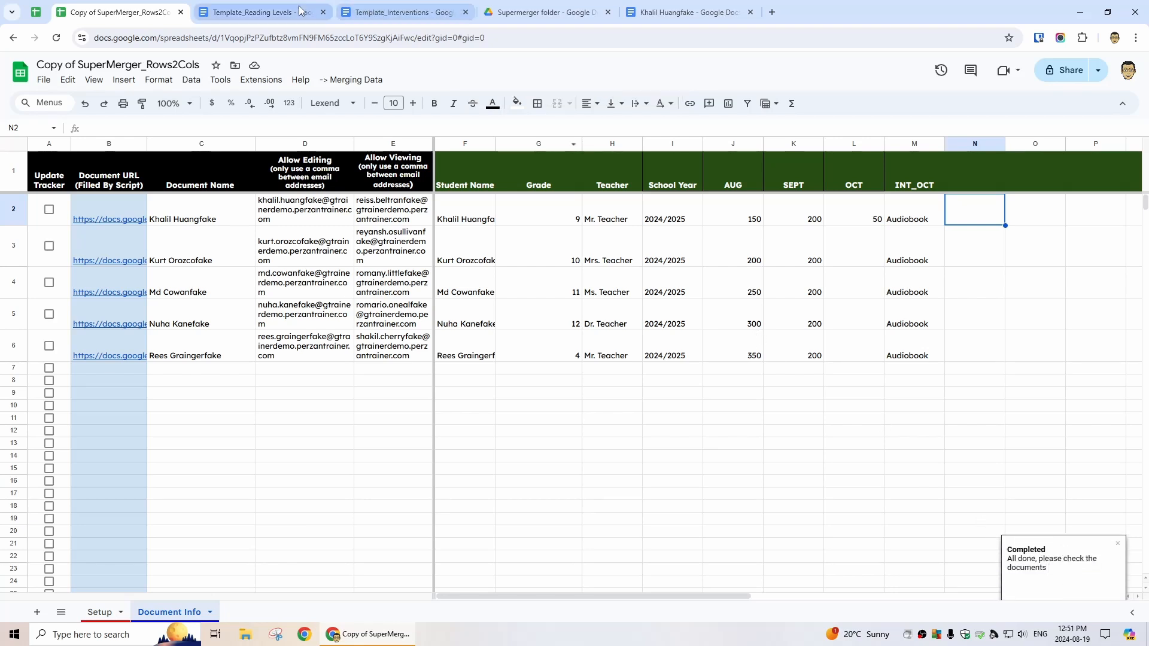
Use the outline in the student's merged doc to find the new Interventions page after Reading Levels
{"action": "left_click", "coordinate": [676, 12]}
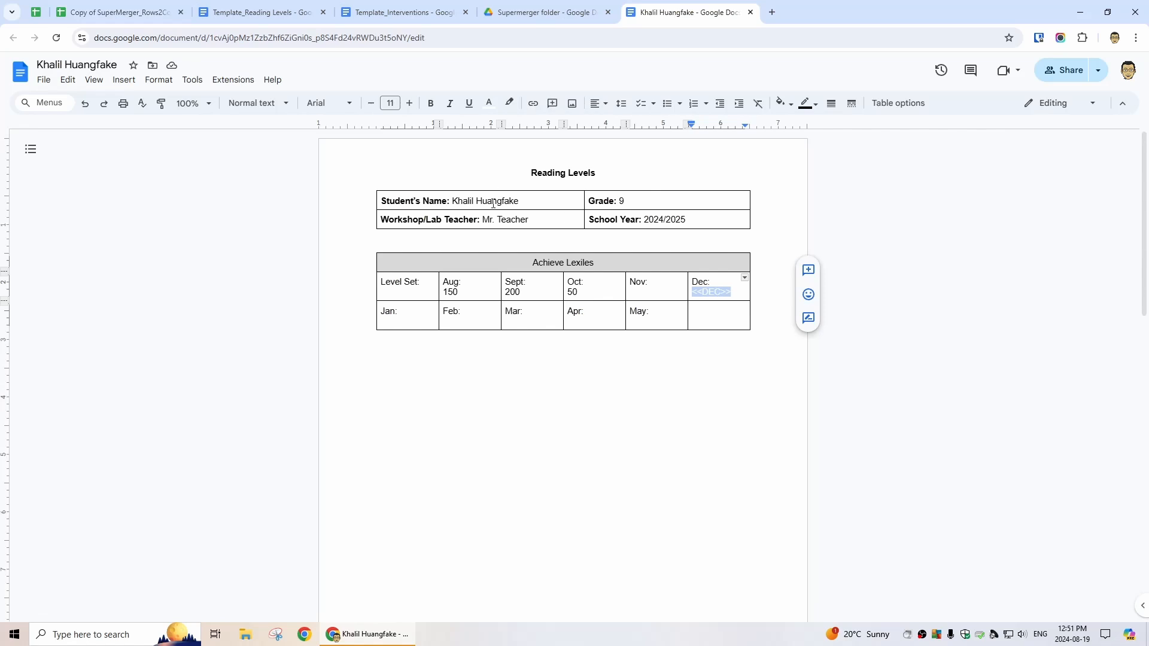
{"action": "left_click", "coordinate": [31, 149]}
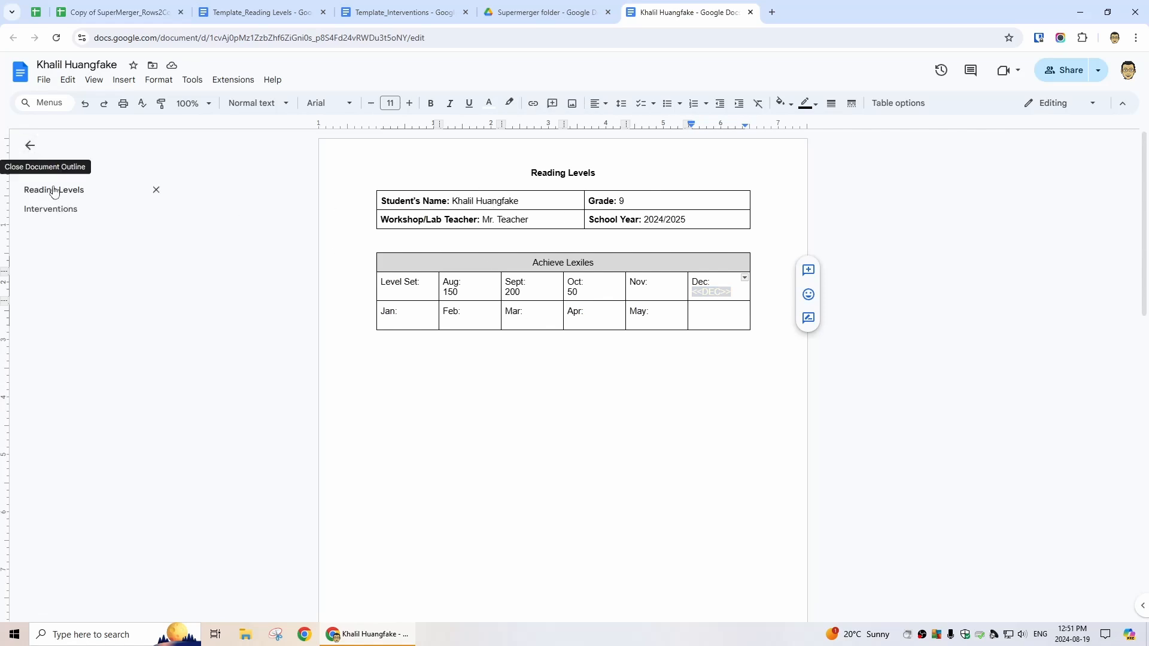
{"action": "left_click", "coordinate": [531, 178]}
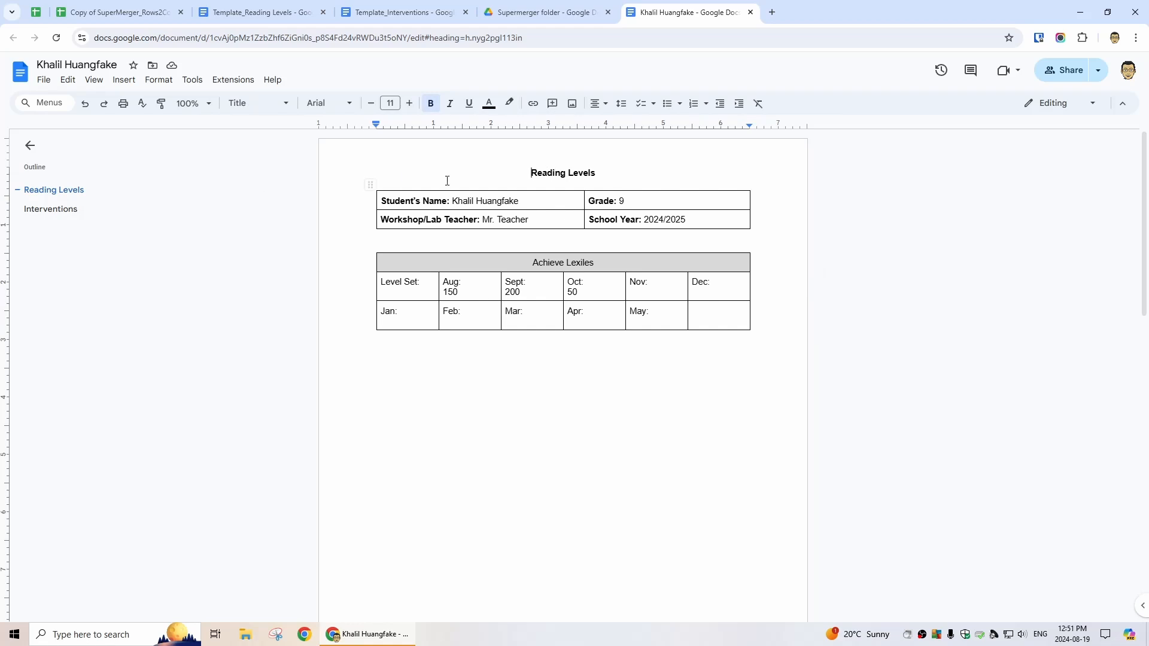
{"action": "left_click", "coordinate": [51, 209]}
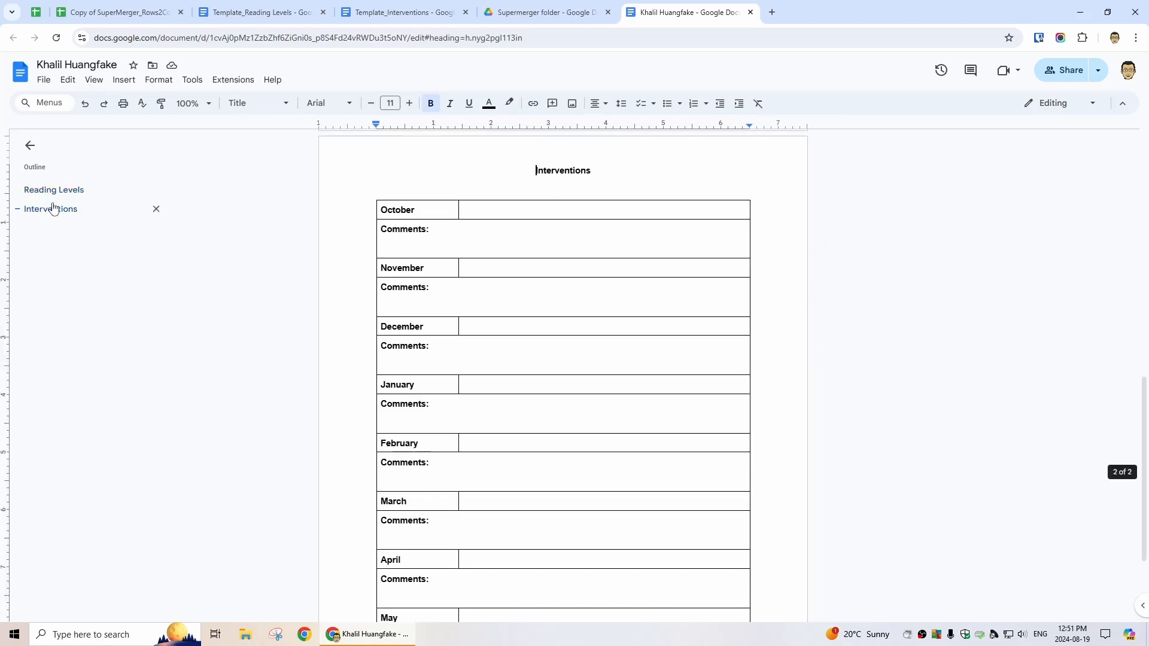
{"action": "key", "text": "ctrl+2"}
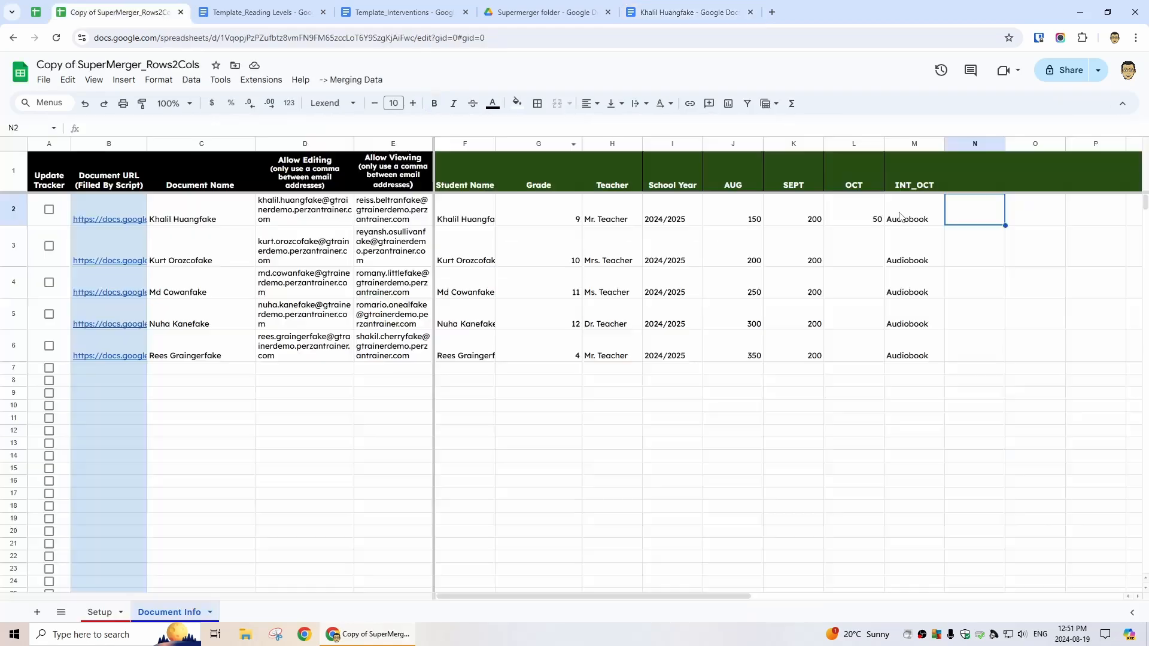
Rerun Create documents and/or merge information and confirm October now shows Audiobook in the student's doc
{"action": "left_click", "coordinate": [352, 81]}
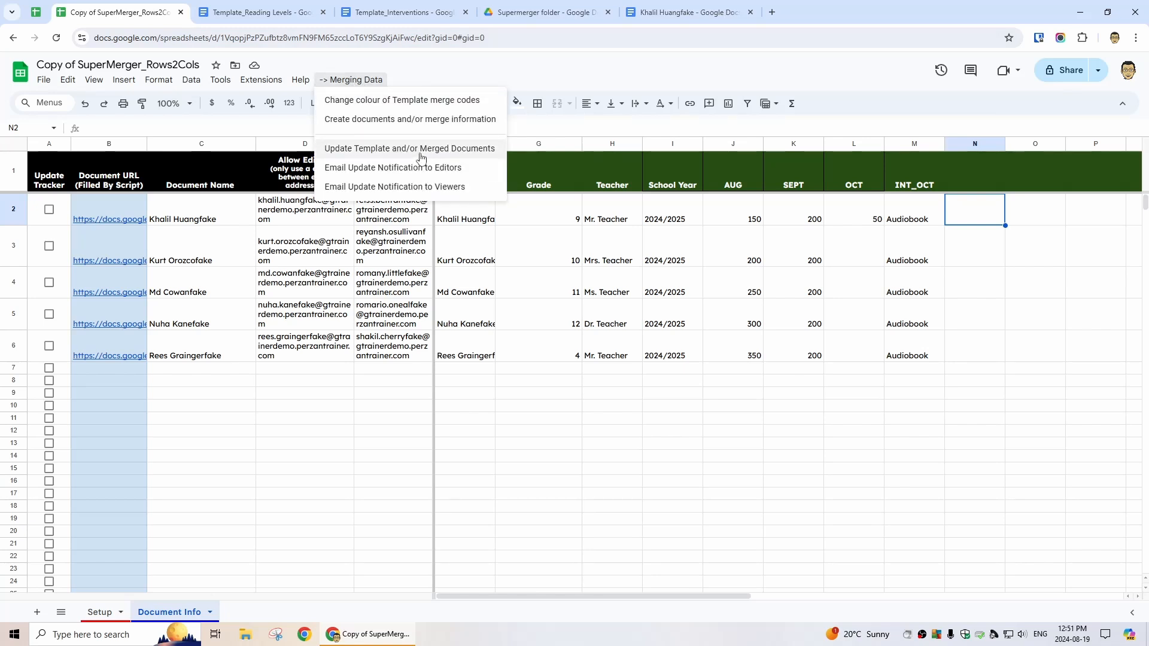
{"action": "left_click", "coordinate": [437, 119]}
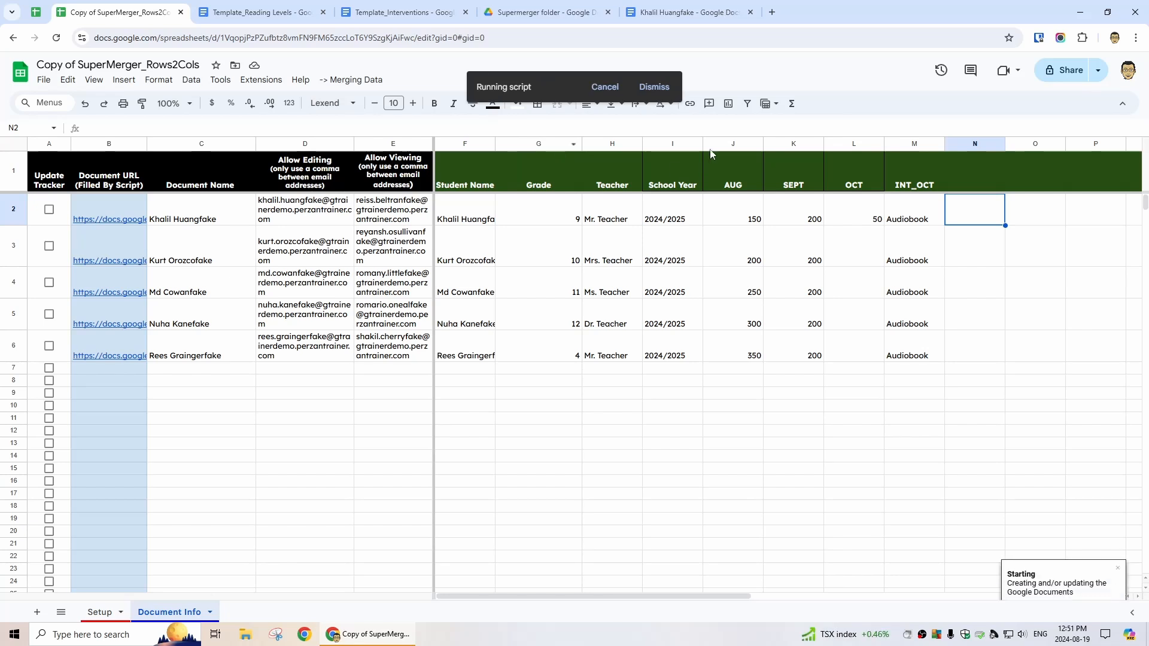
{"action": "left_click", "coordinate": [677, 10]}
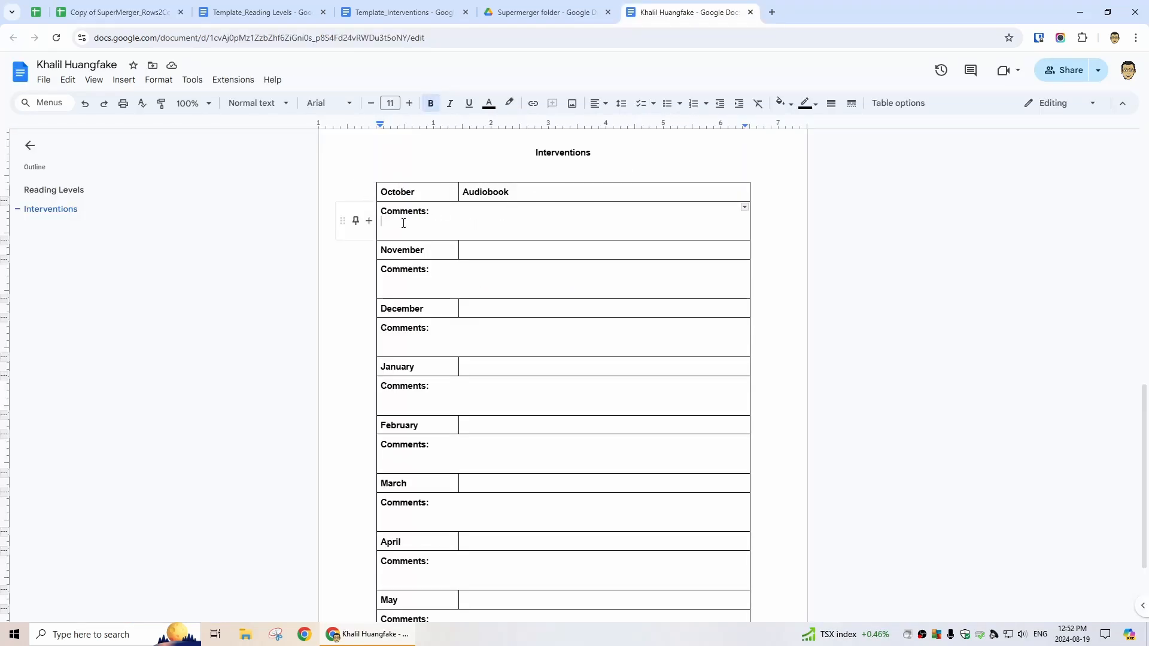
{"action": "left_click_drag", "start_coordinate": [463, 251], "coordinate": [577, 251]}
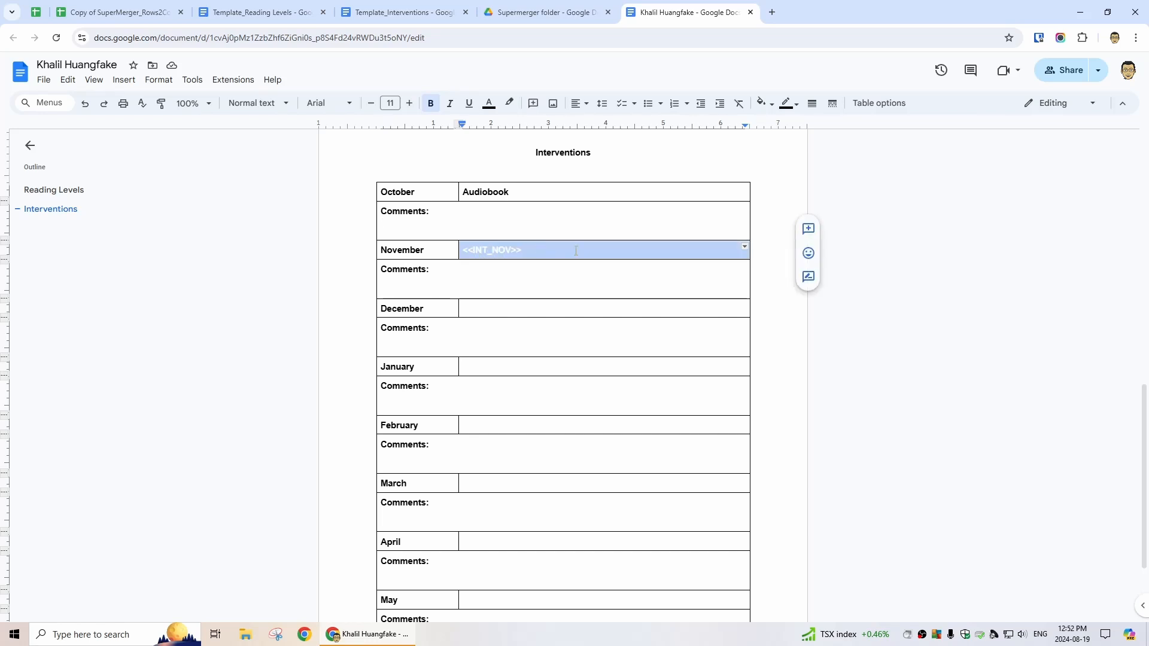
{"action": "left_click", "coordinate": [531, 294]}
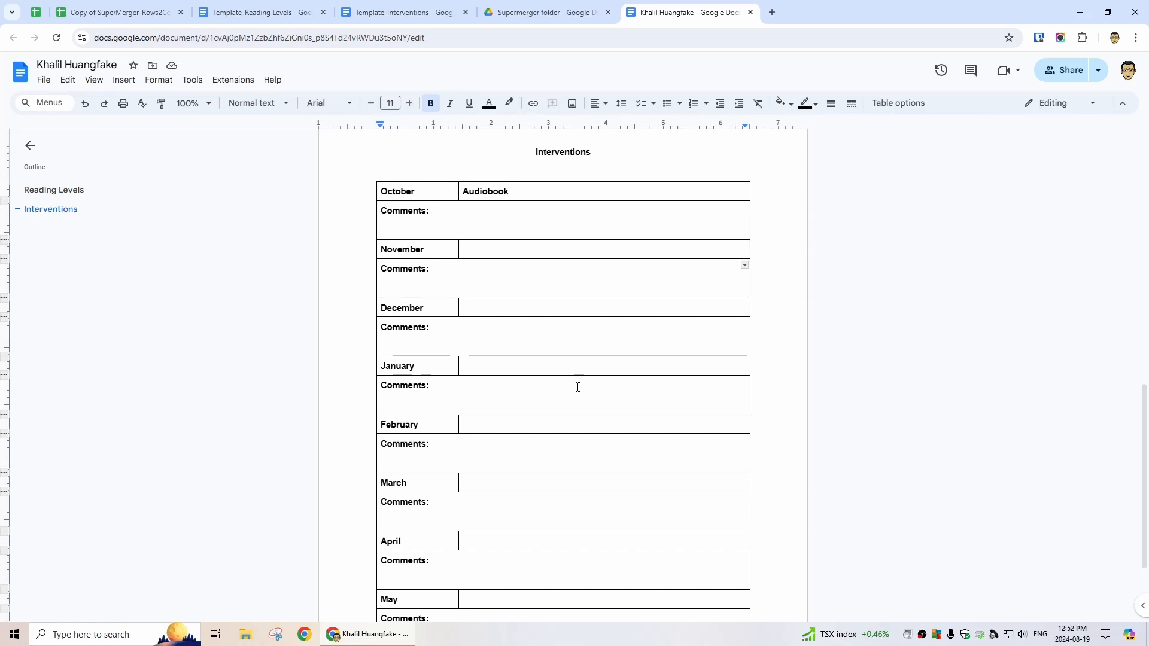
{"action": "scroll", "coordinate": [577, 387], "scroll_direction": "down", "scroll_amount": 2}
{"action": "scroll", "coordinate": [578, 383], "scroll_direction": "up", "scroll_amount": 10}
{"action": "left_click", "coordinate": [120, 12]}
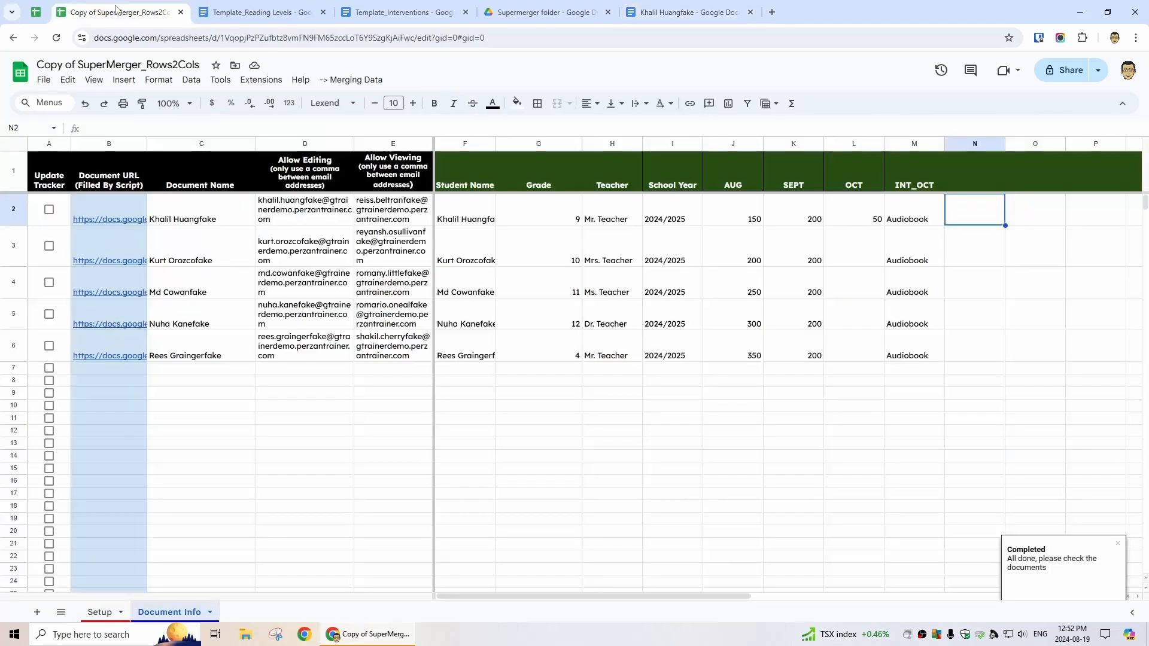
Dismiss the Completed notice and close the Merging Data menu twice without running any command
{"action": "left_click", "coordinate": [1119, 545]}
{"action": "left_click", "coordinate": [356, 80]}
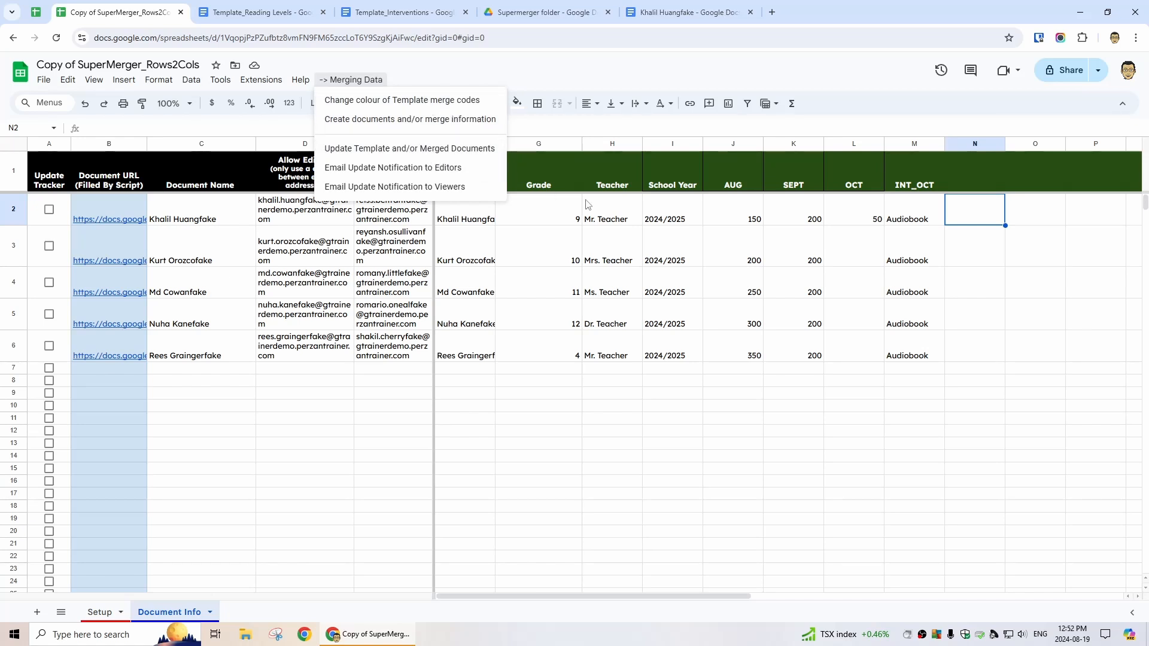
{"action": "left_click", "coordinate": [613, 214]}
{"action": "left_click", "coordinate": [548, 224]}
{"action": "left_click", "coordinate": [626, 222]}
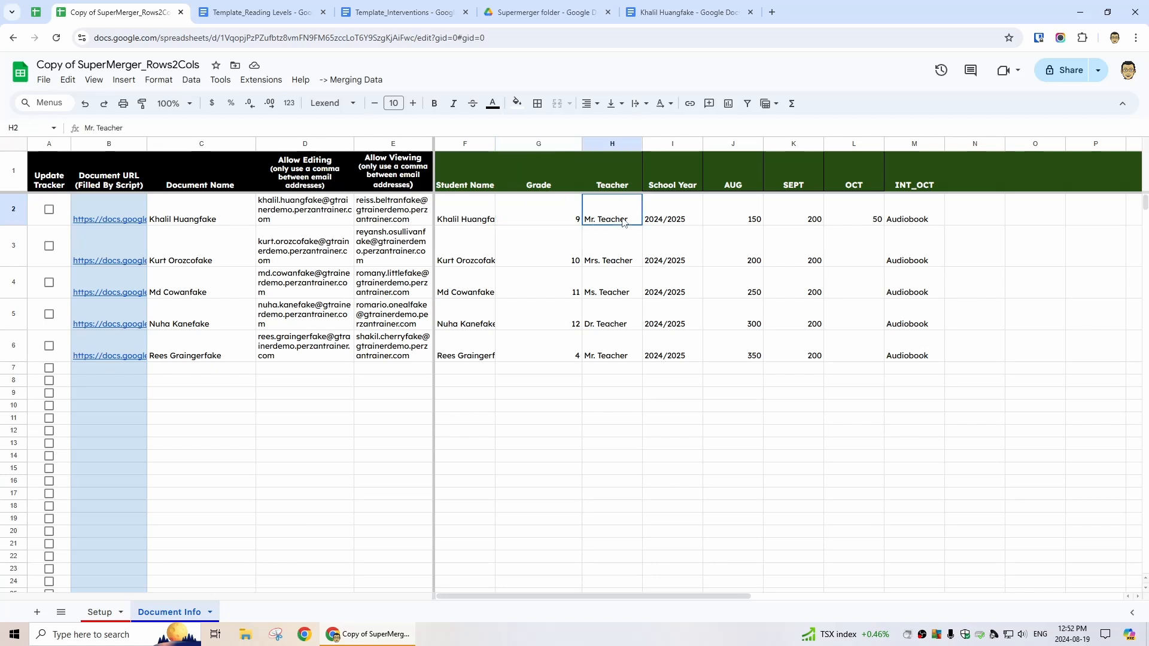
{"action": "left_click", "coordinate": [355, 80]}
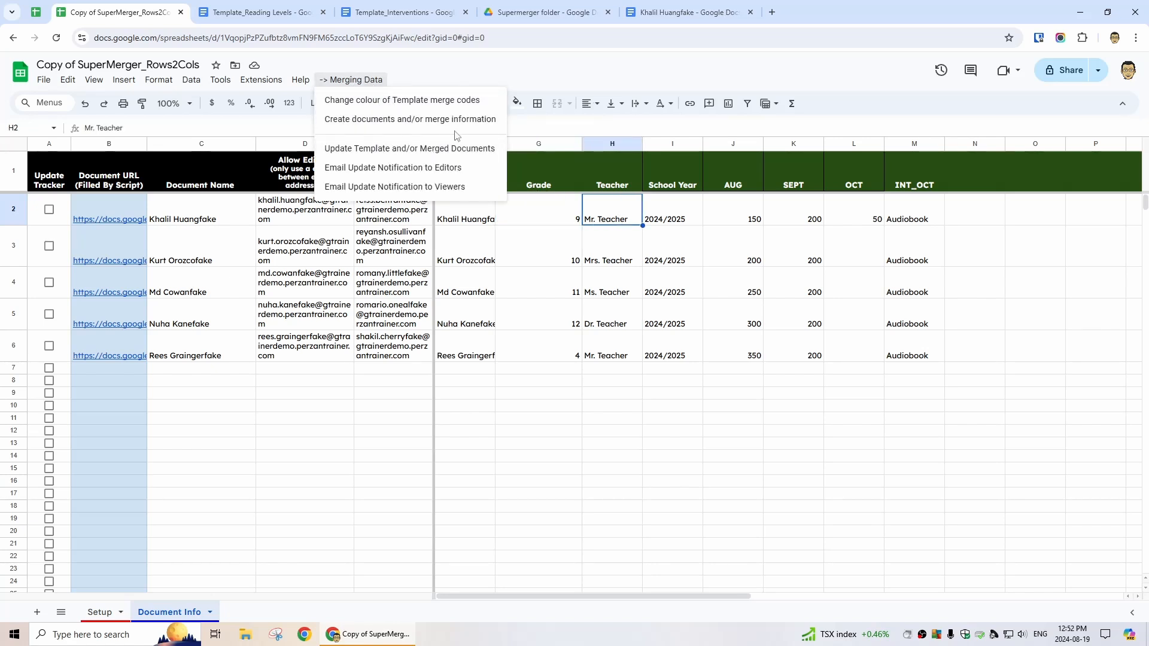
{"action": "left_click", "coordinate": [621, 212]}
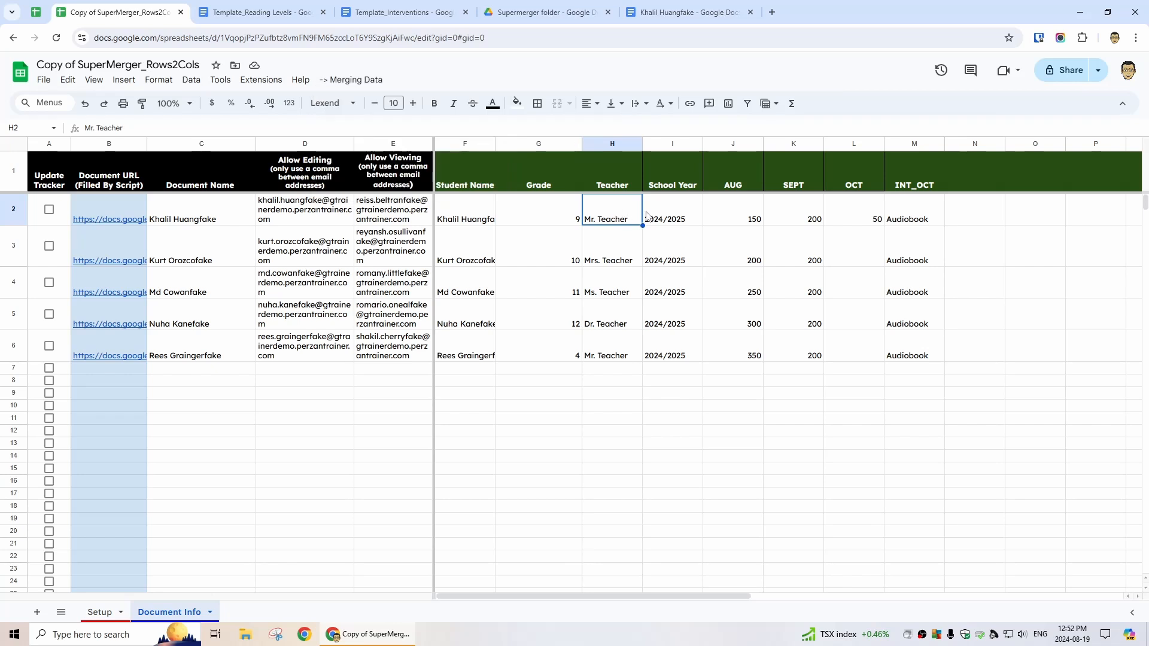
{"action": "left_click", "coordinate": [652, 216]}
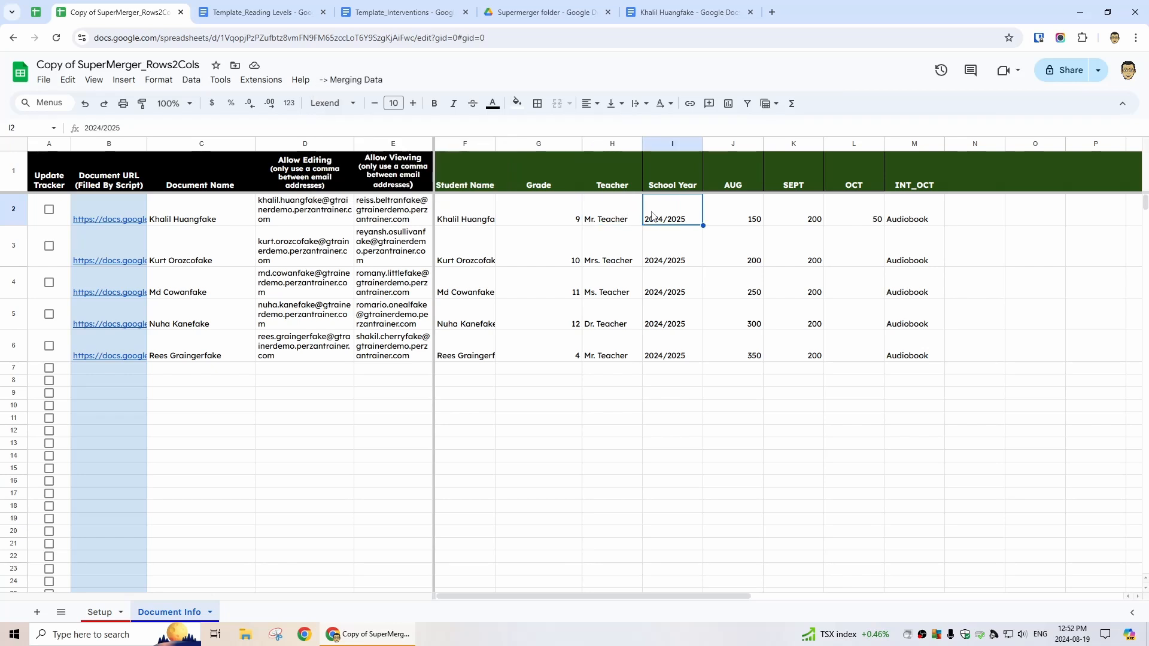